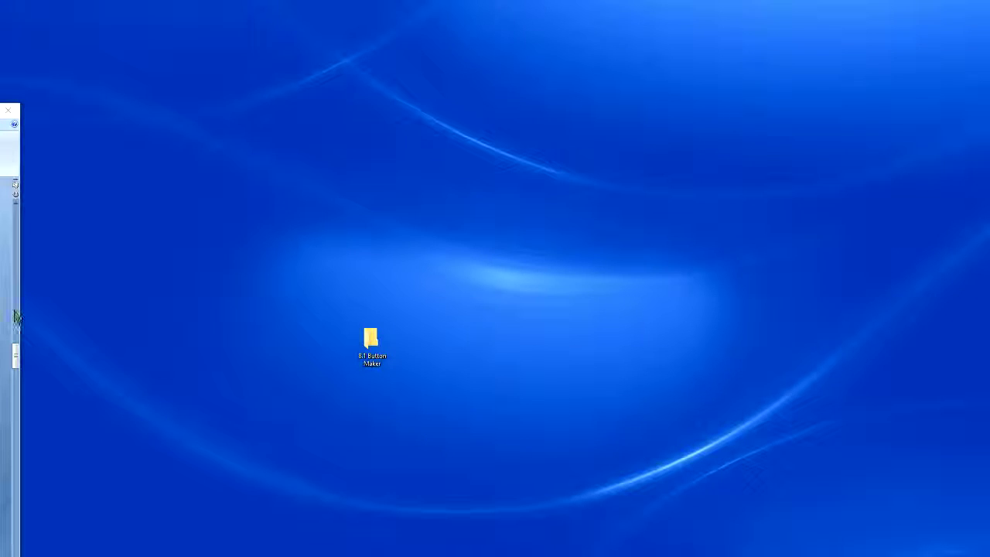
# Move the 8.1 Button Maker folder higher on the desktop and maximize the Word assignment window.
pyautogui.click(379, 348)
pyautogui.moveTo(374, 341); pyautogui.dragTo(451, 246)
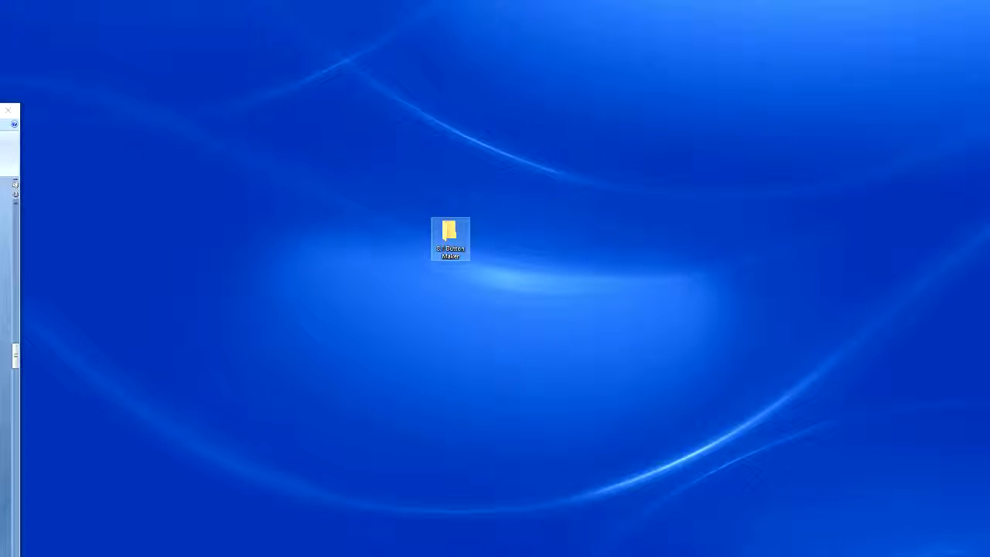
pyautogui.moveTo(12, 109)
pyautogui.mouseDown()
pyautogui.moveTo(586, 108)
pyautogui.moveTo(707, 4)
pyautogui.mouseUp()
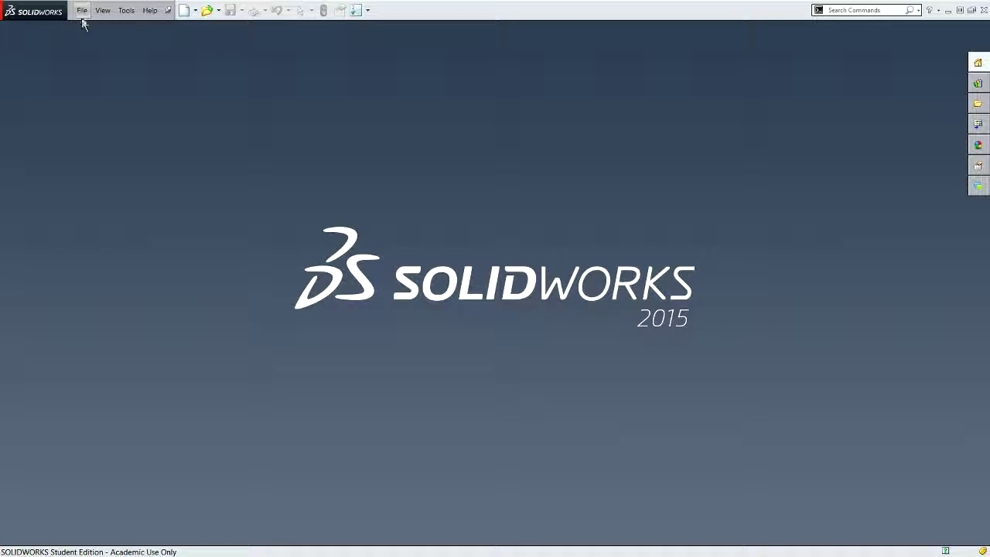
# Create a new assembly document, briefly checking the Word part drawings before returning.
pyautogui.click(82, 13)
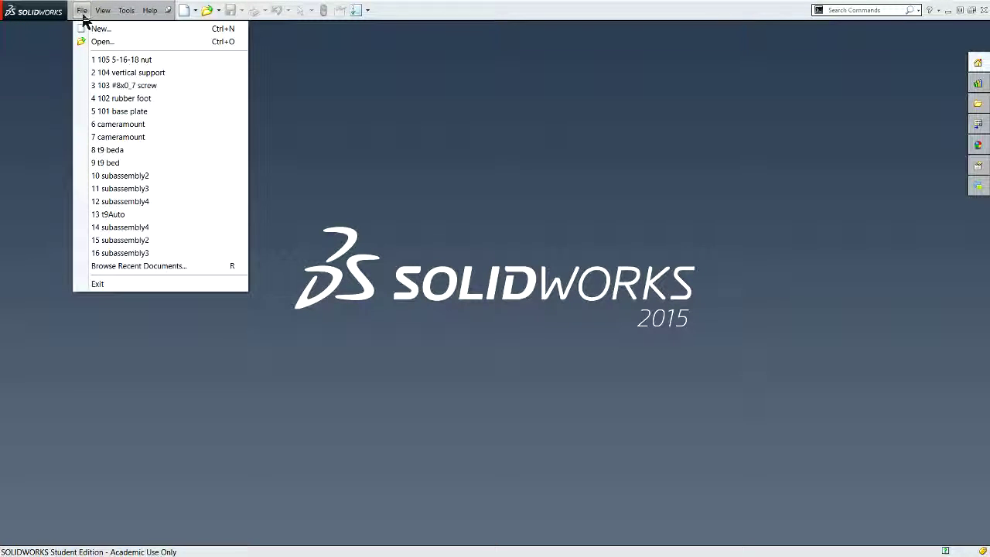
pyautogui.click(97, 29)
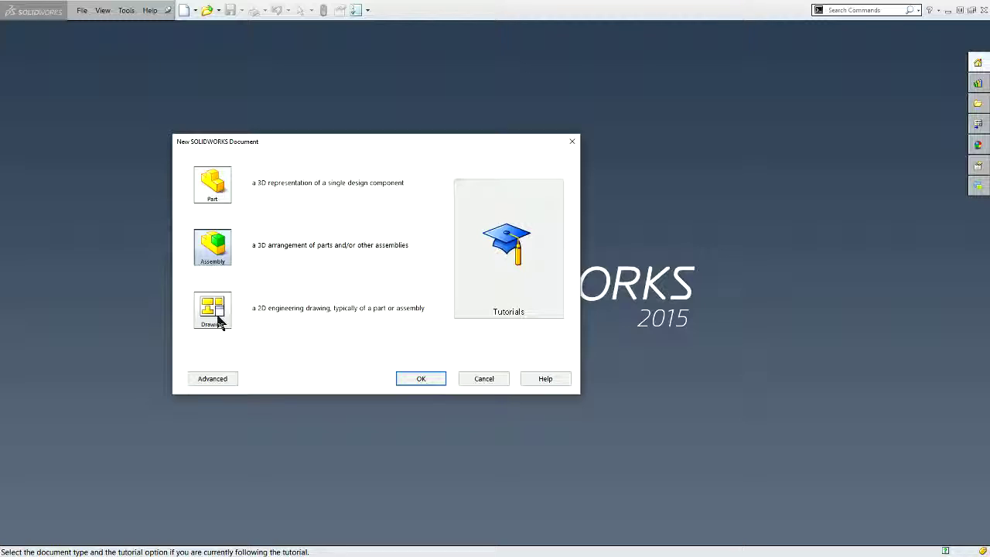
pyautogui.click(425, 380)
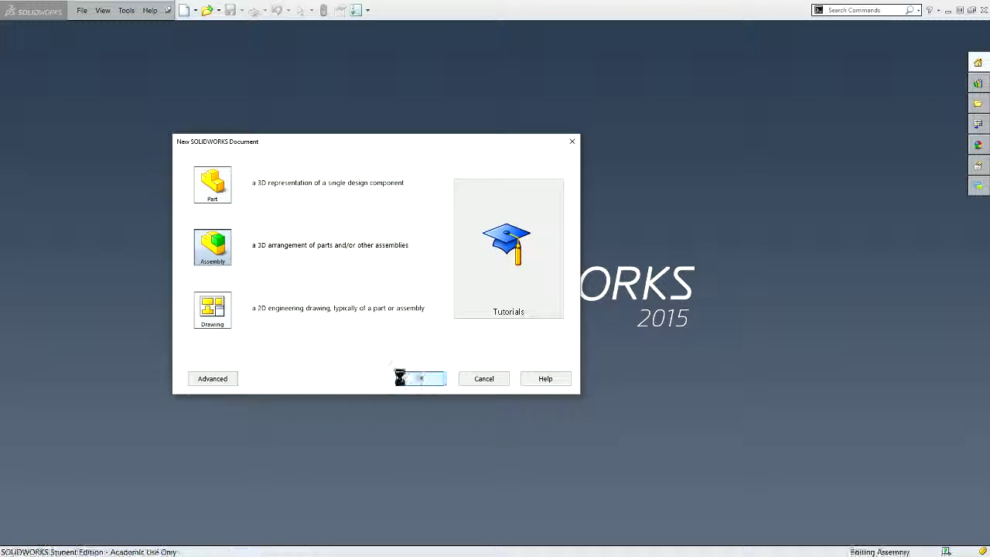
pyautogui.hotkey('alt', 'Tab')
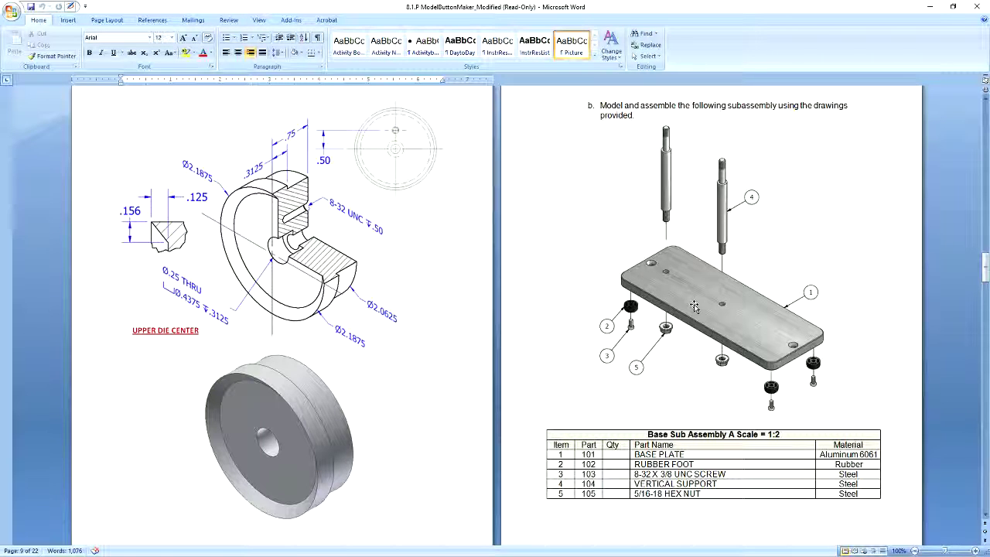
pyautogui.hotkey('alt', 'Tab')
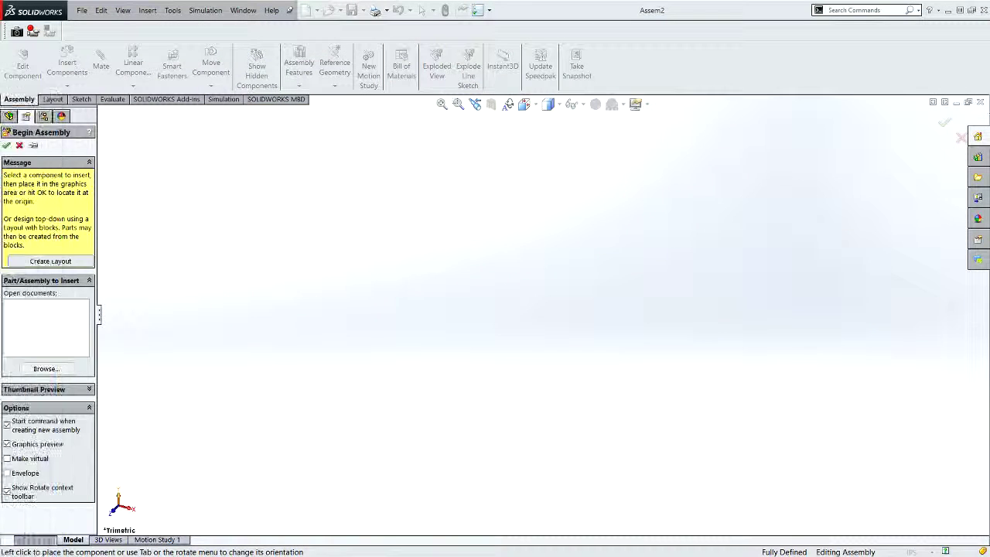
# Insert the 101 base plate rotated 90° about X twice, fixed at the assembly origin.
pyautogui.click(46, 369)
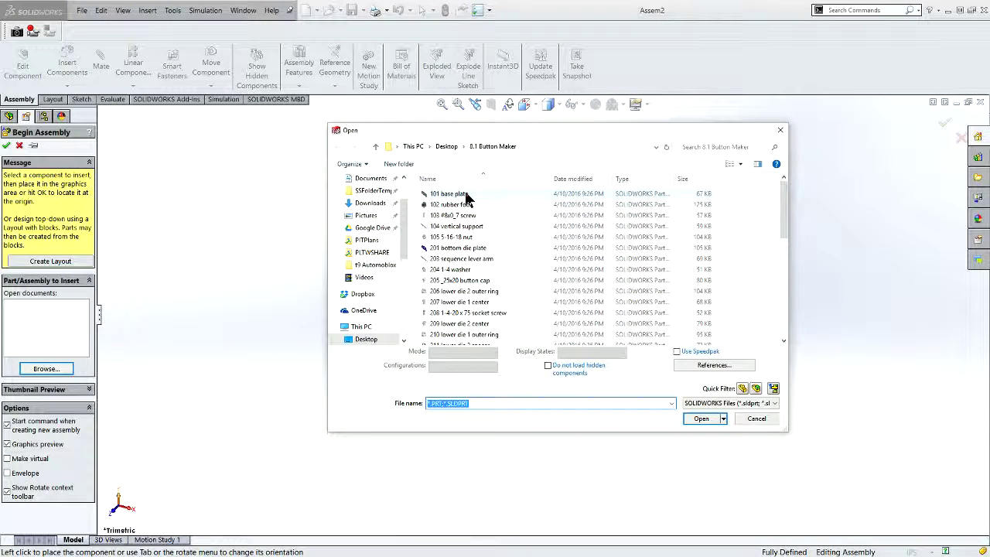
pyautogui.click(464, 194)
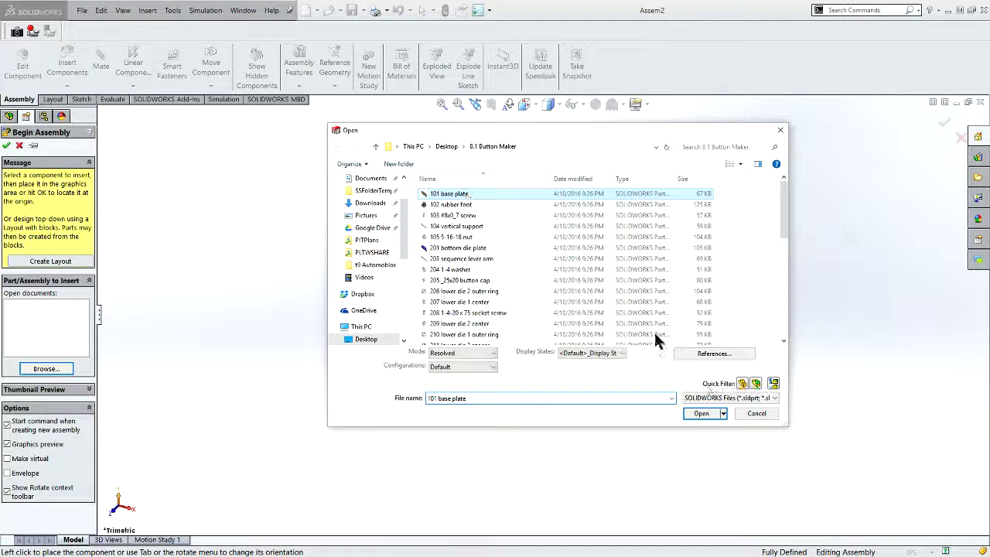
pyautogui.click(702, 413)
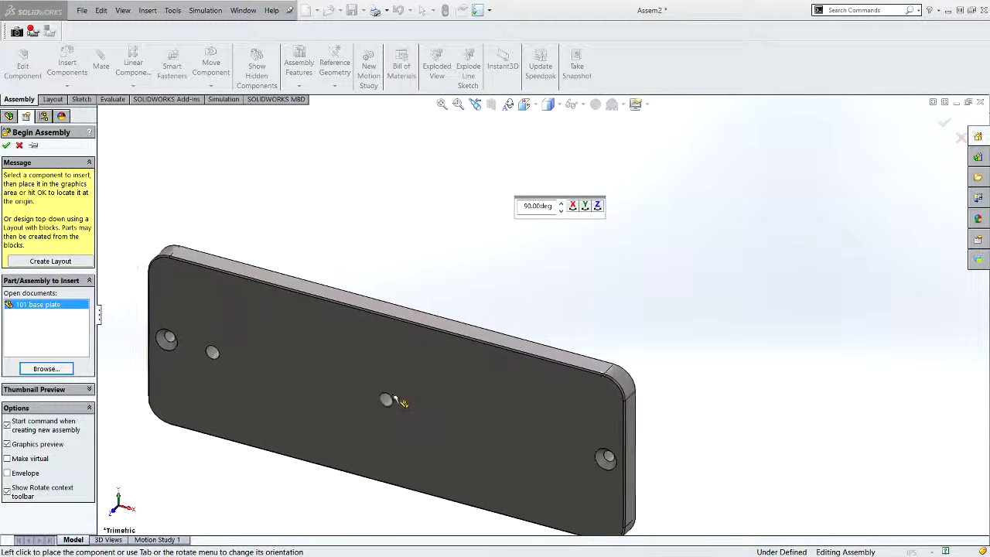
pyautogui.click(574, 207)
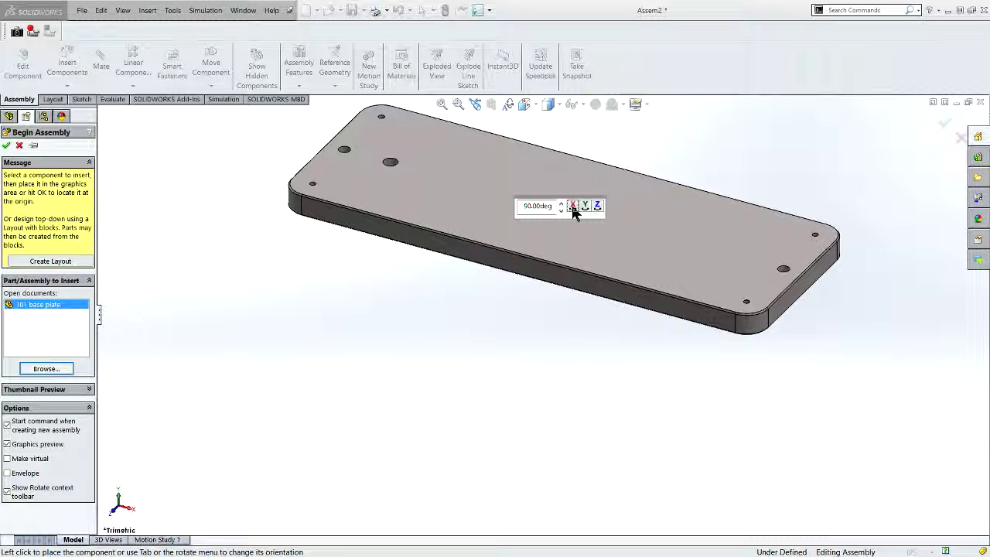
pyautogui.click(573, 207)
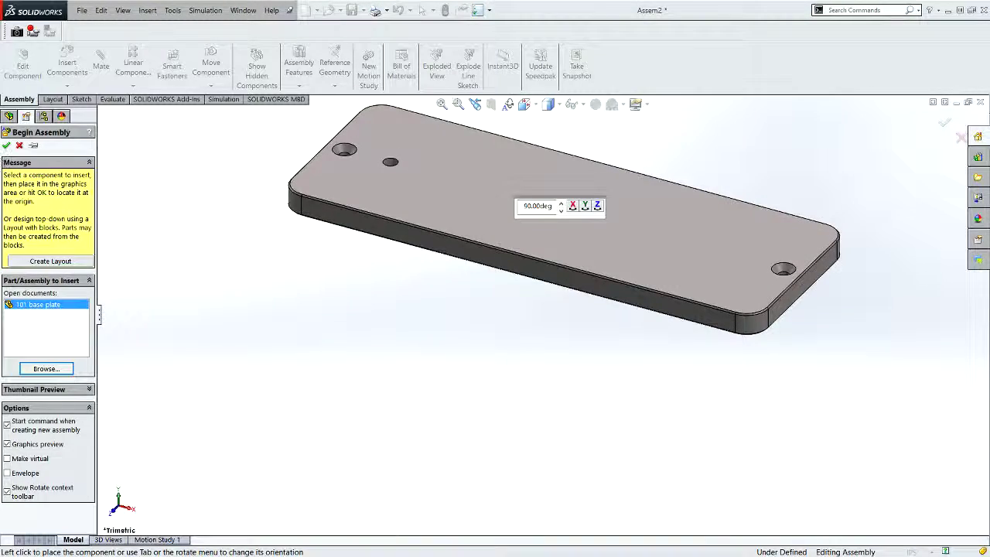
pyautogui.click(6, 147)
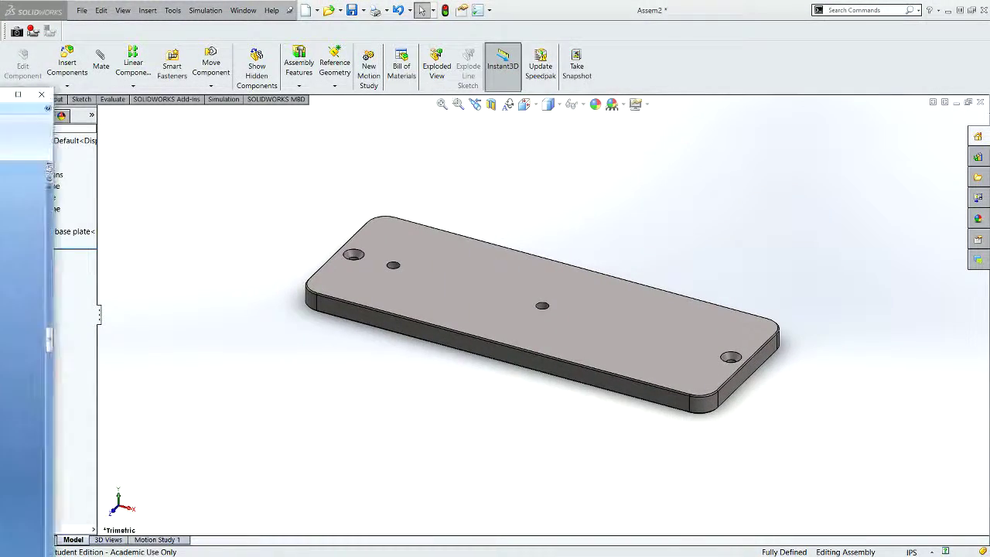
pyautogui.hotkey('alt', 'Tab')
# Review the Base Sub Assembly A drawing in Word, then minimize it.
pyautogui.moveTo(662, 60); pyautogui.dragTo(763, 50)
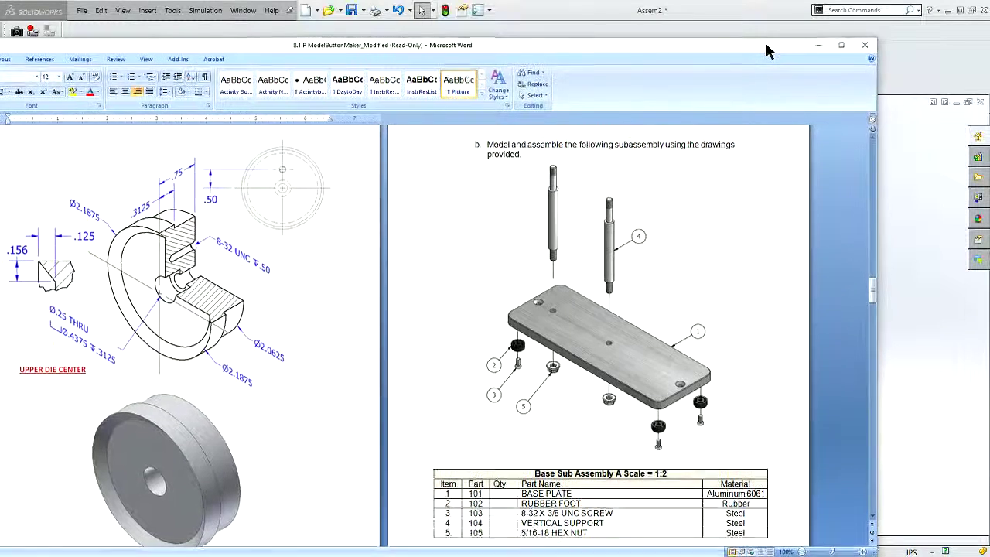
pyautogui.moveTo(762, 48); pyautogui.dragTo(116, 34)
pyautogui.click(167, 27)
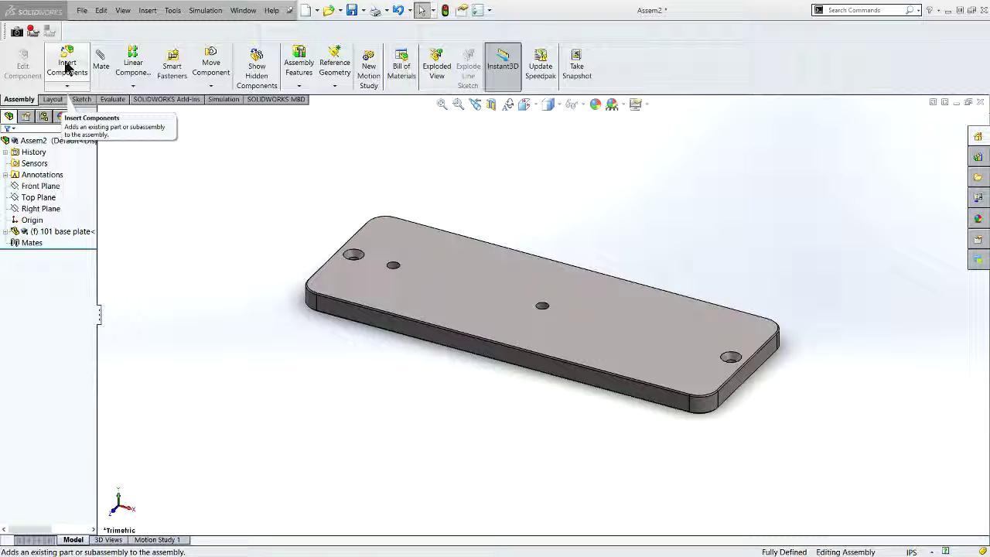
# Load the 102 rubber foot, 103 screw, 104 vertical support and 105 nut for insertion.
pyautogui.click(66, 68)
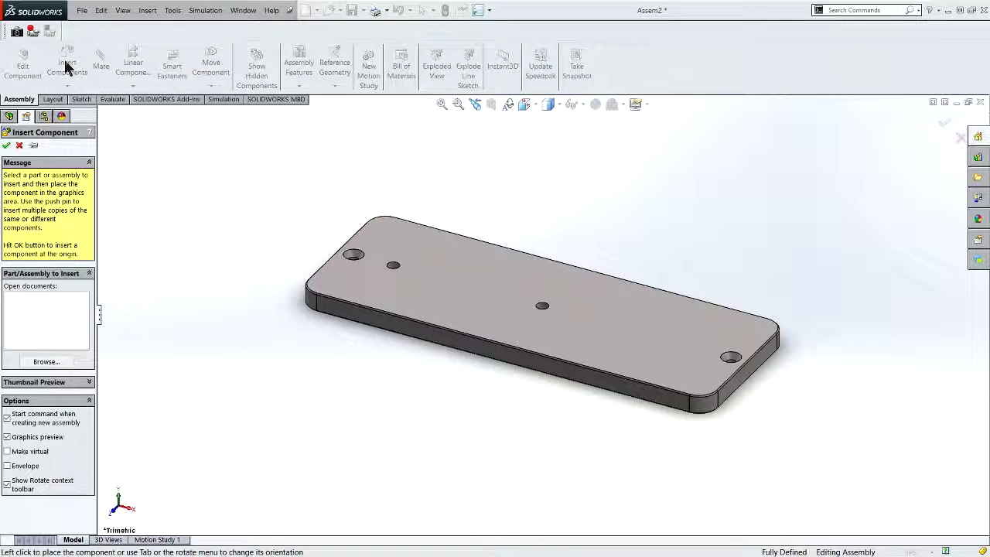
pyautogui.click(46, 361)
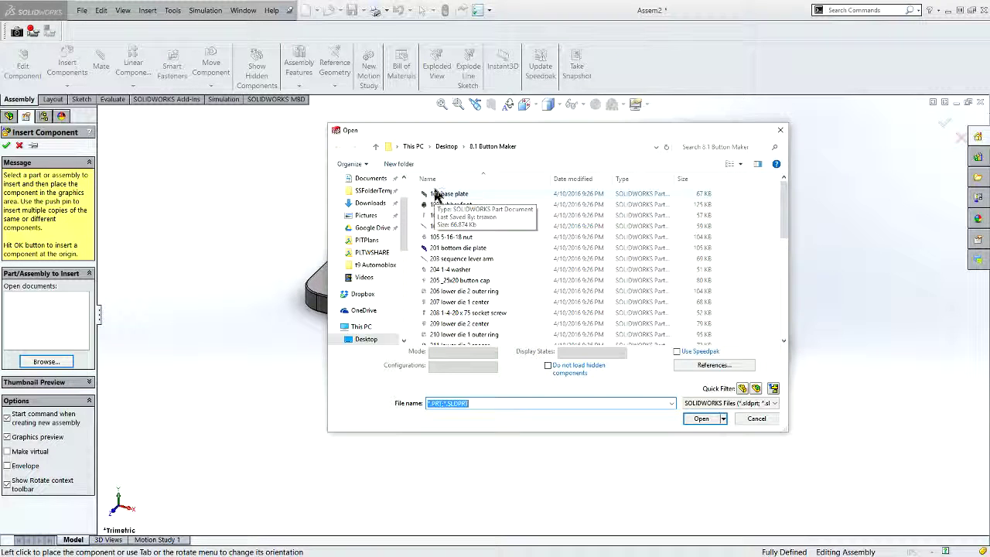
pyautogui.click(439, 206)
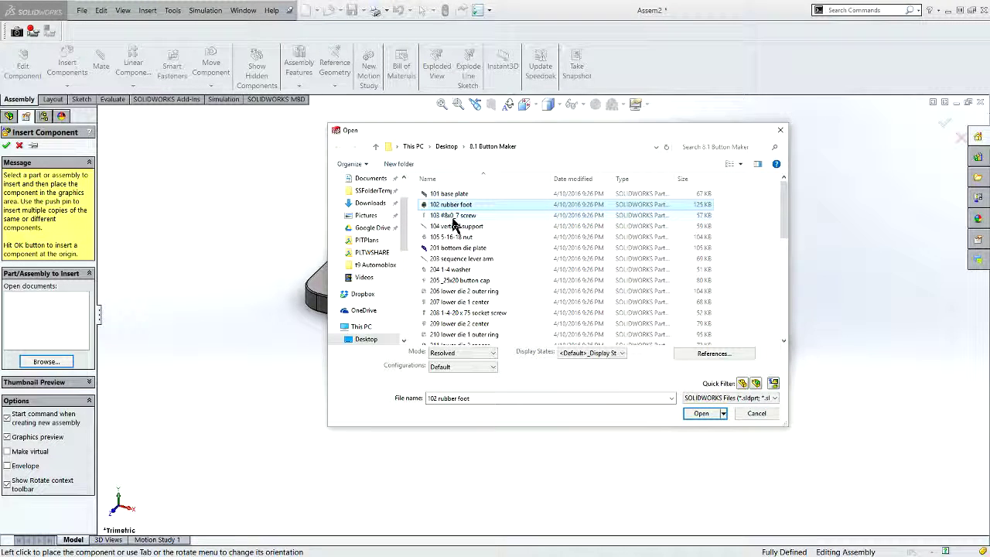
pyautogui.keyDown('ctrl'); pyautogui.click(452, 216); pyautogui.keyUp('ctrl')
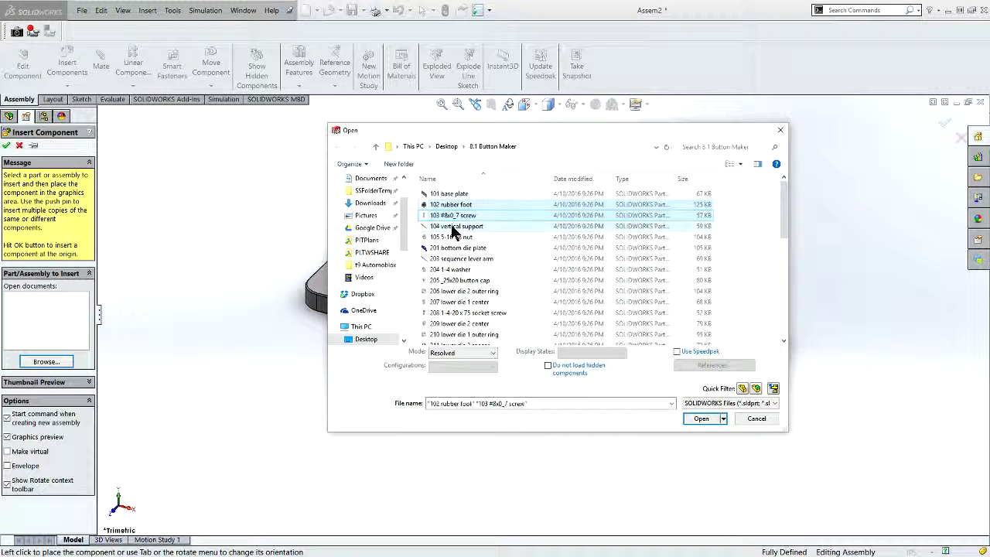
pyautogui.keyDown('ctrl'); pyautogui.click(450, 226); pyautogui.keyUp('ctrl')
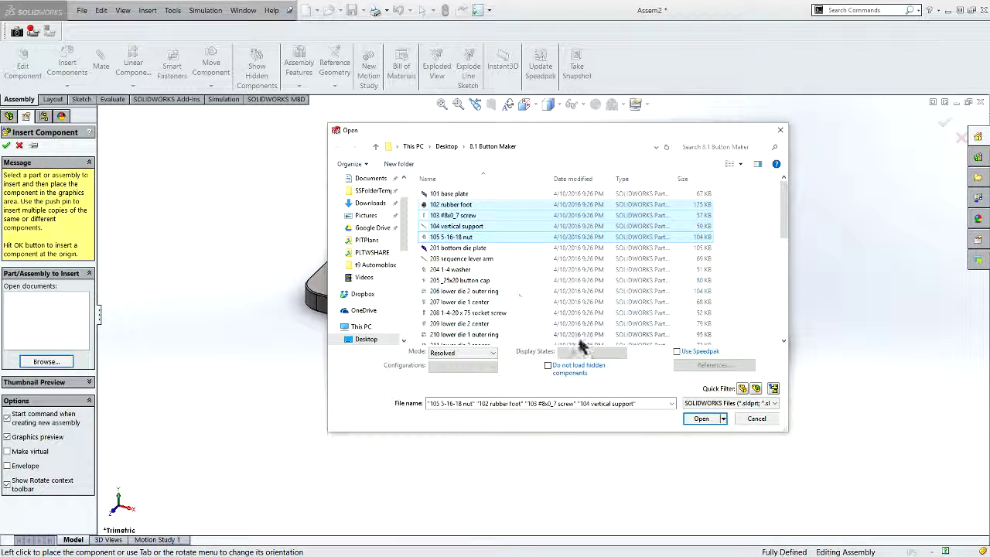
pyautogui.click(698, 418)
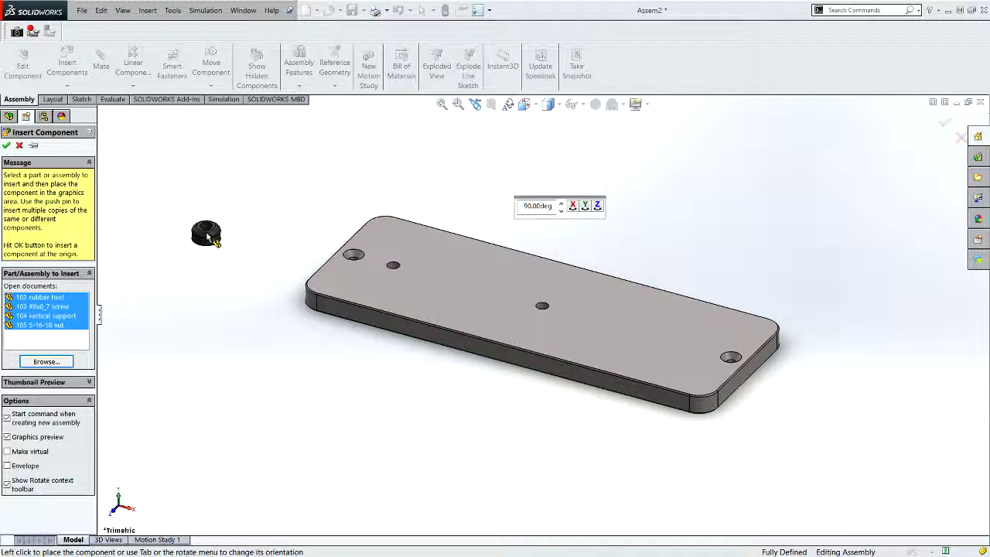
# Place the rubber foot, screw, vertical support and nut beside the base plate.
pyautogui.click(209, 238)
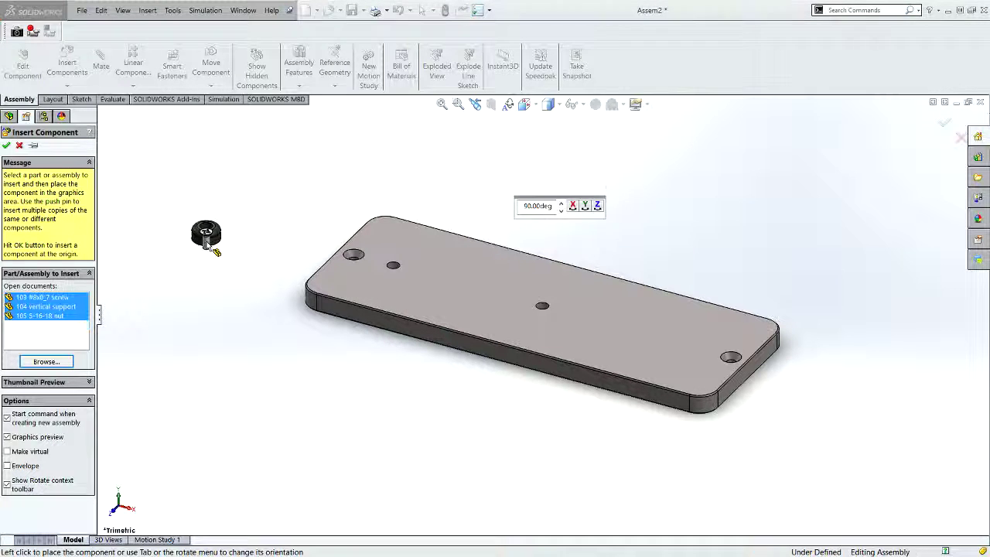
pyautogui.click(158, 235)
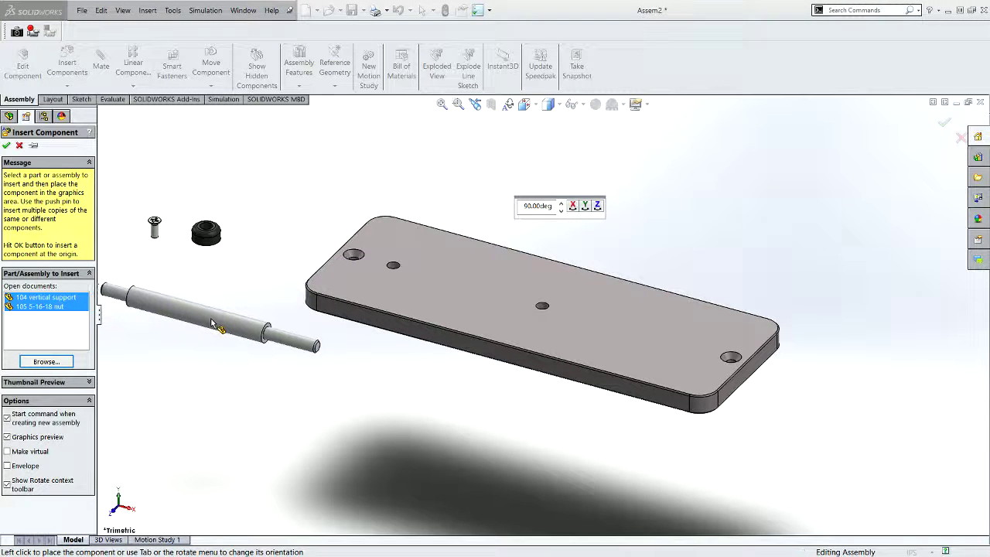
pyautogui.click(226, 336)
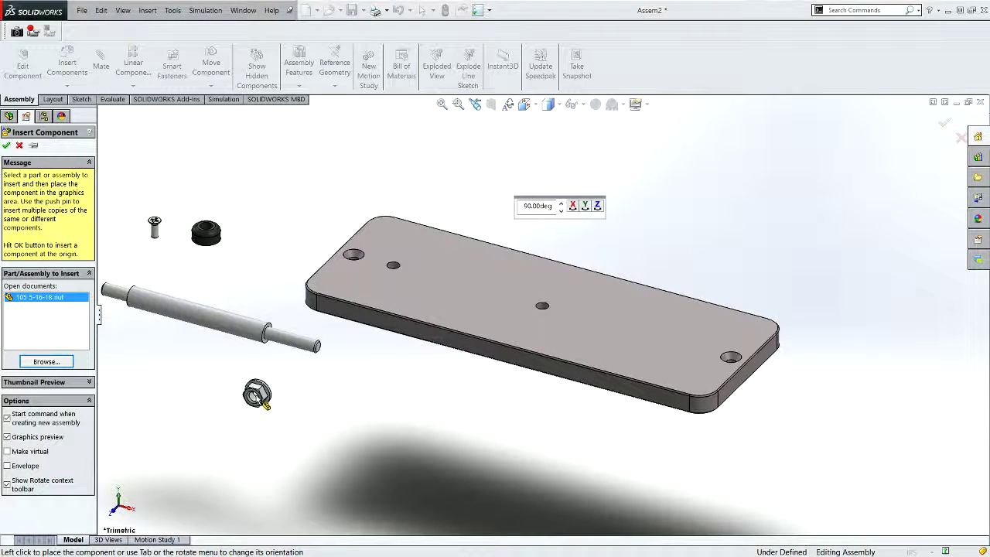
pyautogui.click(259, 396)
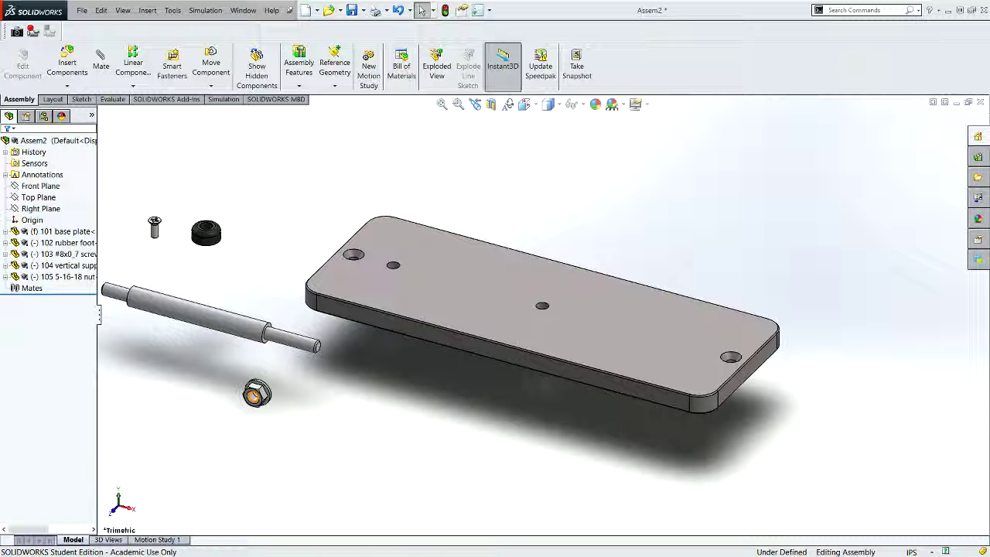
# Copy the vertical support and the nut to create a second instance of each.
pyautogui.click(198, 315)
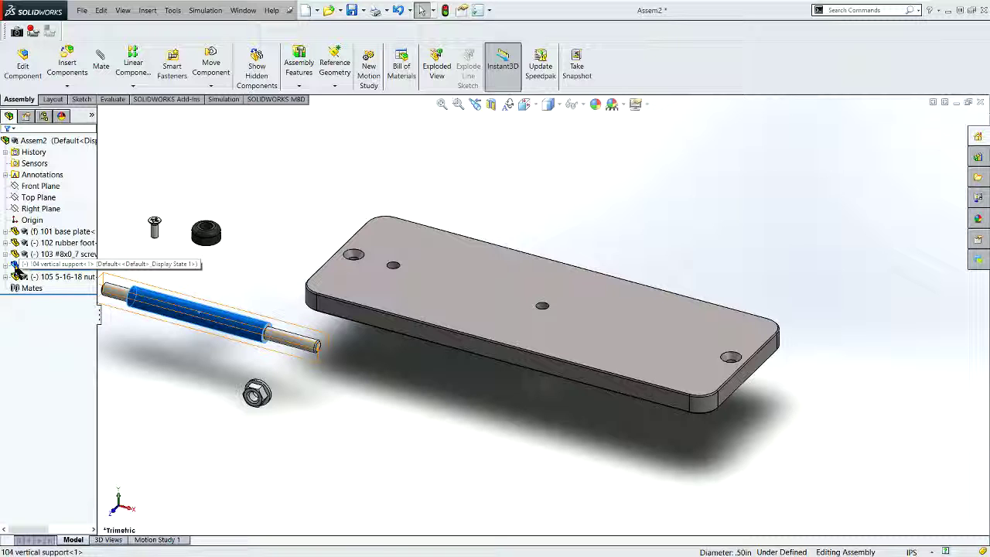
pyautogui.moveTo(16, 265); pyautogui.dragTo(217, 354)
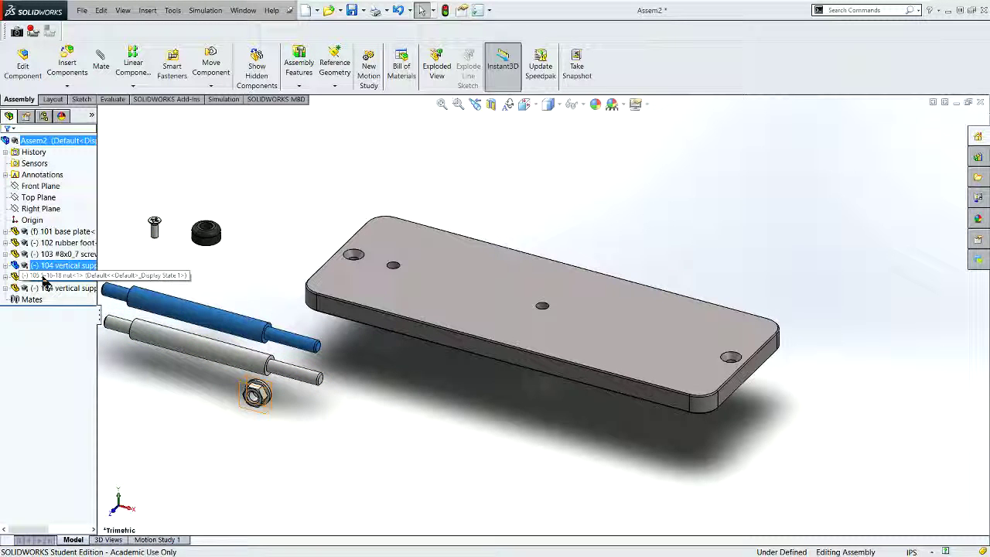
pyautogui.moveTo(44, 279); pyautogui.dragTo(195, 394)
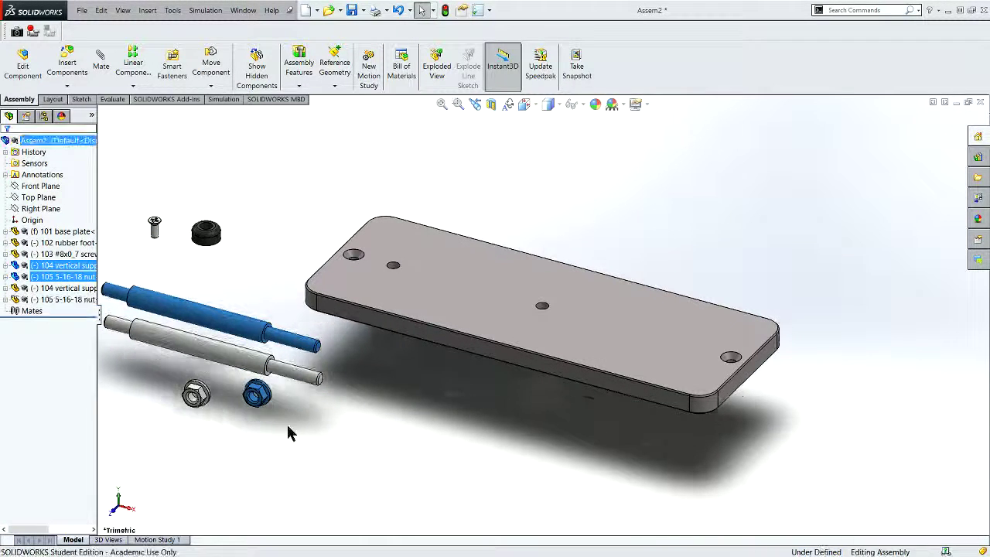
pyautogui.click(312, 428)
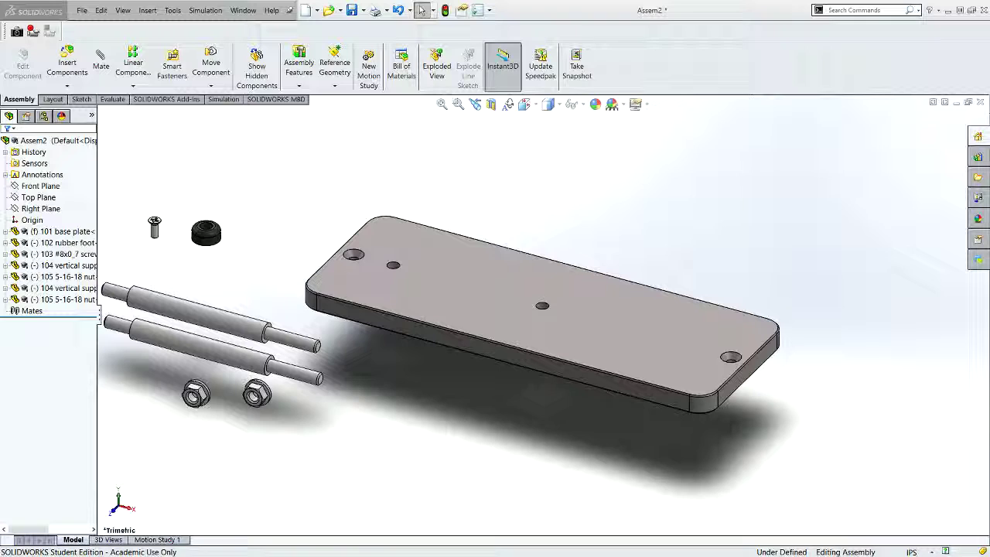
pyautogui.hotkey('alt', 'Tab')
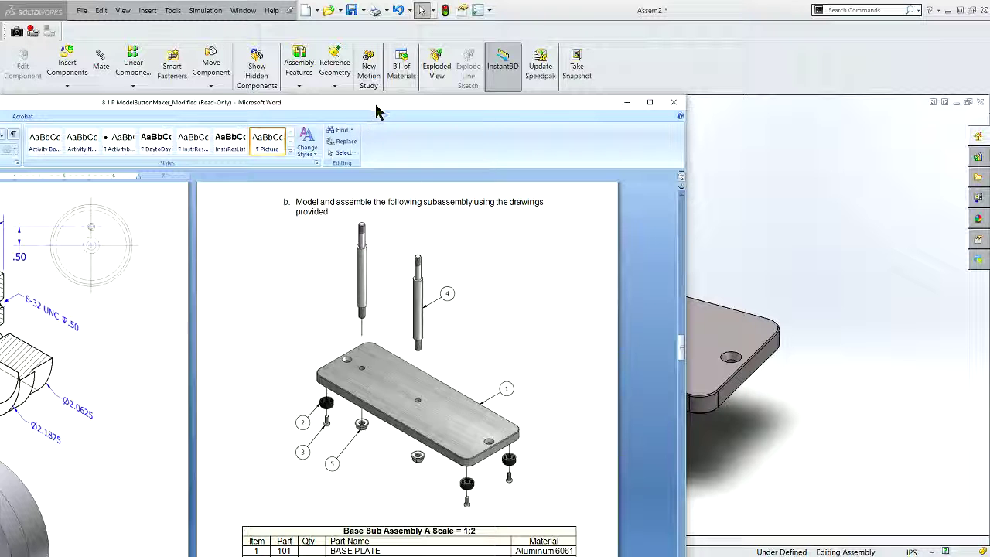
# Mate the vertical support pin concentric with a plate hole, flipped upright with rotation locked.
pyautogui.moveTo(375, 108); pyautogui.dragTo(0, 55)
pyautogui.click(116, 154)
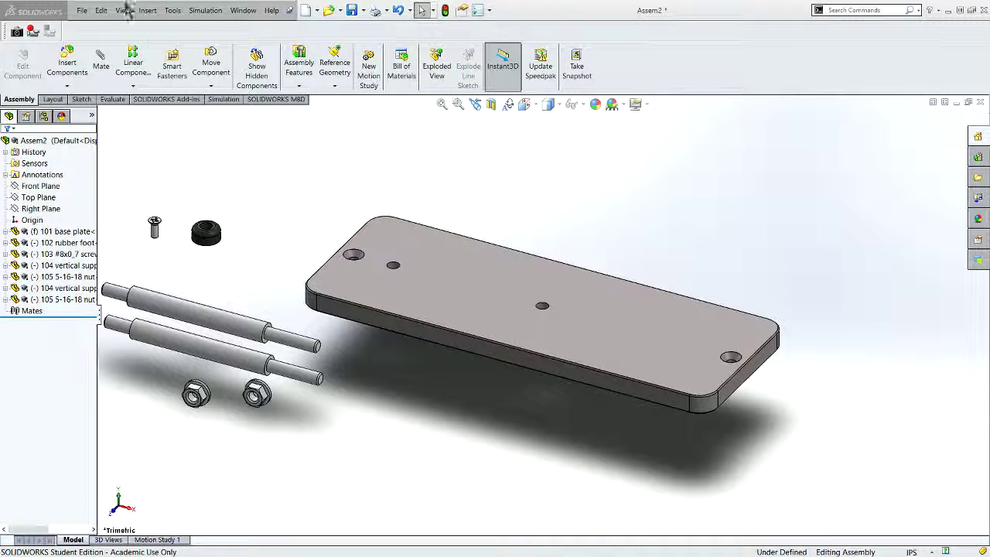
pyautogui.click(99, 69)
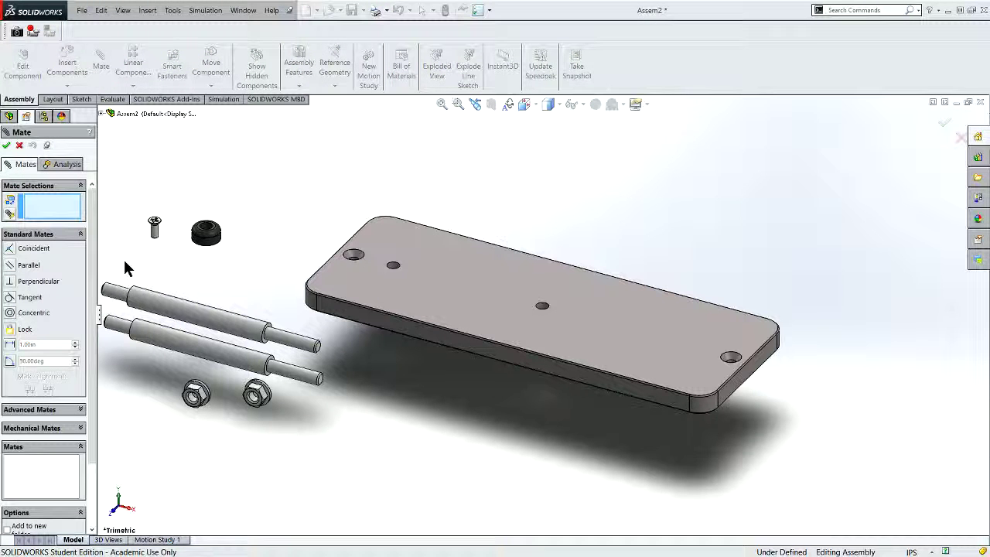
pyautogui.click(116, 291)
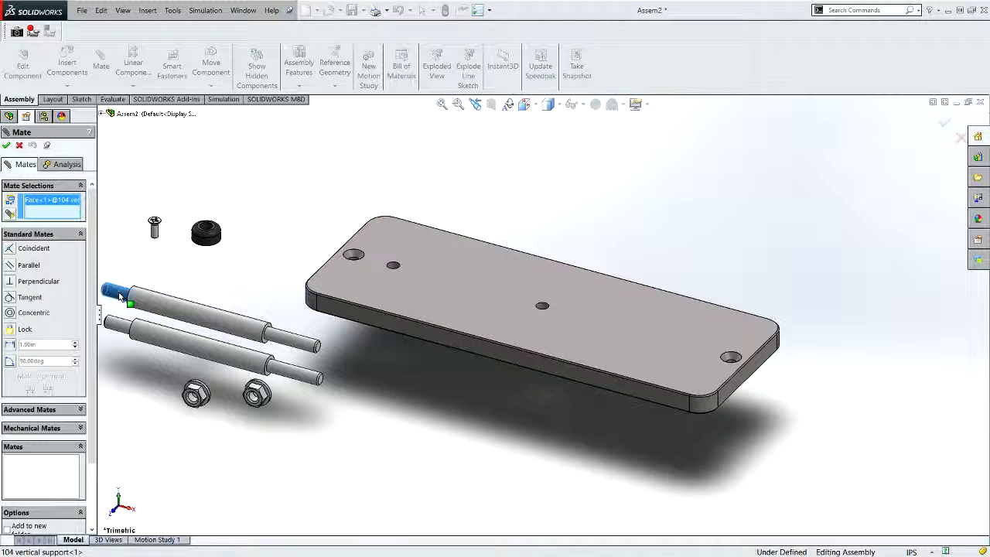
pyautogui.click(393, 267)
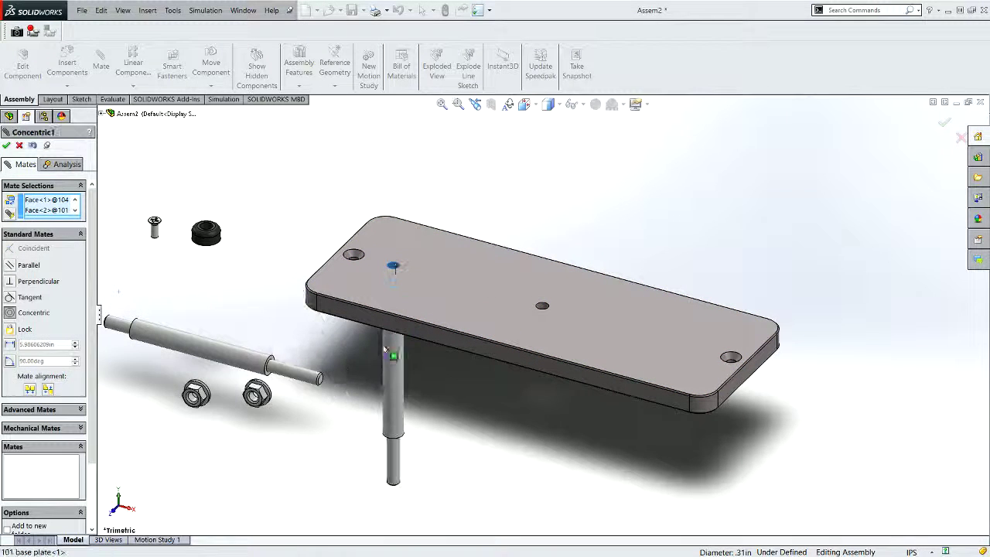
pyautogui.click(333, 361)
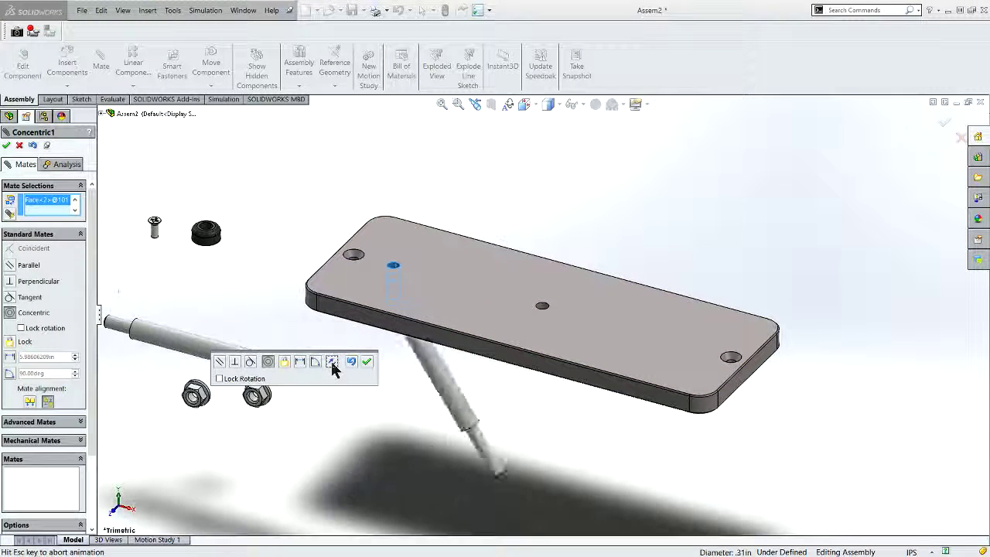
pyautogui.click(223, 379)
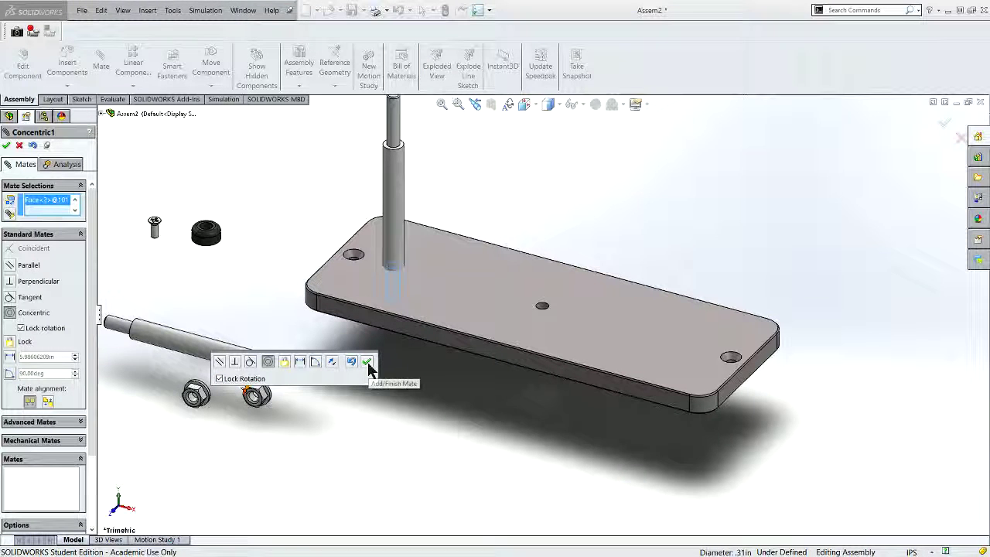
pyautogui.click(367, 362)
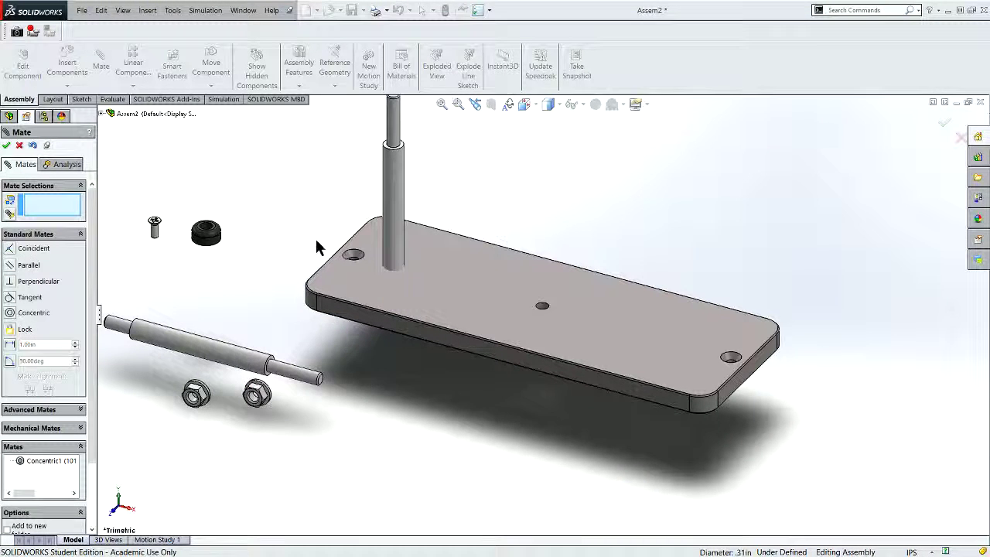
# Undo the concentric mate just added.
pyautogui.scroll(2, 316, 243)
pyautogui.scroll(-5, 364, 247)
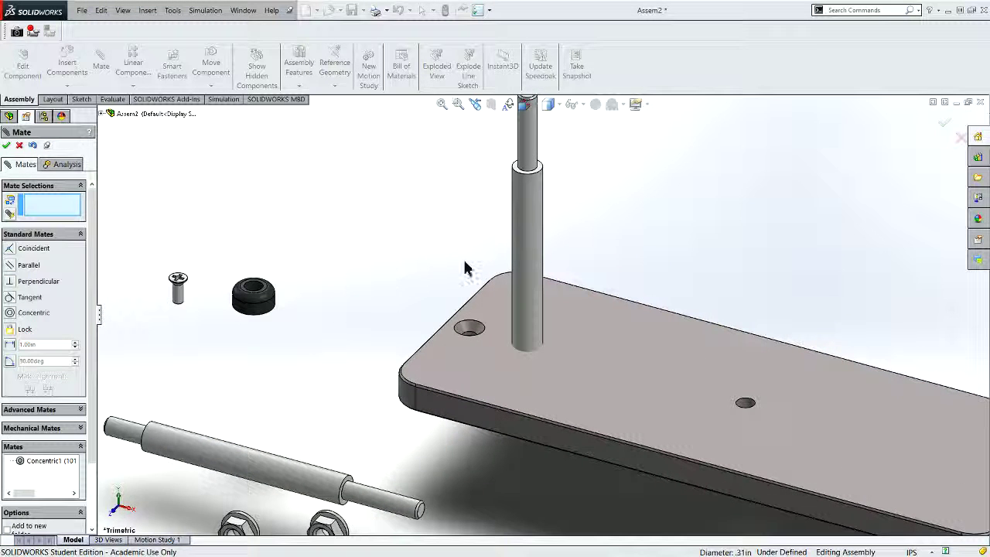
pyautogui.click(33, 146)
# Exit the mate, drag the support post toward the plate, and clear the mate selections.
pyautogui.press('Escape')
pyautogui.moveTo(526, 202); pyautogui.dragTo(534, 308)
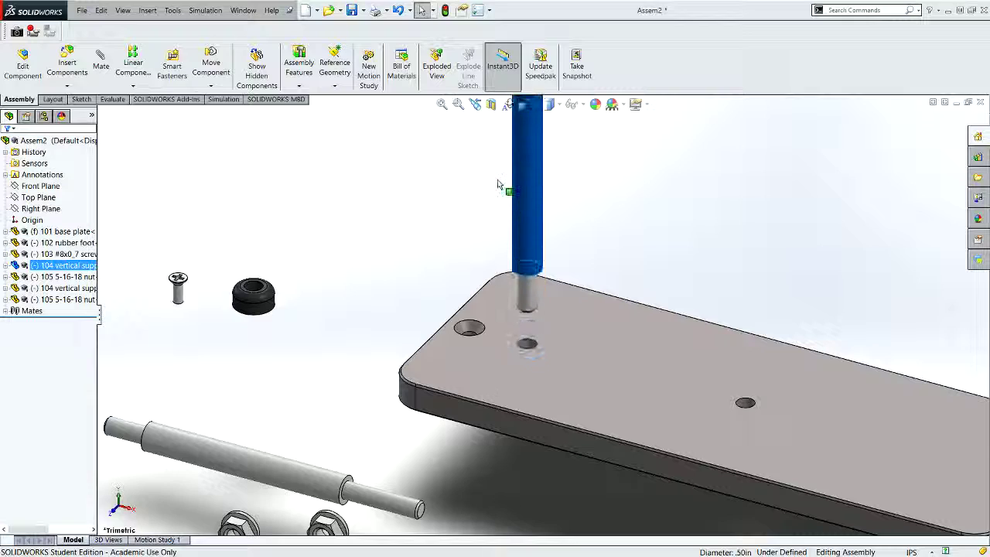
pyautogui.scroll(3, 534, 308)
pyautogui.scroll(-3, 592, 268)
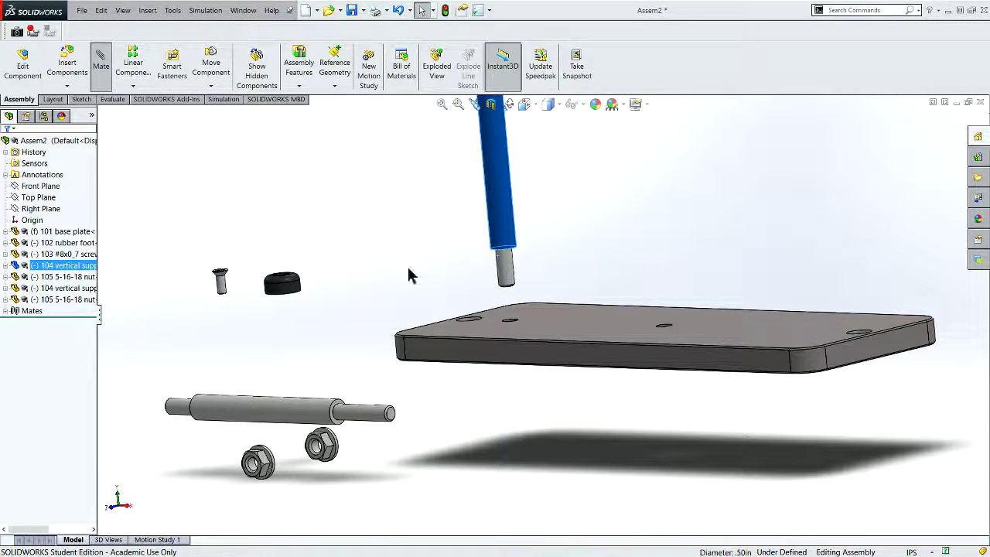
pyautogui.rightClick(38, 205)
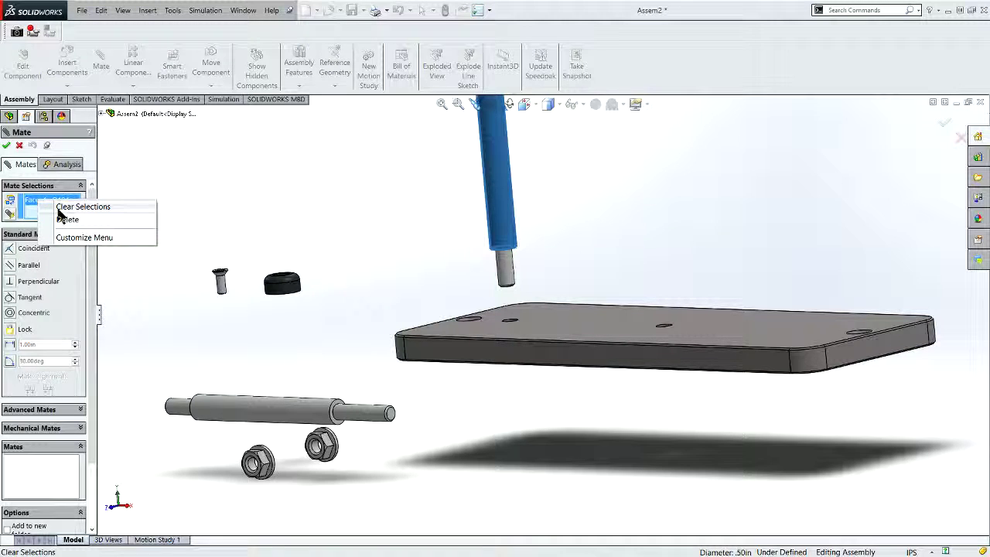
pyautogui.click(62, 210)
# Mate the support's shoulder face coincident with the base plate's top face.
pyautogui.click(545, 325)
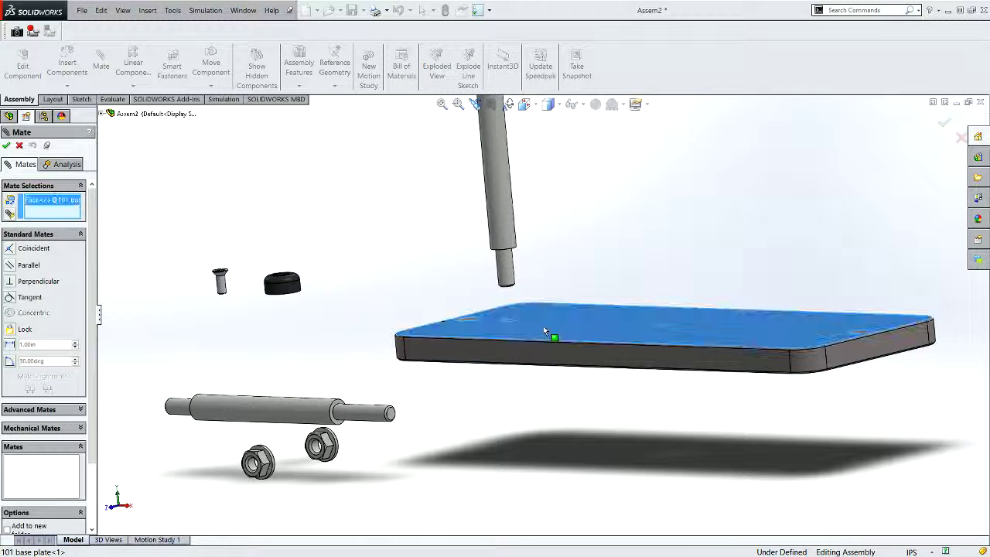
pyautogui.moveTo(543, 326); pyautogui.dragTo(481, 224, button='middle')
pyautogui.scroll(-3, 481, 223)
pyautogui.scroll(-5, 481, 224)
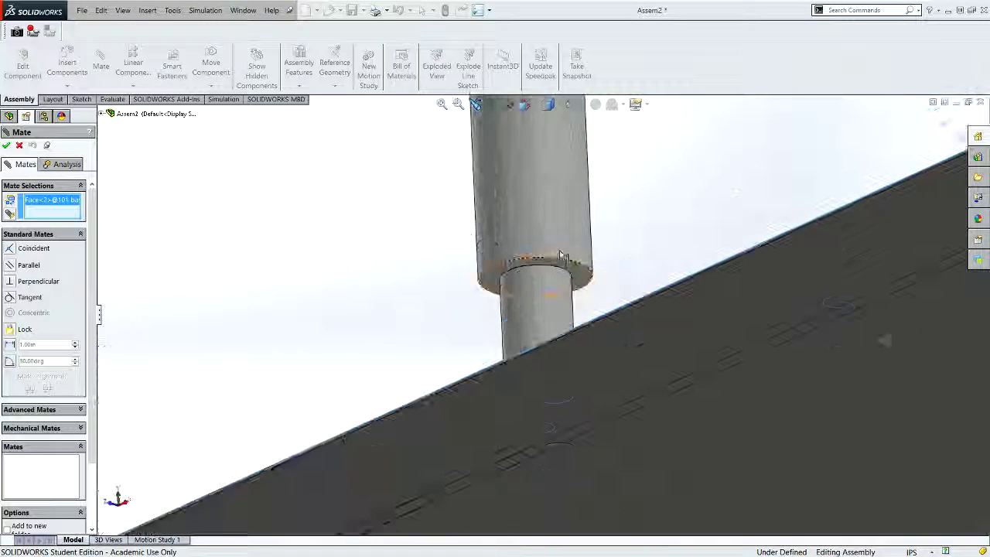
pyautogui.click(546, 259)
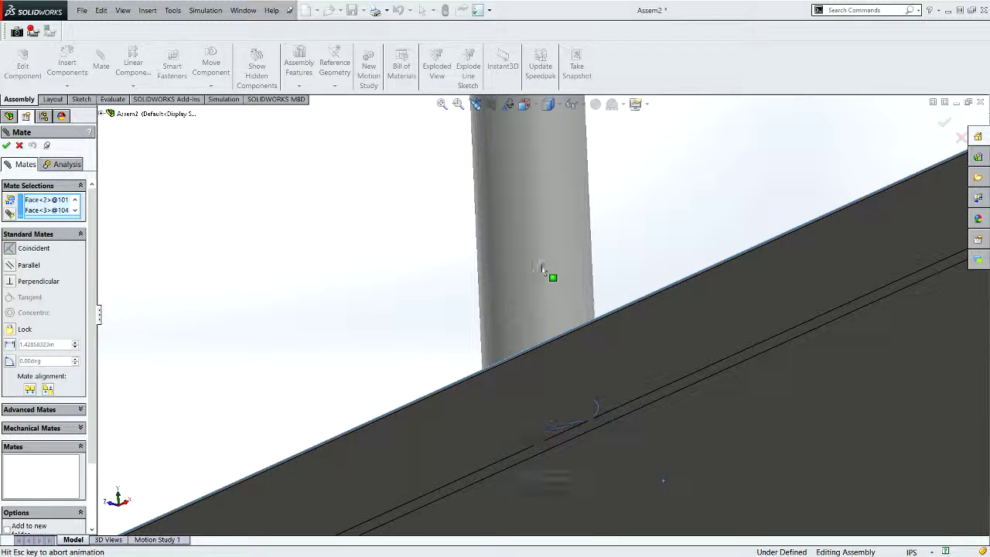
pyautogui.click(641, 280)
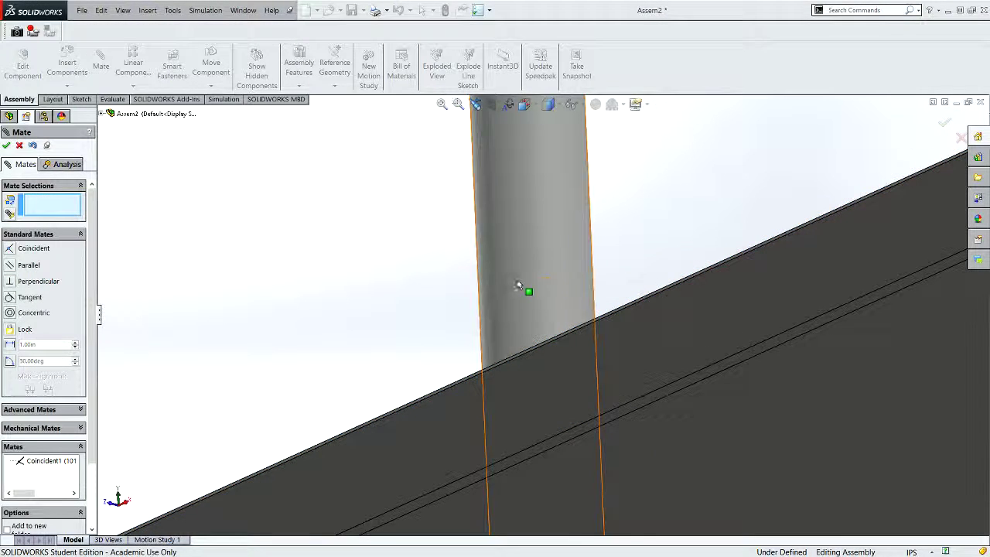
pyautogui.scroll(5, 524, 287)
pyautogui.scroll(2, 515, 285)
pyautogui.moveTo(428, 235); pyautogui.dragTo(462, 288, button='middle')
# Centre the second vertical support in a plate hole, flipped to point upward.
pyautogui.scroll(2, 471, 301)
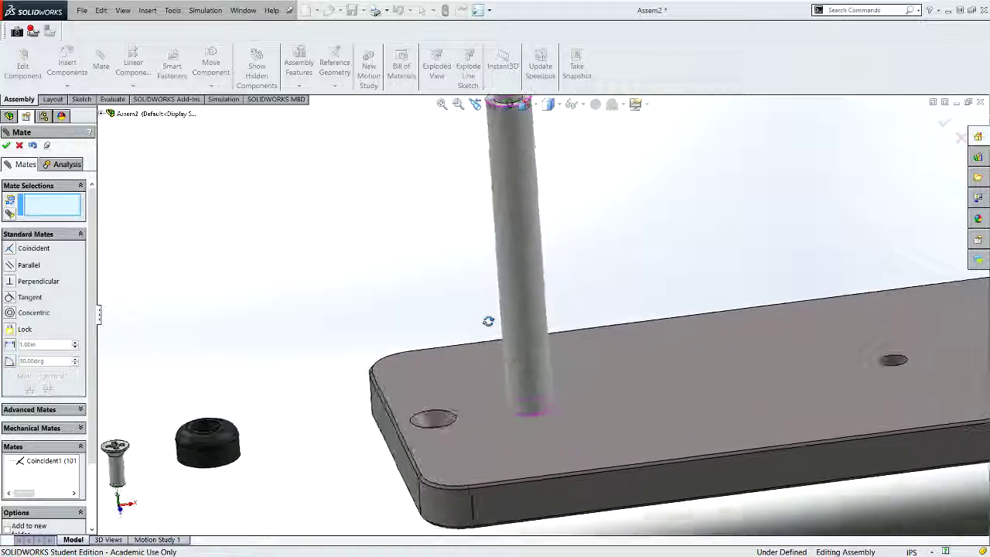
pyautogui.scroll(2, 487, 320)
pyautogui.scroll(2, 495, 356)
pyautogui.scroll(1, 502, 398)
pyautogui.scroll(-3, 502, 398)
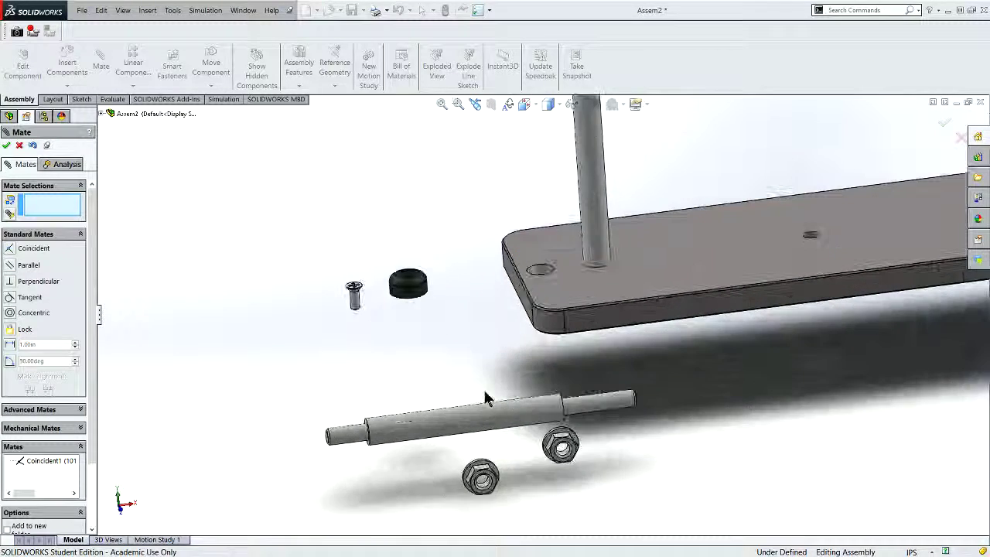
pyautogui.scroll(2, 487, 398)
pyautogui.scroll(-2, 496, 379)
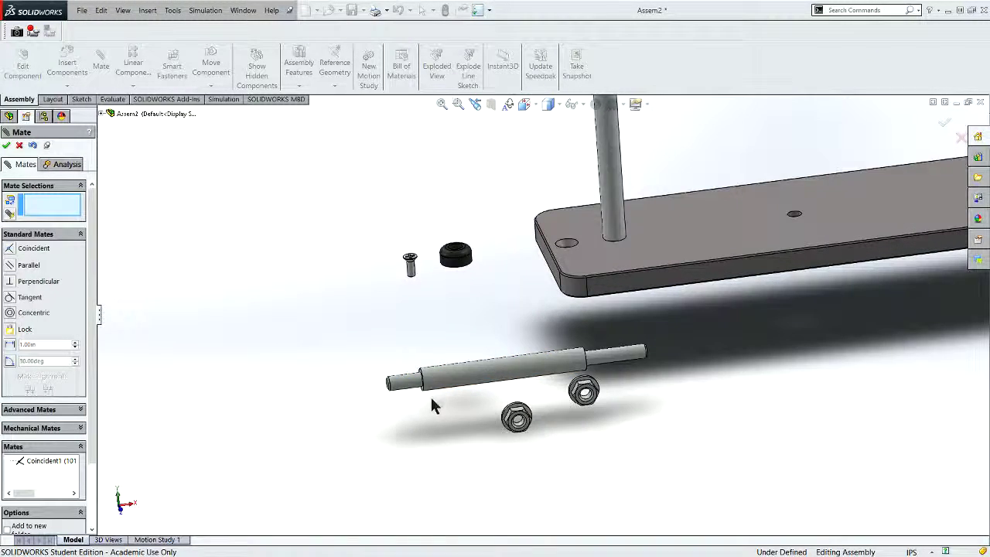
pyautogui.scroll(-2, 410, 390)
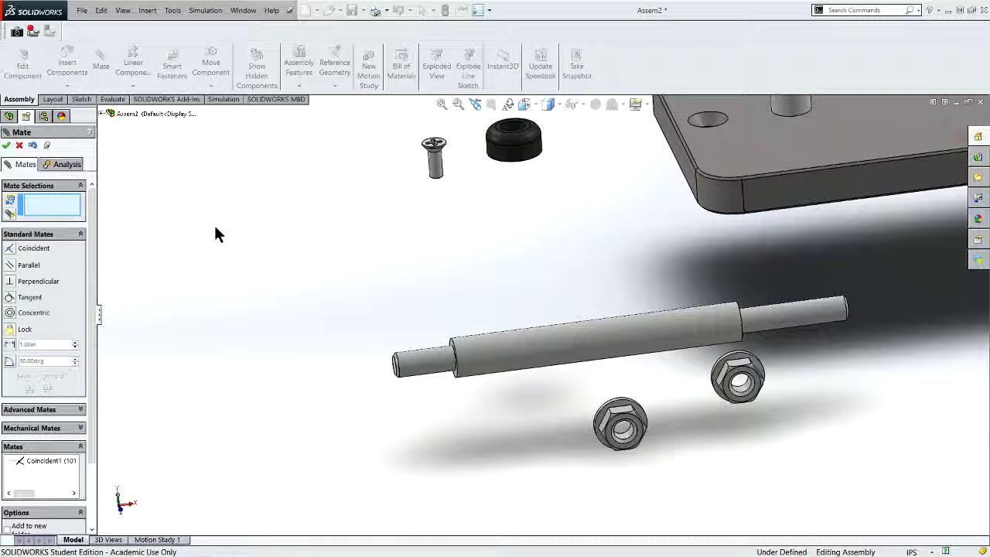
pyautogui.click(418, 365)
pyautogui.scroll(5, 433, 371)
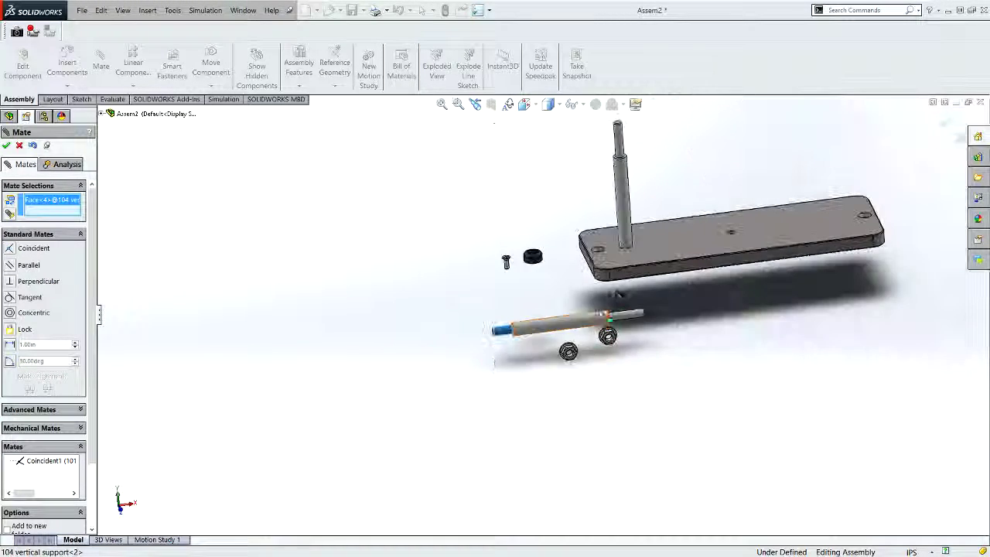
pyautogui.scroll(-3, 682, 251)
pyautogui.scroll(-3, 629, 302)
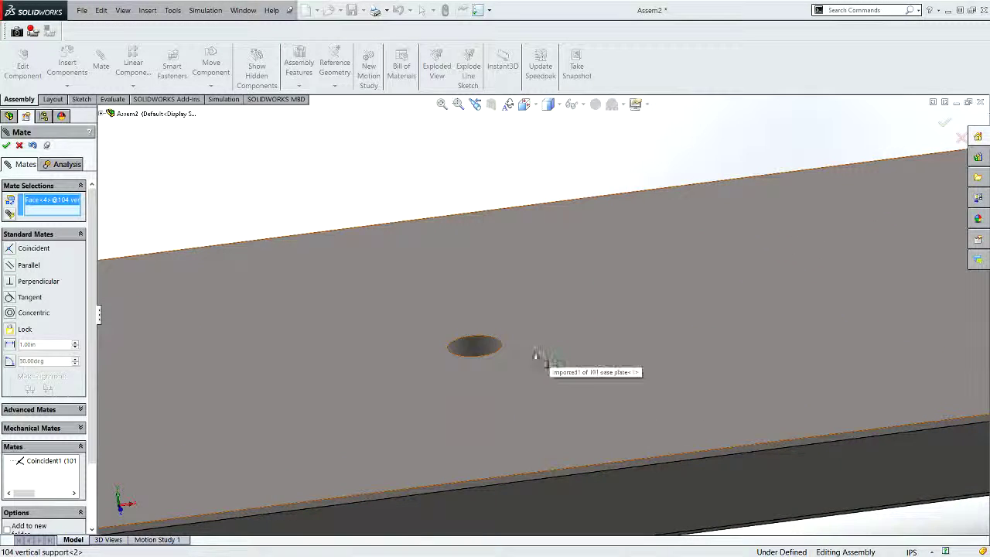
pyautogui.scroll(-2, 542, 402)
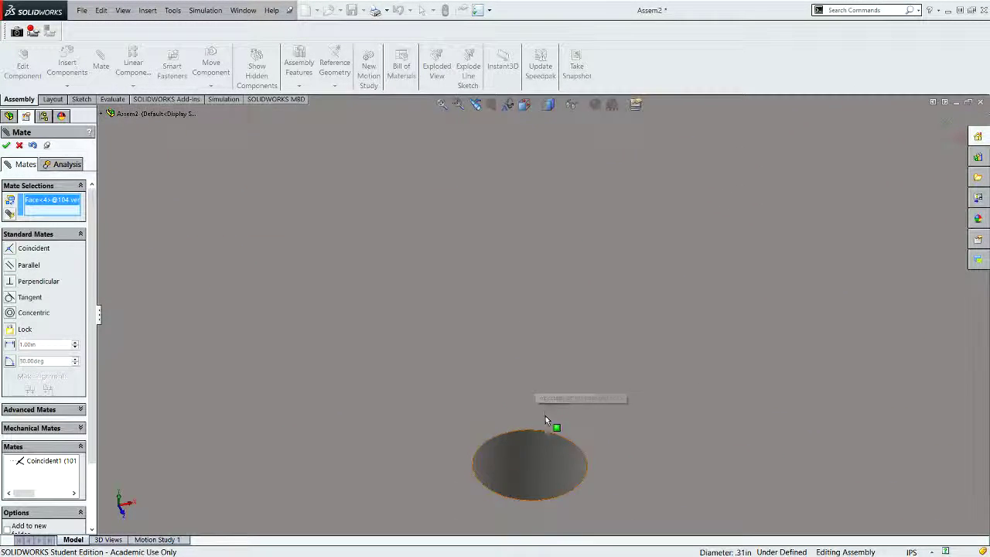
pyautogui.scroll(3, 543, 394)
pyautogui.click(539, 368)
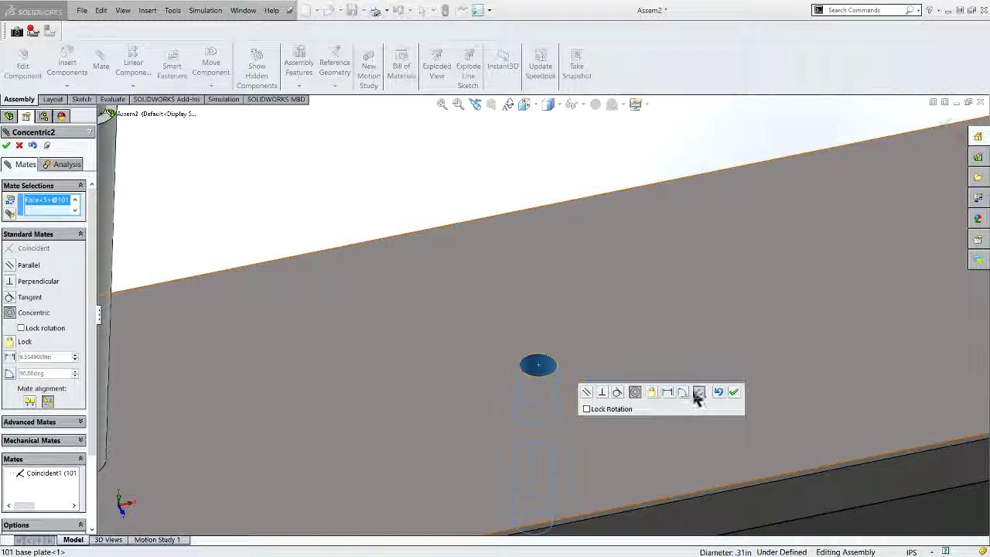
pyautogui.click(698, 393)
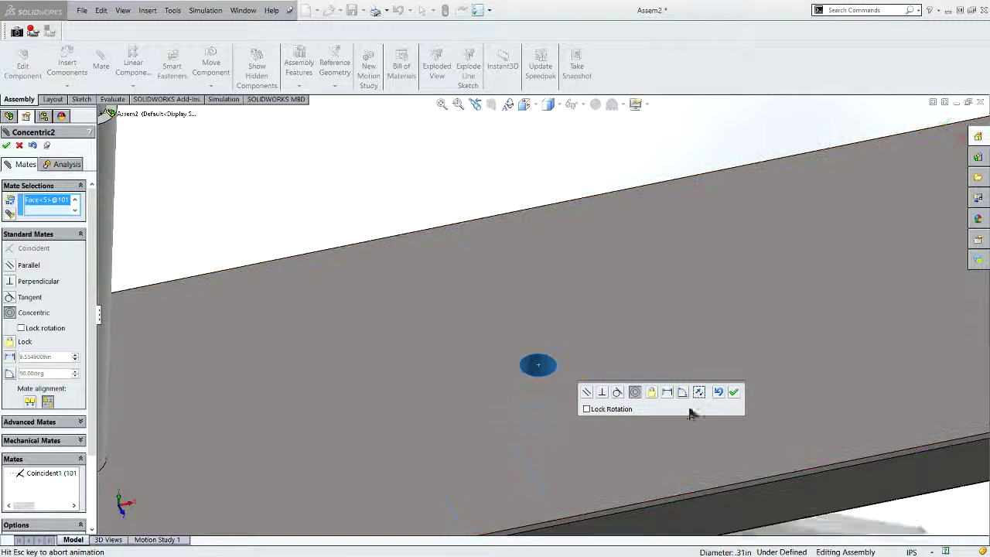
pyautogui.click(733, 396)
# Seat the second support's shoulder flush on the plate's top face with a coincident mate.
pyautogui.moveTo(733, 395); pyautogui.dragTo(582, 280, button='middle')
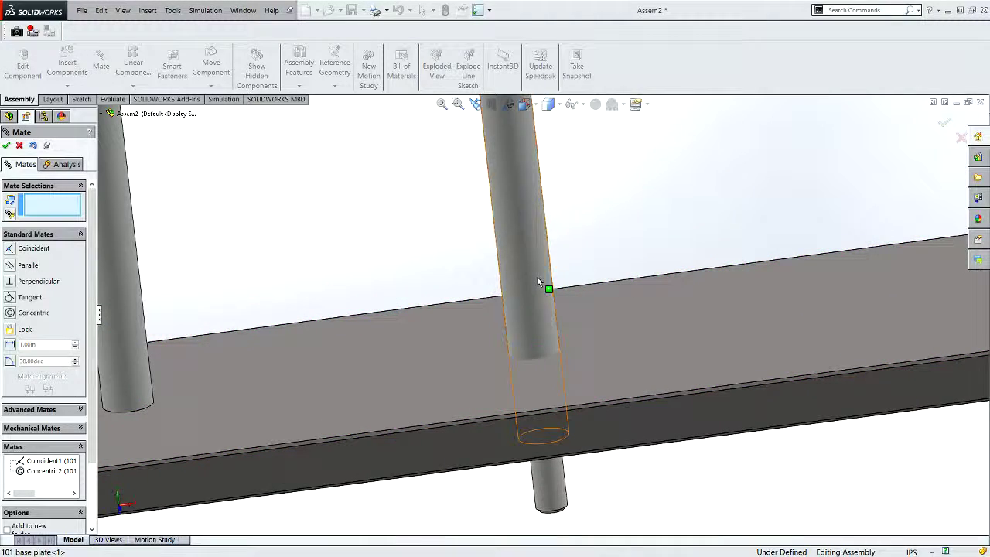
pyautogui.moveTo(539, 282); pyautogui.dragTo(564, 312)
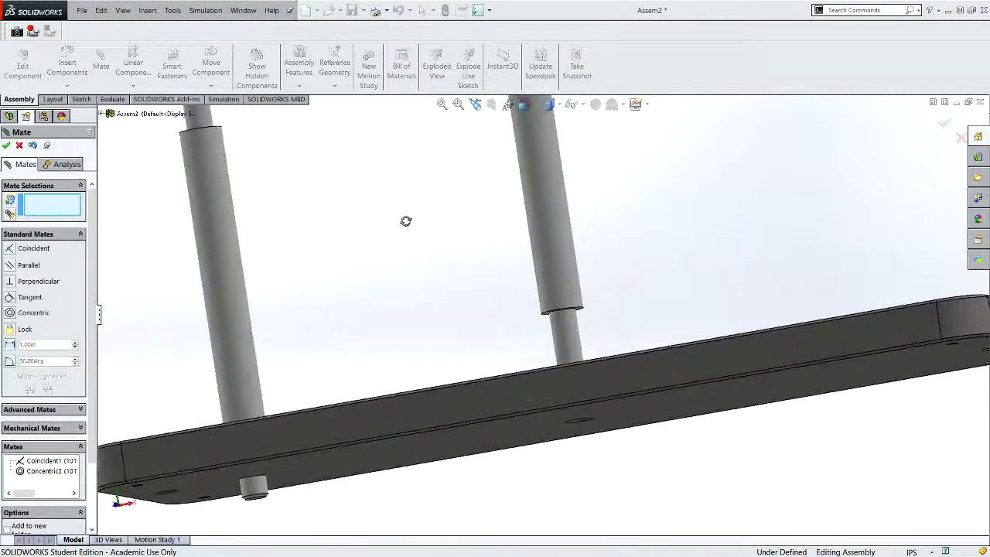
pyautogui.moveTo(405, 221); pyautogui.dragTo(387, 167, button='middle')
pyautogui.scroll(-5, 570, 270)
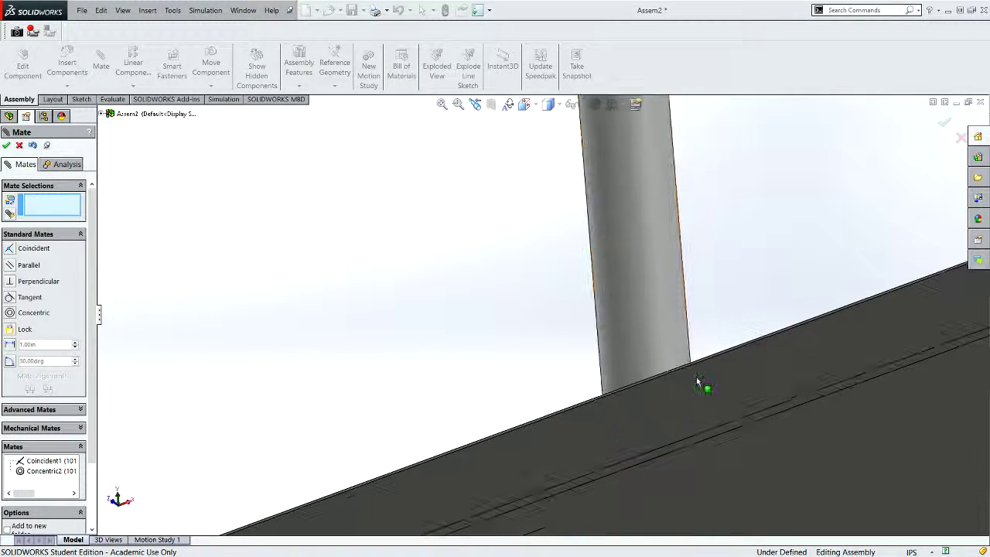
pyautogui.moveTo(695, 375); pyautogui.dragTo(546, 342, button='middle')
pyautogui.scroll(-5, 511, 295)
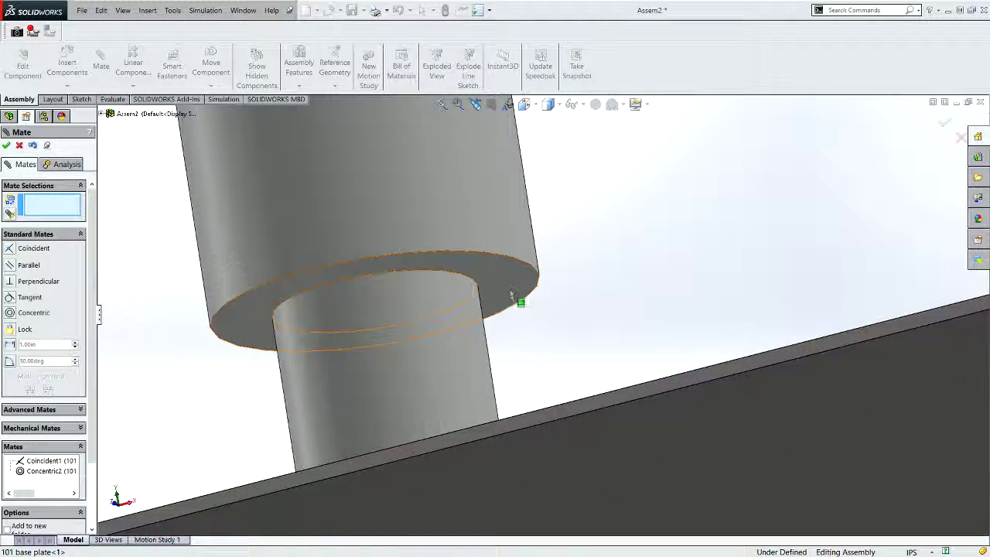
pyautogui.scroll(5, 604, 293)
pyautogui.moveTo(623, 283); pyautogui.dragTo(626, 446, button='middle')
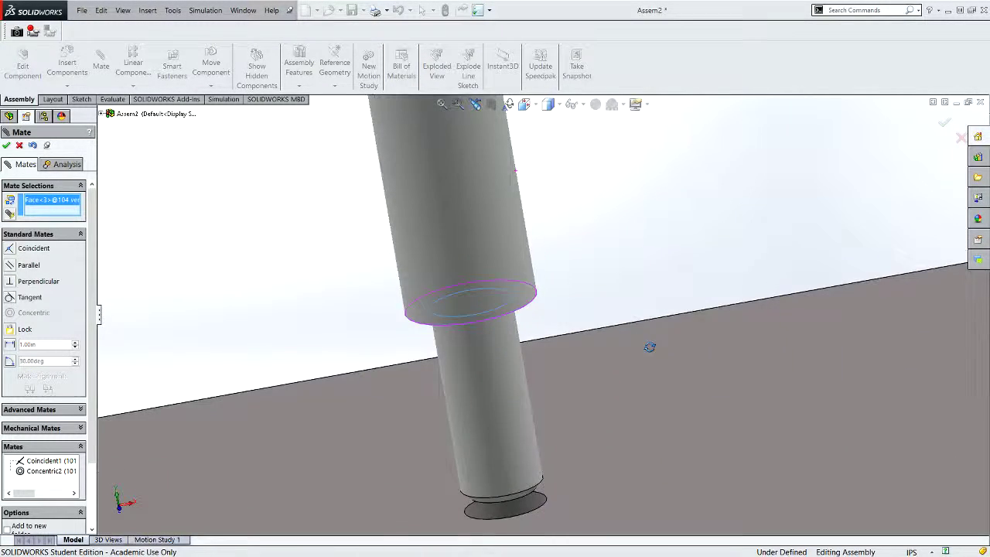
pyautogui.click(626, 447)
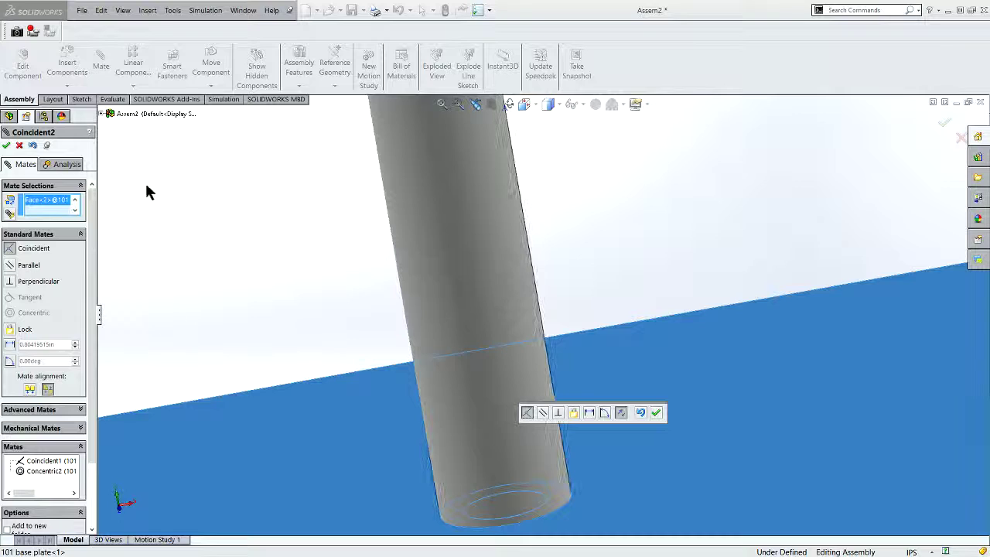
pyautogui.click(6, 145)
pyautogui.scroll(3, 325, 342)
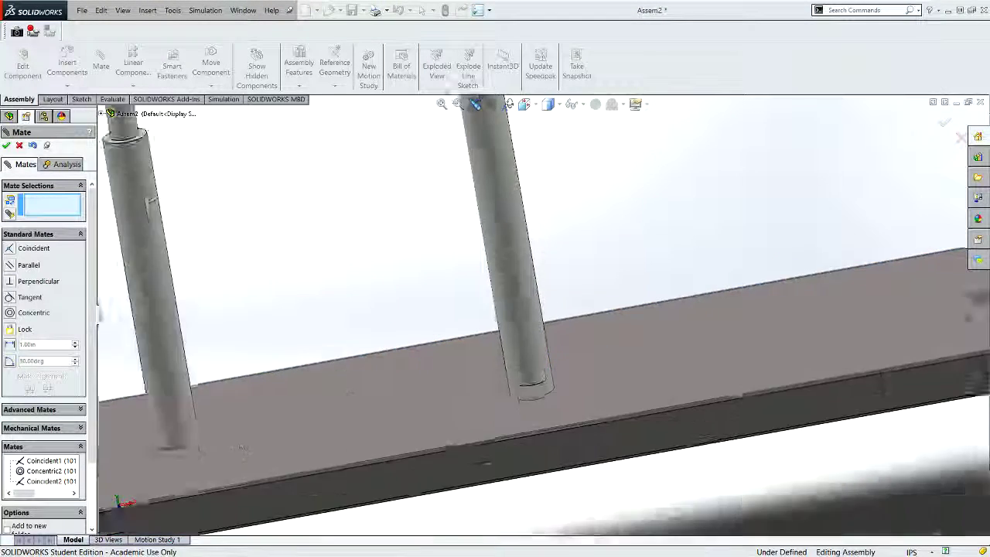
pyautogui.scroll(3, 348, 415)
pyautogui.moveTo(348, 415); pyautogui.dragTo(465, 404, button='middle')
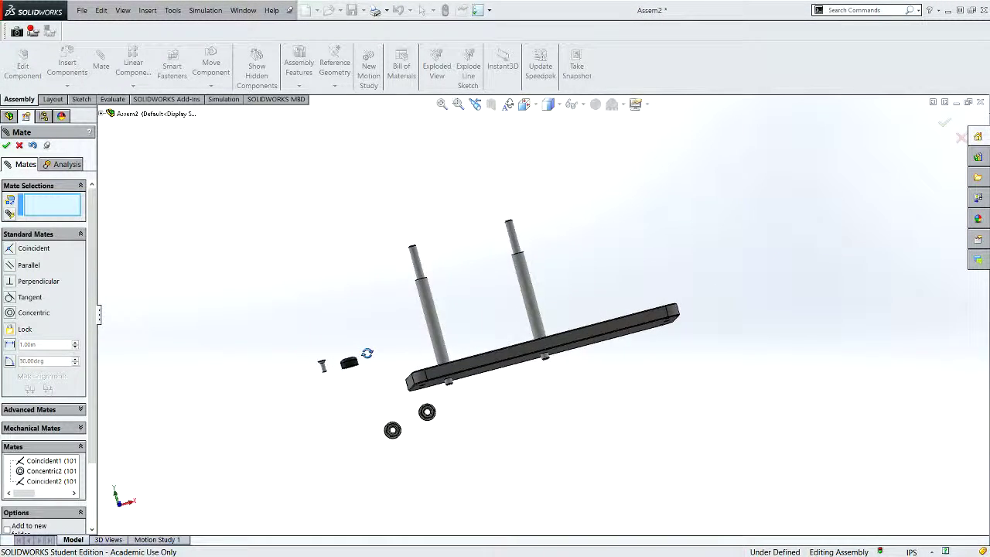
# Centre the first flanged nut on its vertical support peg with a concentric mate.
pyautogui.scroll(-5, 473, 402)
pyautogui.scroll(-3, 402, 421)
pyautogui.scroll(-3, 449, 387)
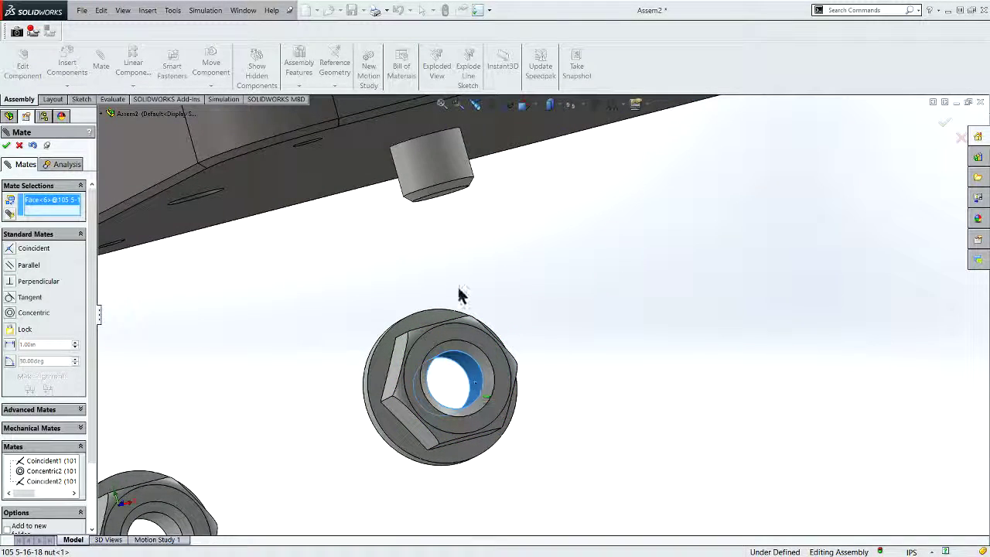
pyautogui.click(431, 178)
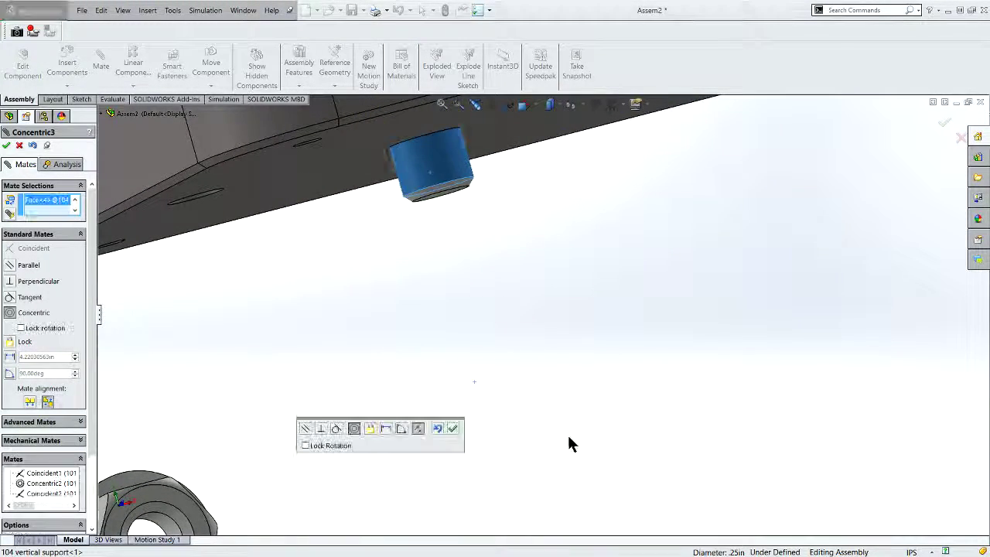
pyautogui.scroll(3, 557, 433)
pyautogui.click(453, 430)
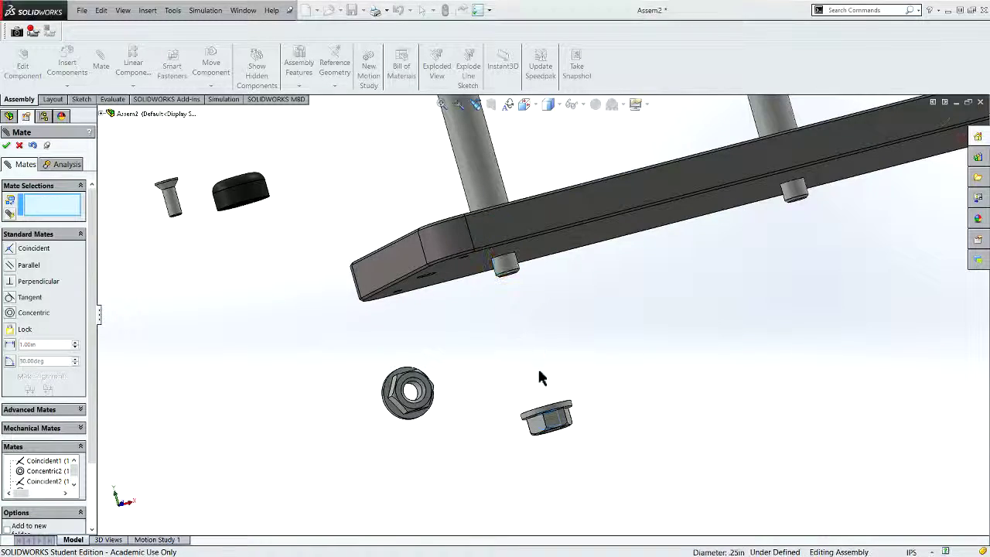
# Seat the nut's flange flush against the base plate's underside.
pyautogui.moveTo(539, 376); pyautogui.dragTo(550, 354, button='middle')
pyautogui.scroll(3, 550, 354)
pyautogui.scroll(3, 607, 461)
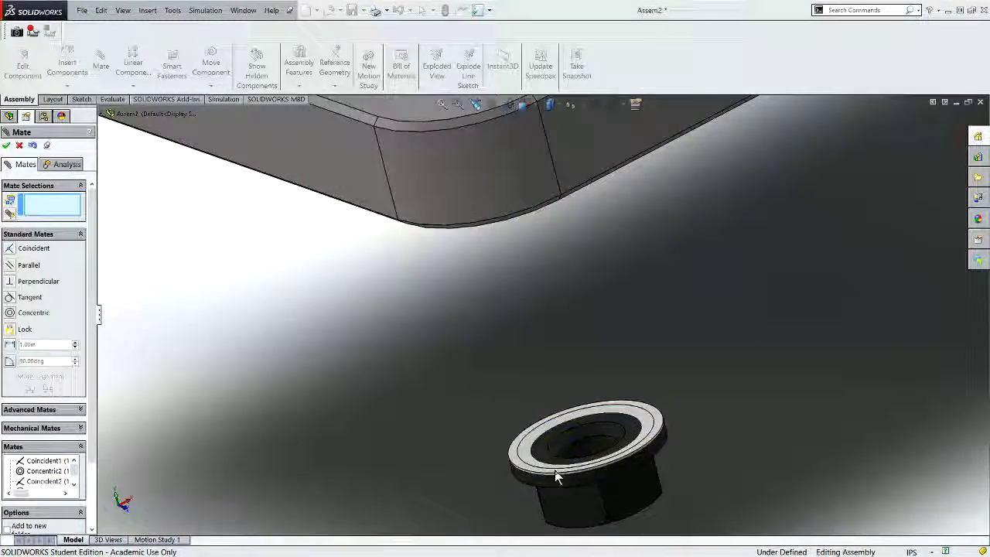
pyautogui.scroll(3, 557, 468)
pyautogui.click(512, 409)
pyautogui.scroll(-3, 512, 410)
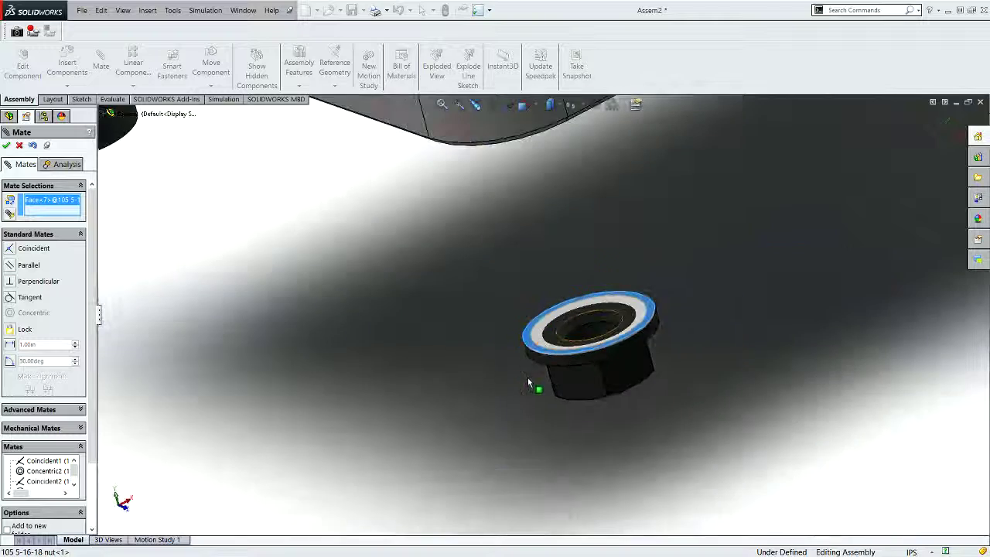
pyautogui.moveTo(531, 386); pyautogui.dragTo(543, 215, button='middle')
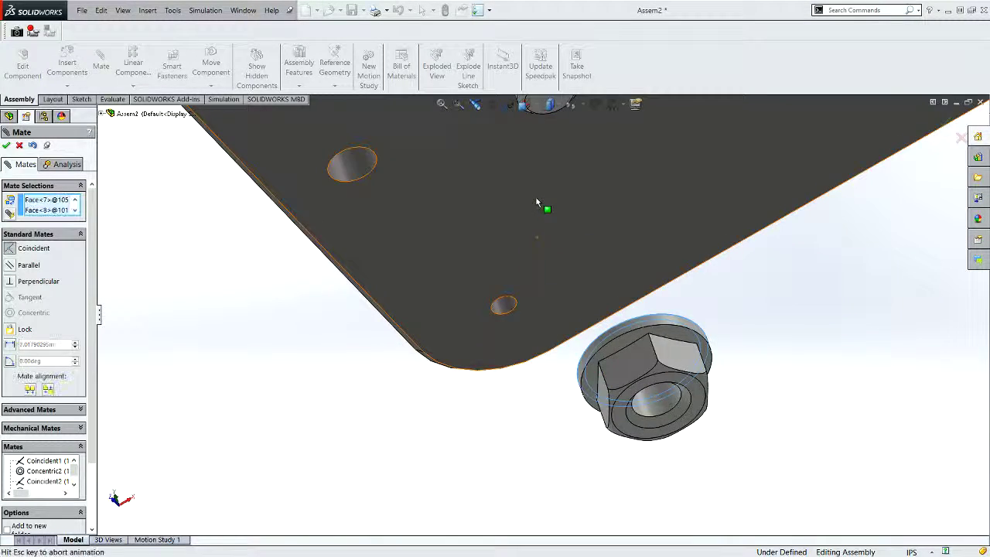
pyautogui.click(539, 202)
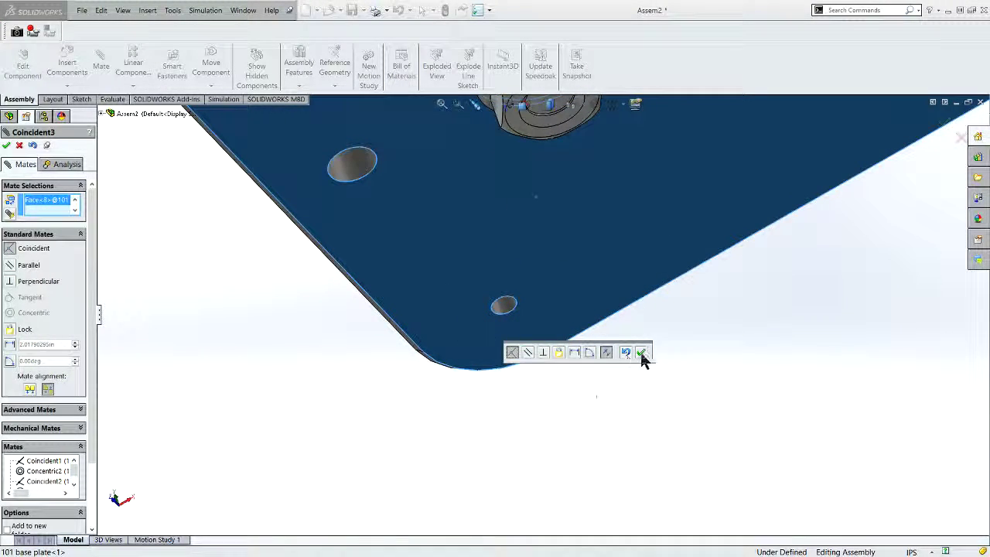
pyautogui.scroll(-5, 516, 401)
pyautogui.scroll(-3, 511, 415)
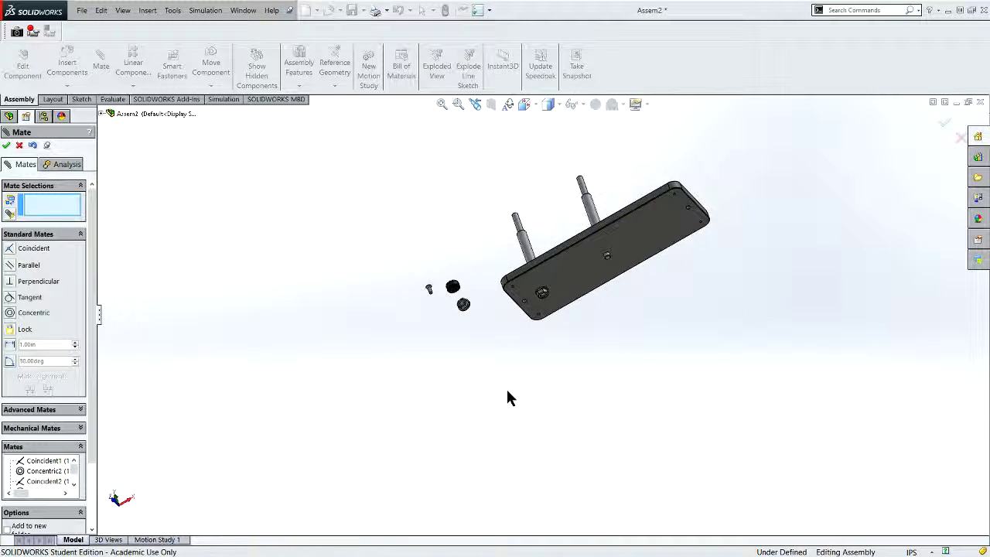
pyautogui.scroll(-1, 513, 403)
# Make the second nut concentric with the other support peg.
pyautogui.scroll(-2, 508, 366)
pyautogui.scroll(-3, 504, 332)
pyautogui.scroll(-3, 526, 422)
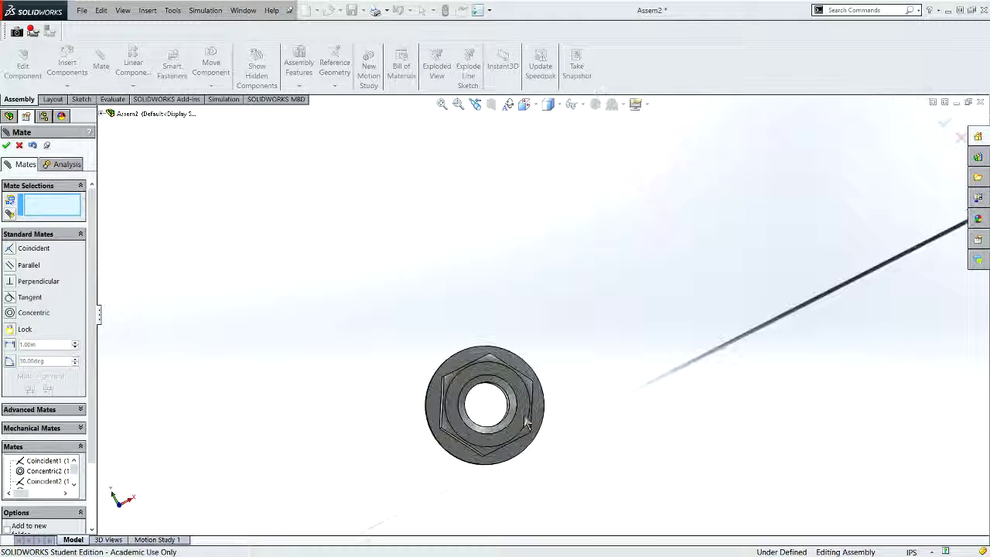
pyautogui.moveTo(487, 406); pyautogui.dragTo(546, 420, button='middle')
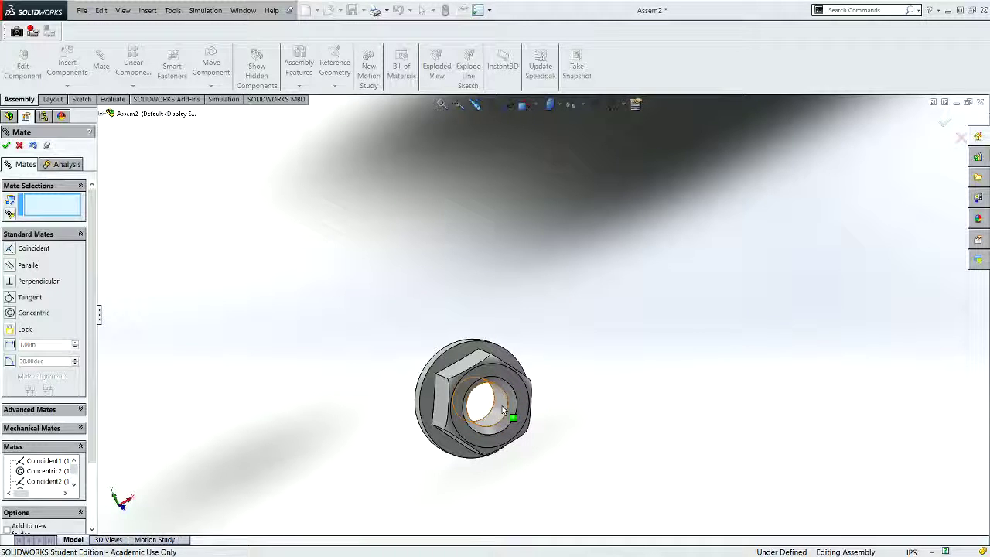
pyautogui.scroll(5, 541, 386)
pyautogui.moveTo(619, 360); pyautogui.dragTo(611, 192, button='middle')
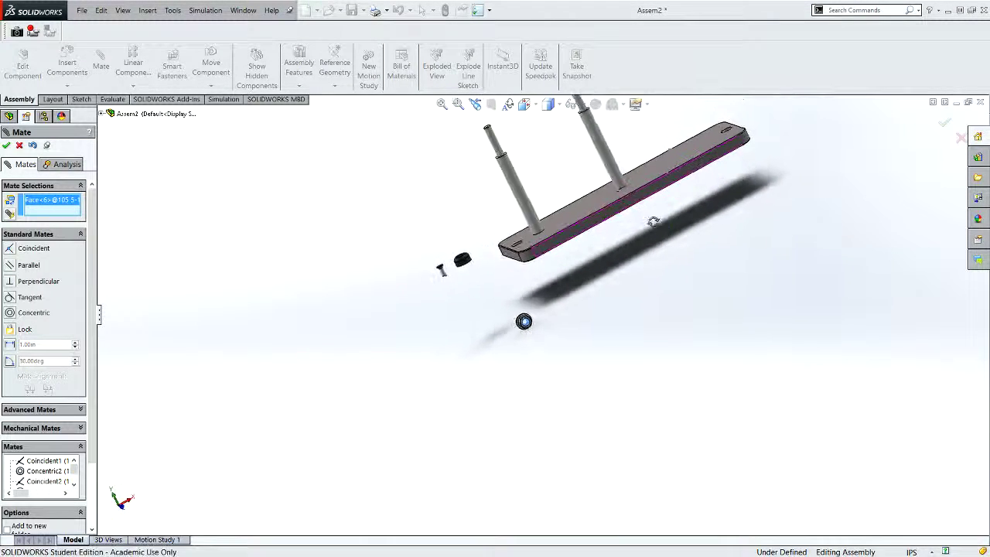
pyautogui.scroll(-5, 619, 193)
pyautogui.scroll(-5, 580, 302)
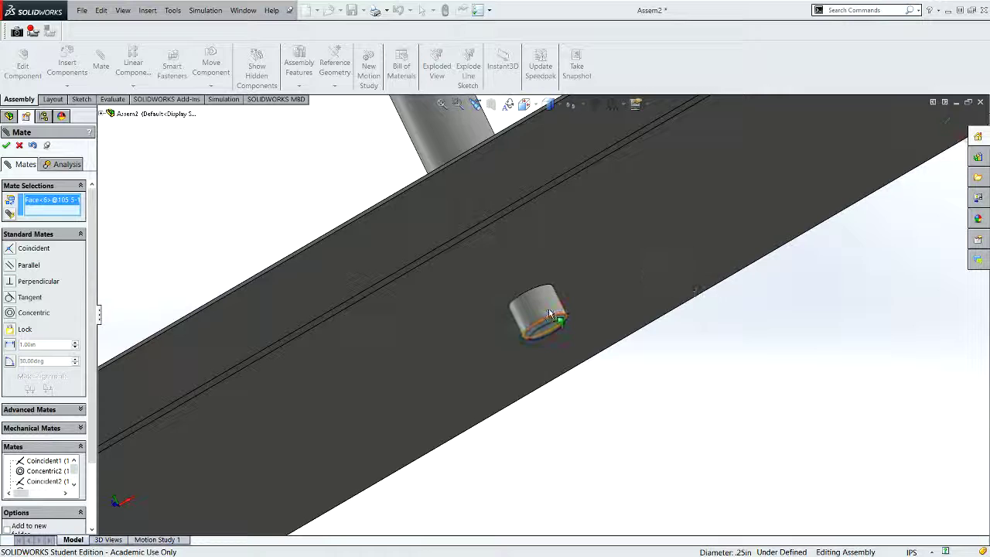
pyautogui.click(549, 313)
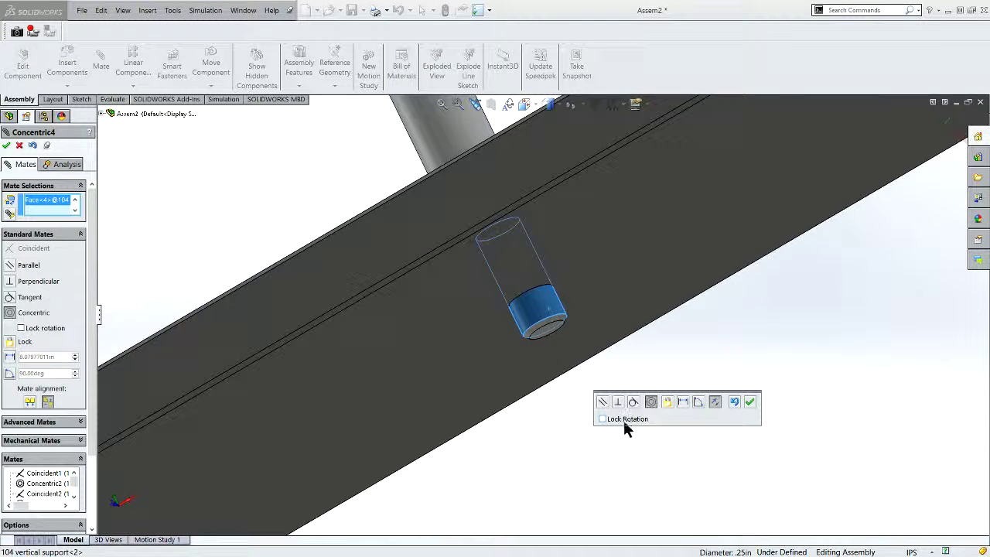
pyautogui.scroll(5, 623, 441)
pyautogui.click(749, 401)
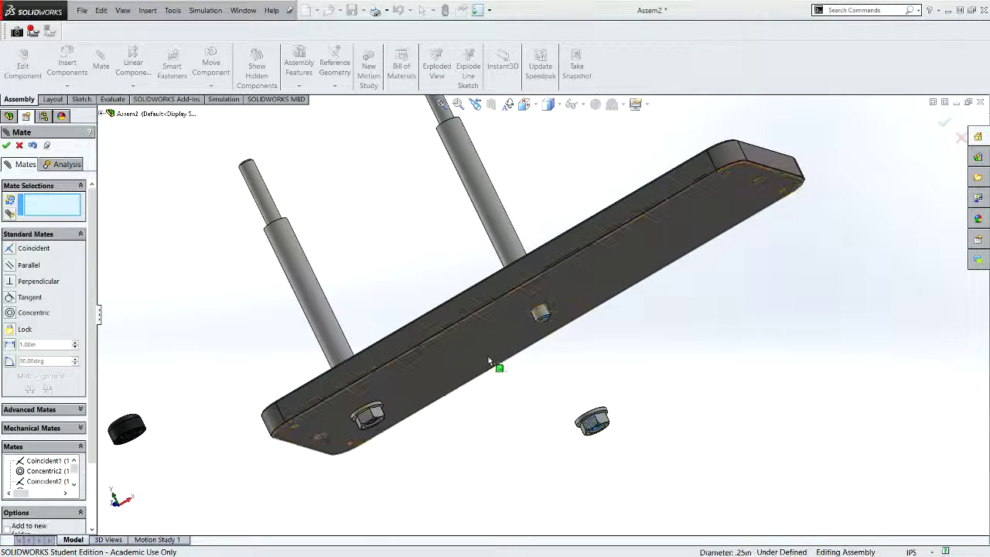
# Mate the second nut's flange coincident with the base plate's underside.
pyautogui.click(500, 333)
pyautogui.moveTo(574, 369); pyautogui.dragTo(624, 459, button='middle')
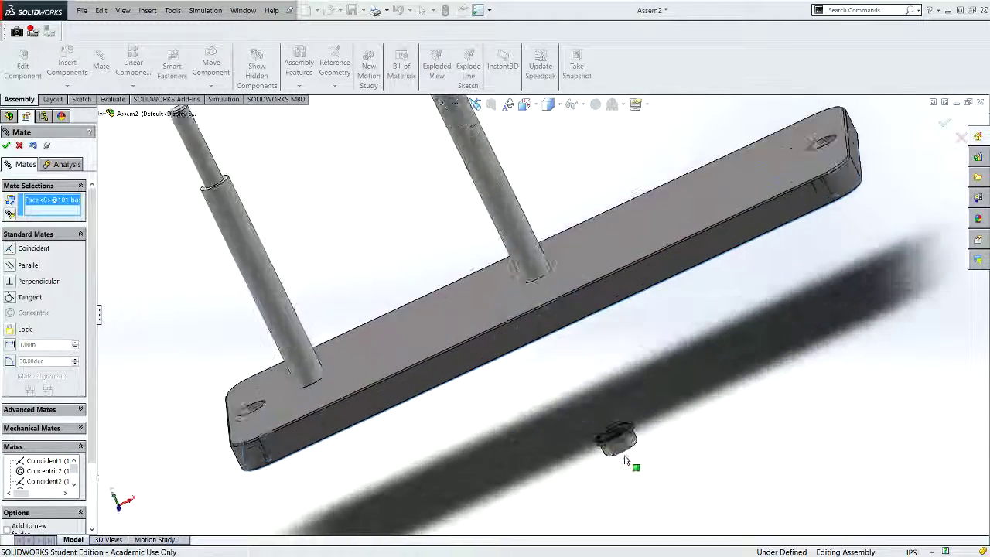
pyautogui.scroll(-5, 625, 460)
pyautogui.scroll(-5, 625, 460)
pyautogui.click(481, 312)
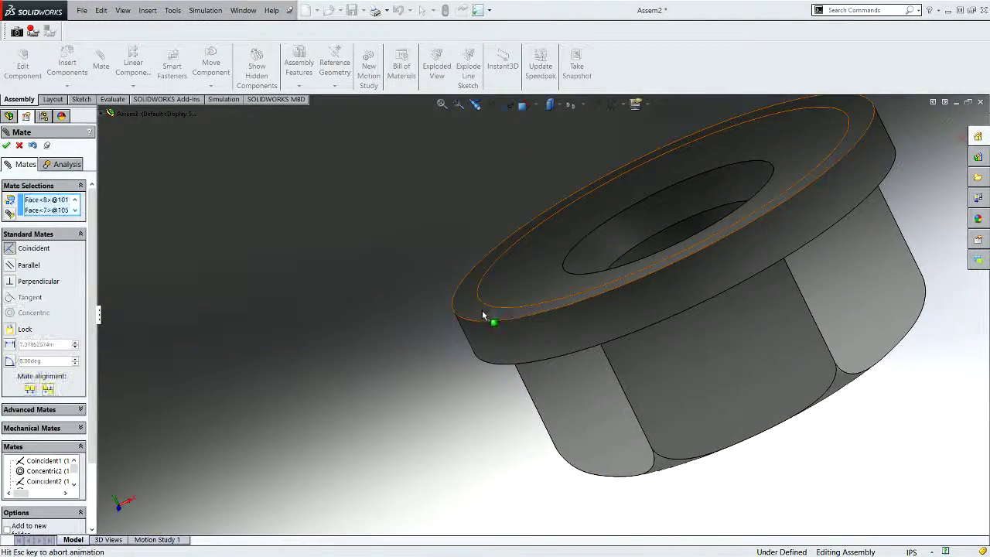
pyautogui.click(468, 283)
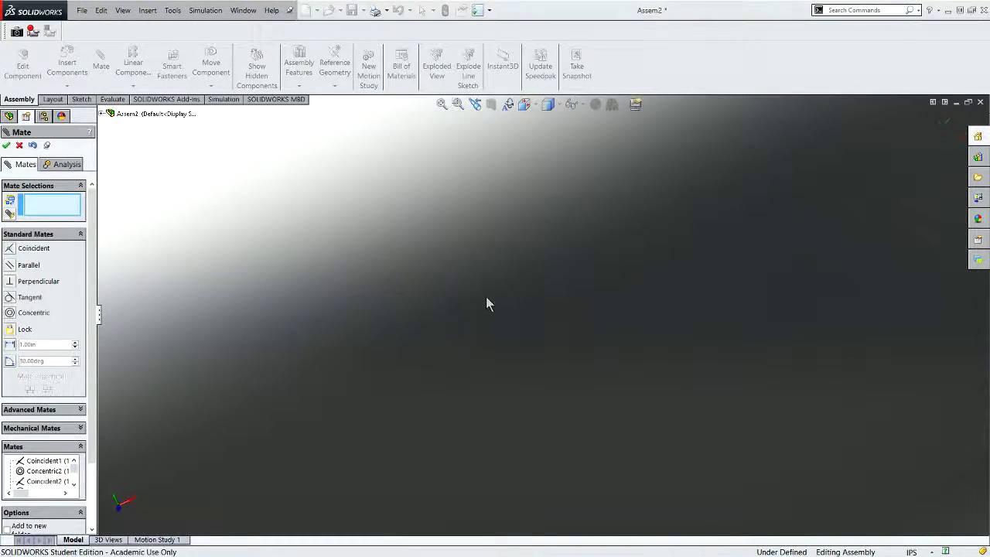
pyautogui.scroll(5, 492, 302)
pyautogui.scroll(5, 492, 302)
pyautogui.moveTo(495, 302); pyautogui.dragTo(468, 220, button='middle')
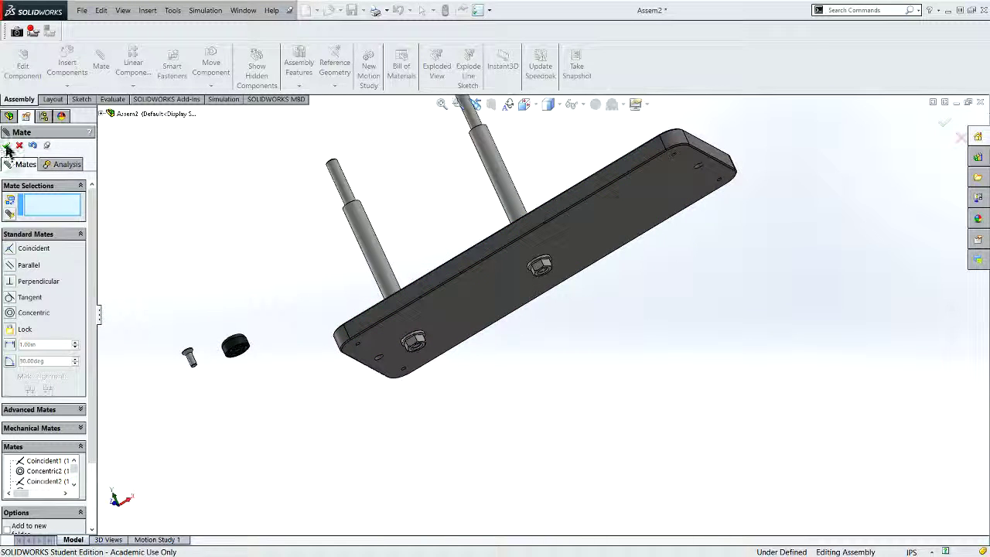
# Turn on Lock rotation for the Concentric2, Concentric3 and Concentric4 mates.
pyautogui.click(48, 472)
pyautogui.rightClick(45, 483)
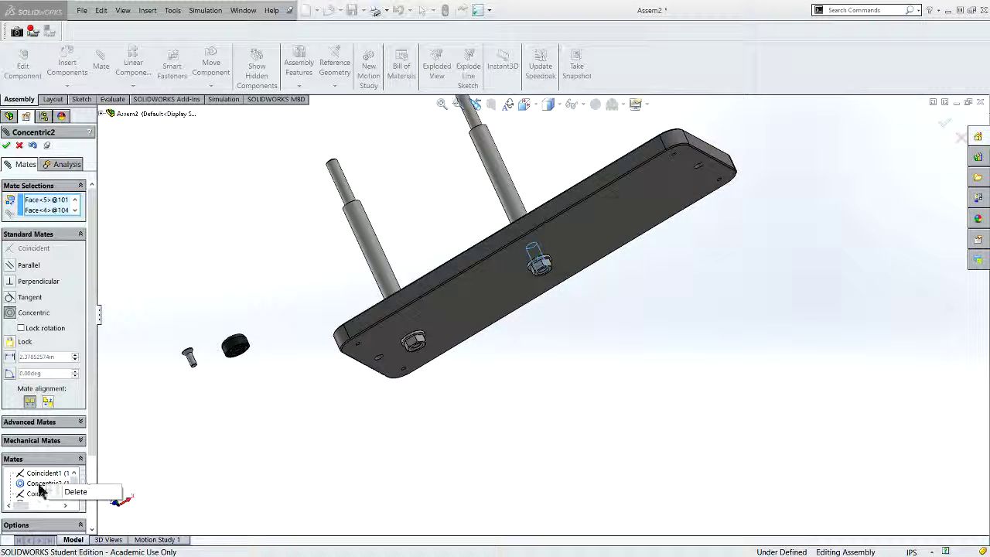
pyautogui.click(21, 329)
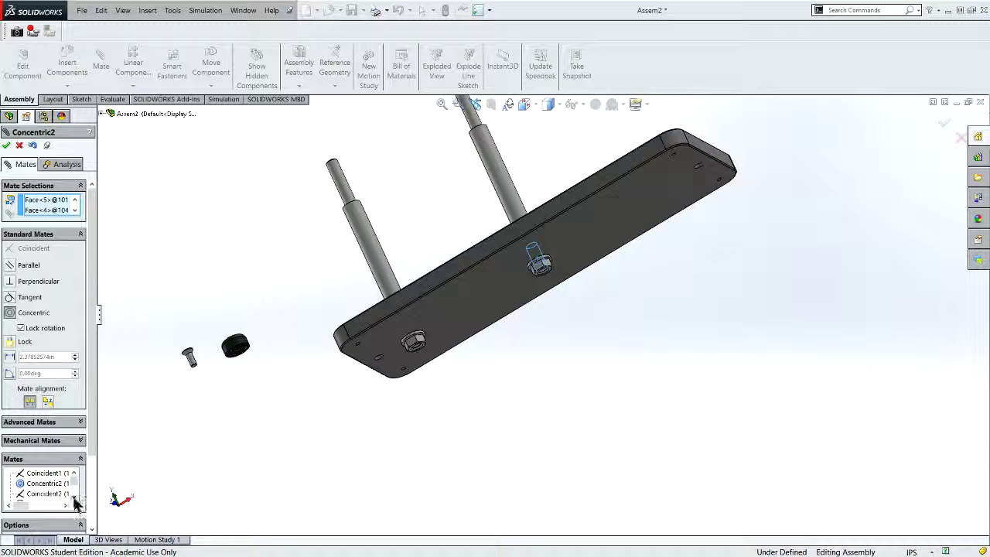
pyautogui.click(36, 481)
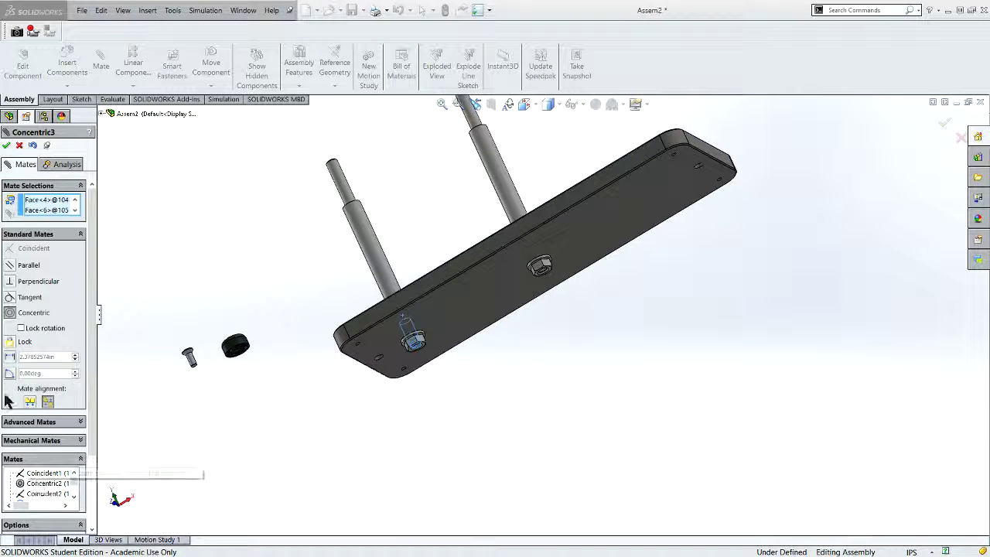
pyautogui.click(23, 328)
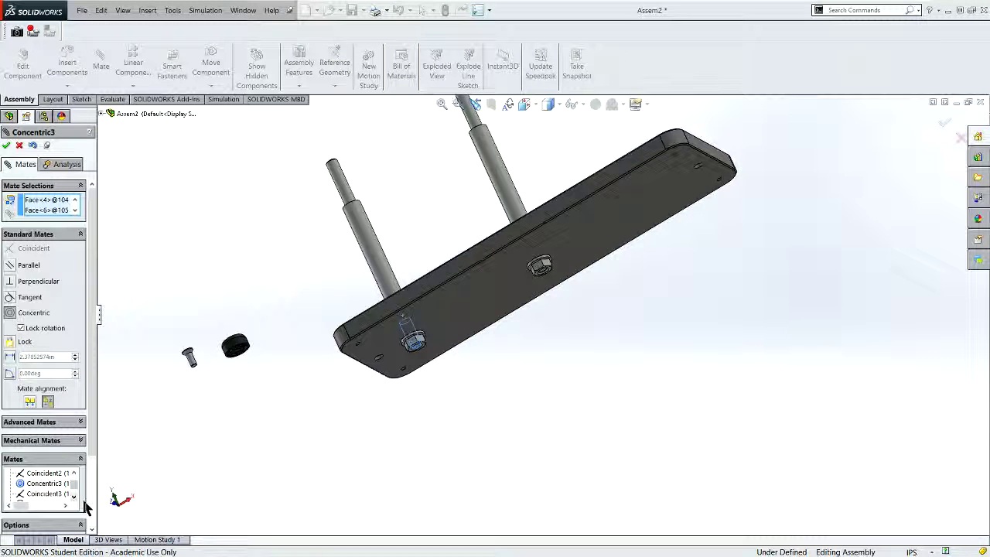
pyautogui.moveTo(46, 487)
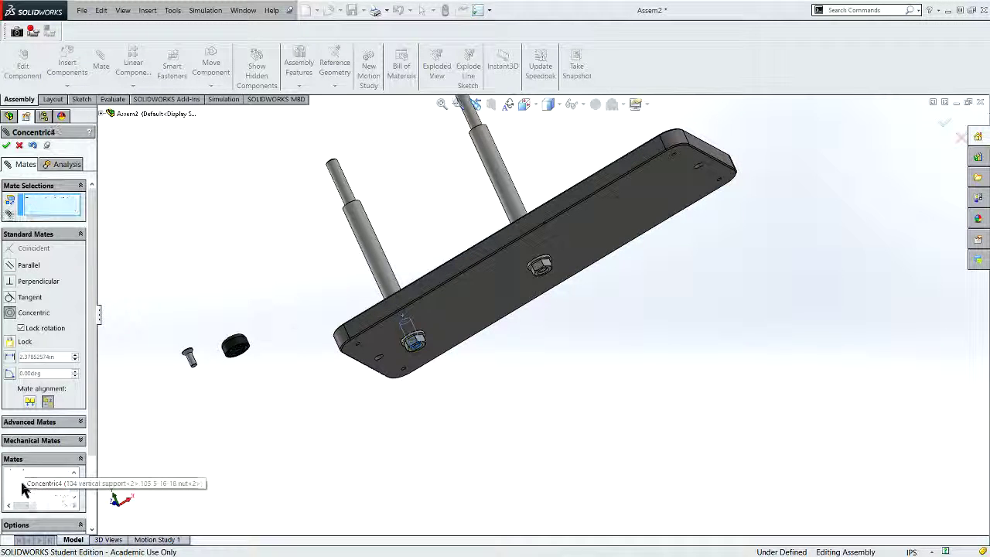
pyautogui.click(21, 328)
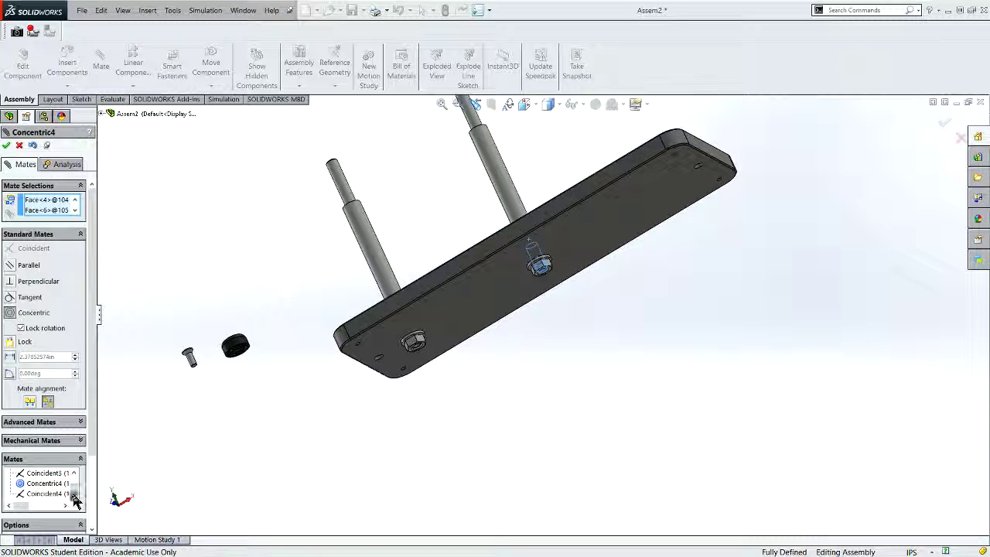
pyautogui.click(6, 146)
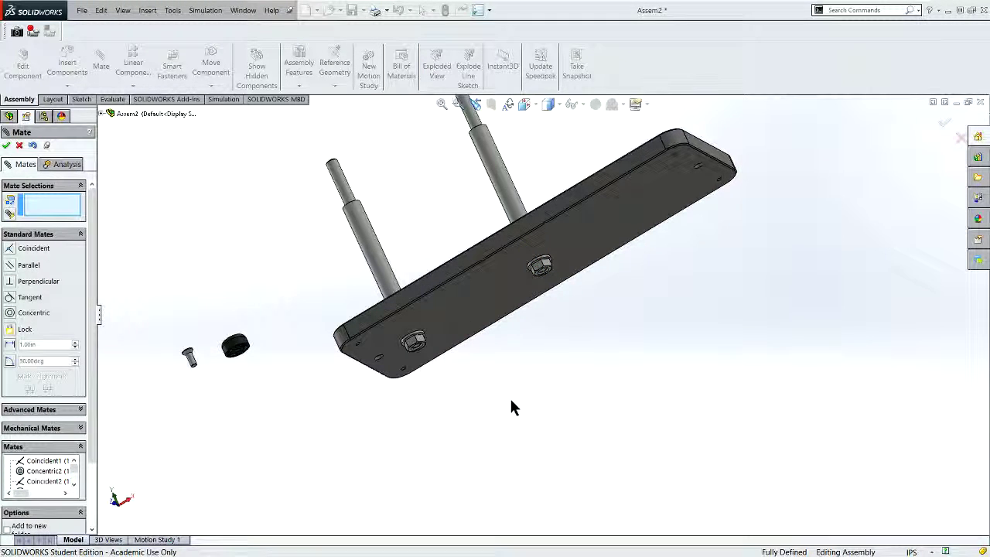
pyautogui.click(6, 146)
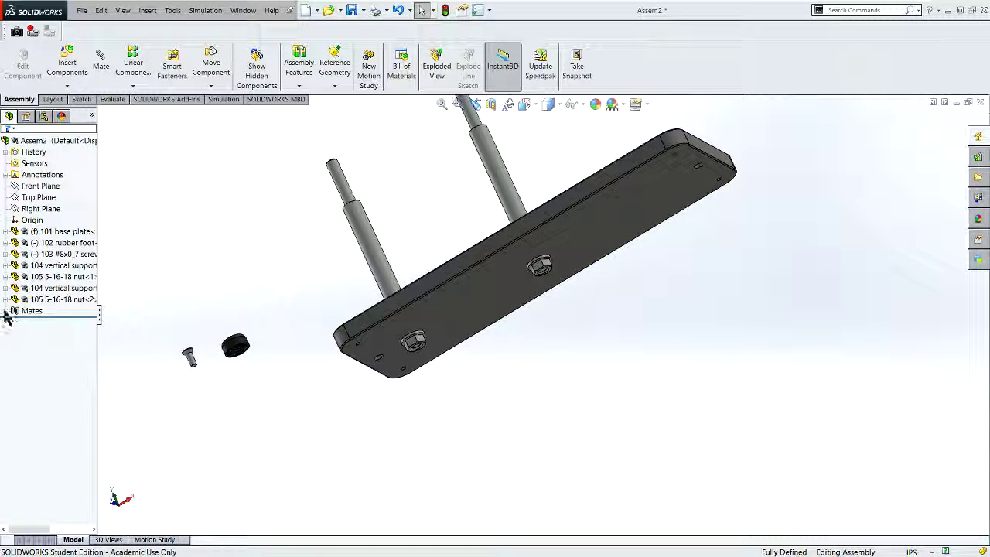
# Expand the Mates folder to show all eight mates, then orbit to view the plate underside.
pyautogui.click(5, 311)
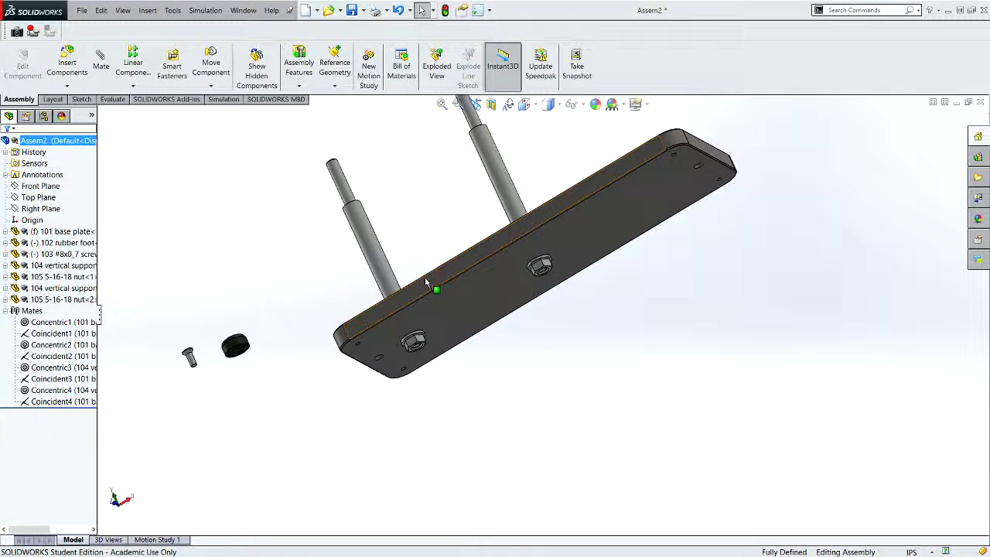
pyautogui.scroll(3, 517, 332)
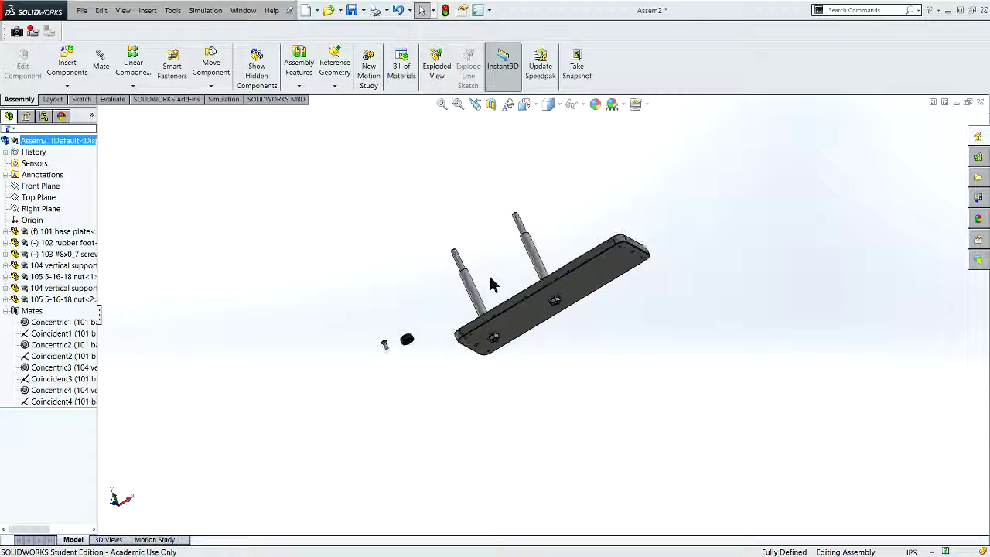
pyautogui.scroll(-3, 487, 283)
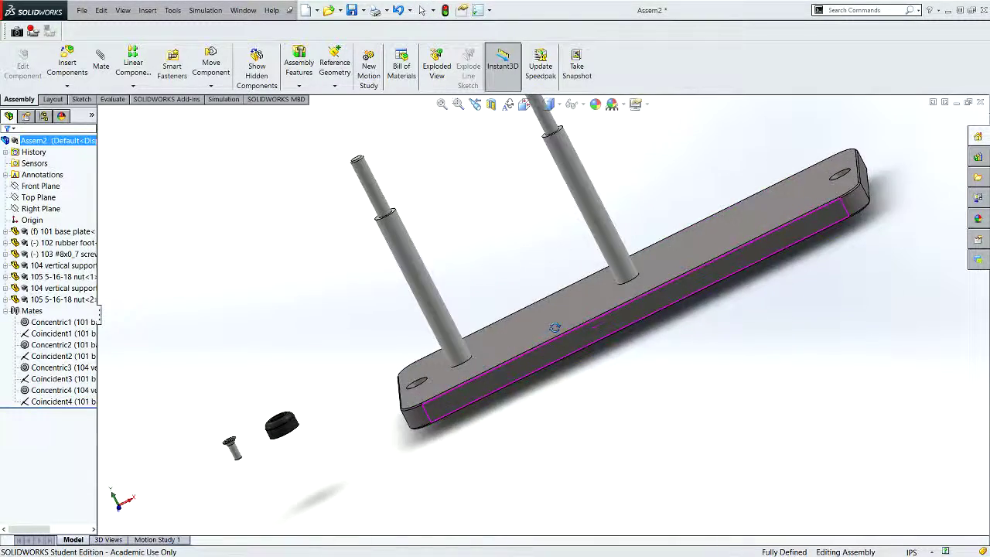
pyautogui.moveTo(550, 201); pyautogui.dragTo(495, 338, button='middle')
pyautogui.scroll(-2, 338, 391)
pyautogui.scroll(3, 341, 399)
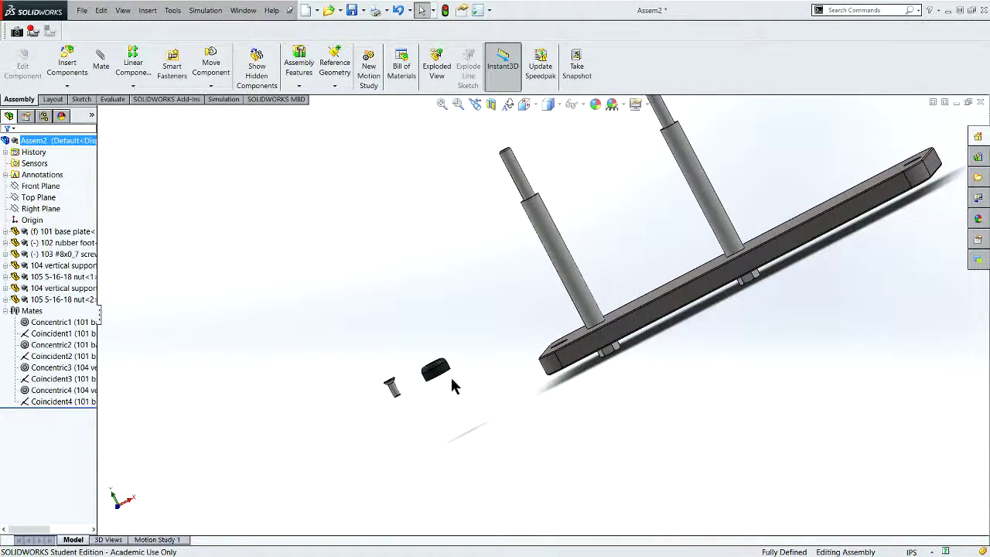
pyautogui.moveTo(453, 386); pyautogui.dragTo(469, 420, button='middle')
# Make the rubber foot concentric with the plate's corner hole, alignment flipped and rotation locked.
pyautogui.scroll(-2, 488, 338)
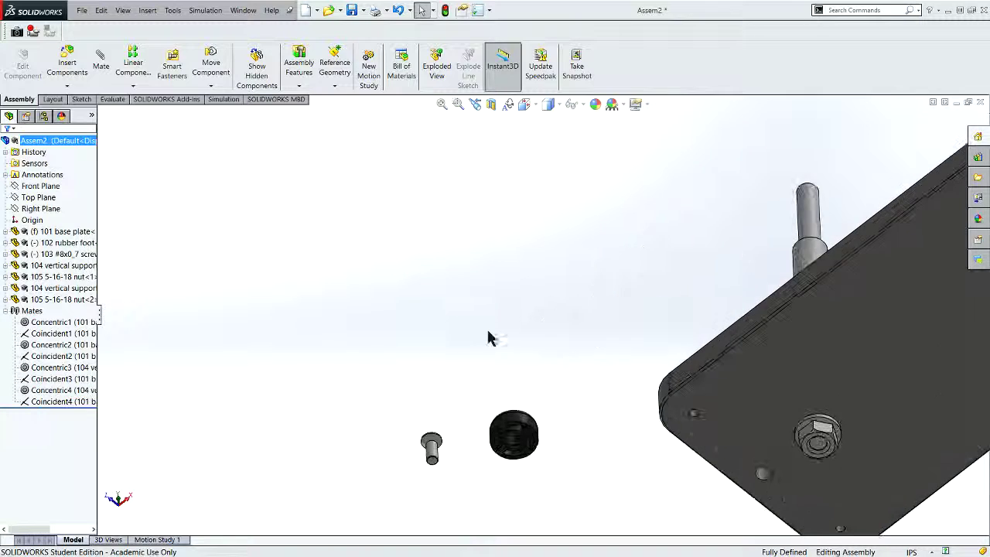
pyautogui.scroll(-2, 503, 386)
pyautogui.scroll(-2, 433, 410)
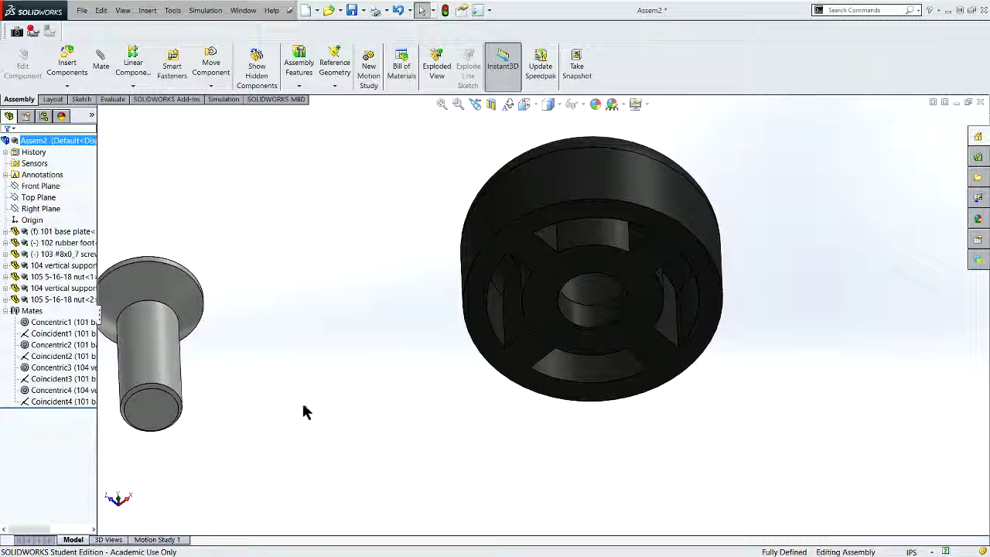
pyautogui.scroll(3, 480, 325)
pyautogui.scroll(-3, 542, 325)
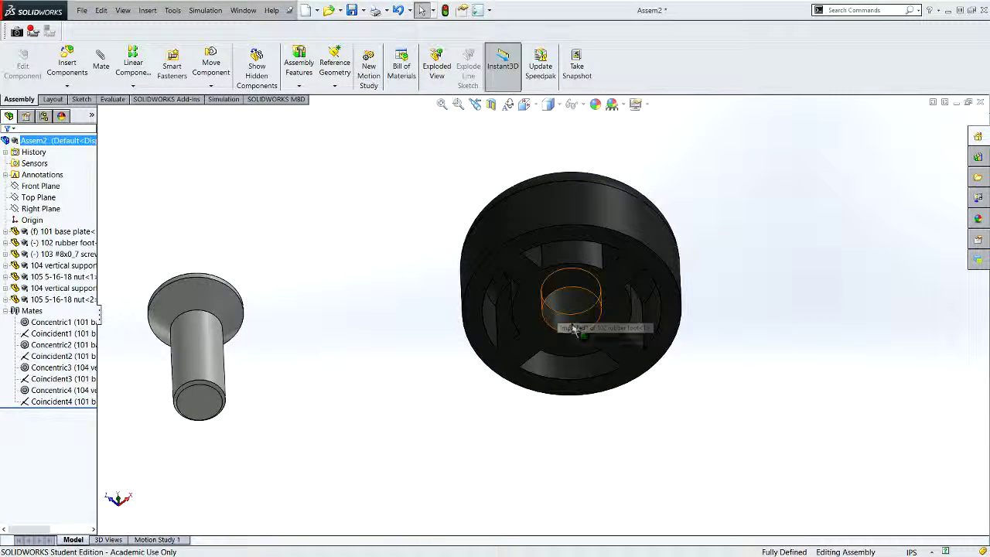
pyautogui.scroll(3, 572, 331)
pyautogui.click(551, 334)
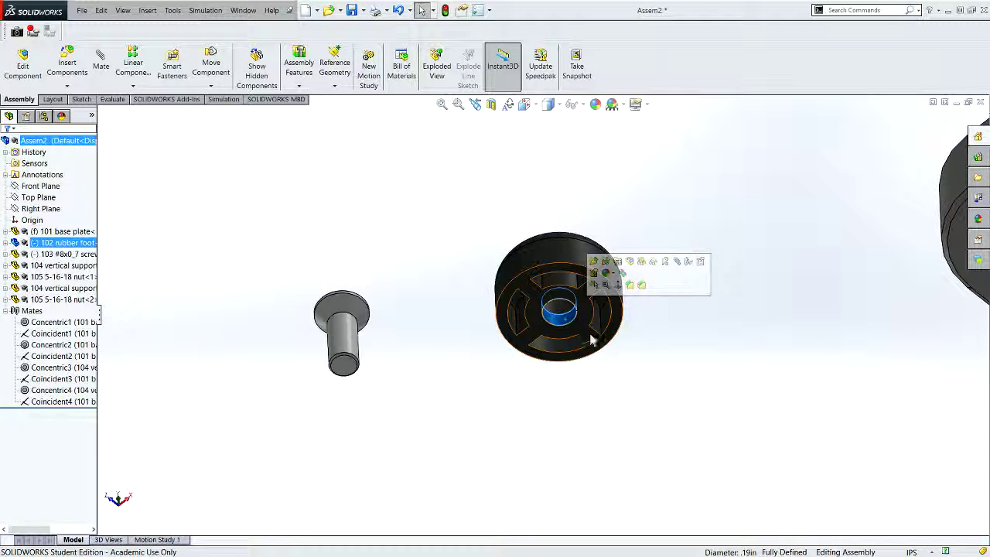
pyautogui.scroll(3, 696, 390)
pyautogui.scroll(2, 541, 317)
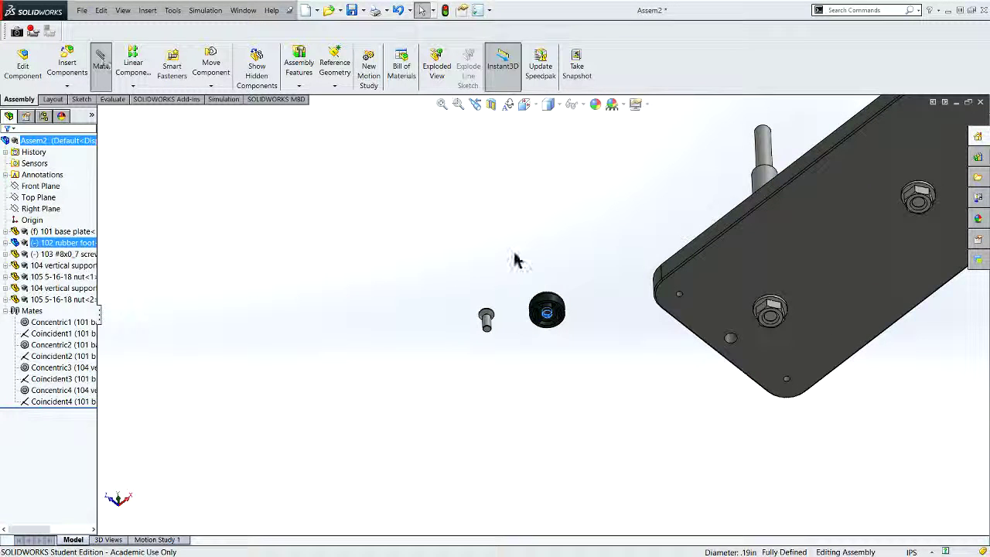
pyautogui.scroll(-5, 751, 309)
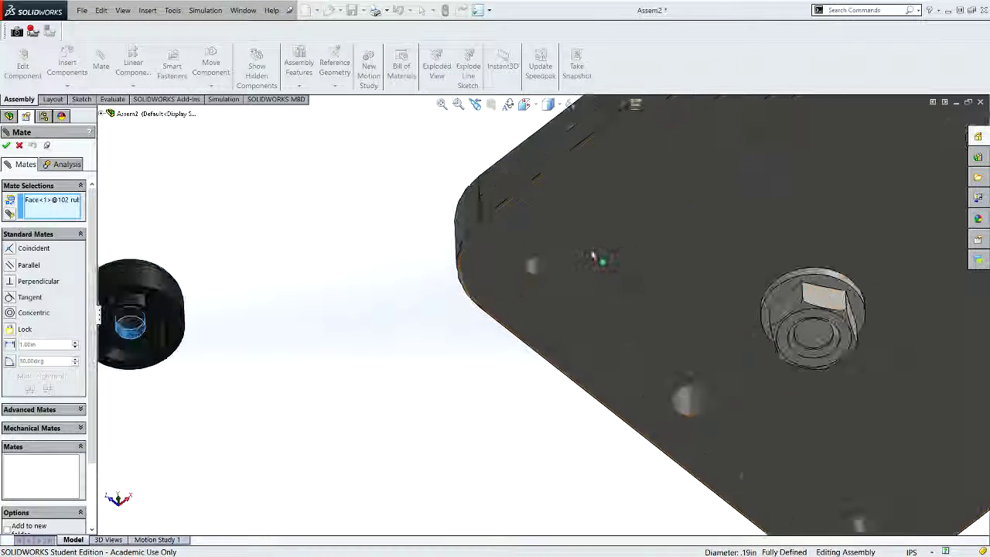
pyautogui.click(542, 266)
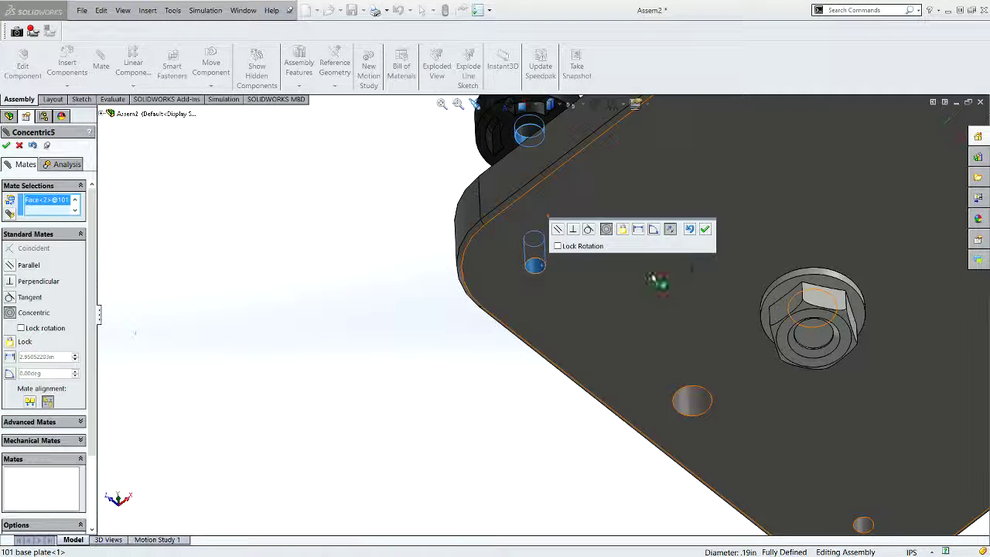
pyautogui.click(671, 227)
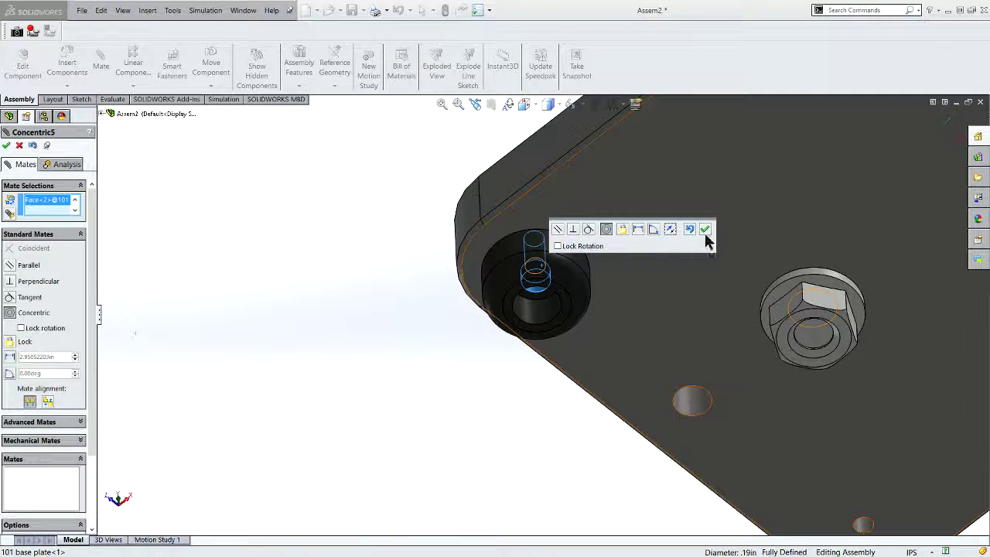
pyautogui.click(618, 245)
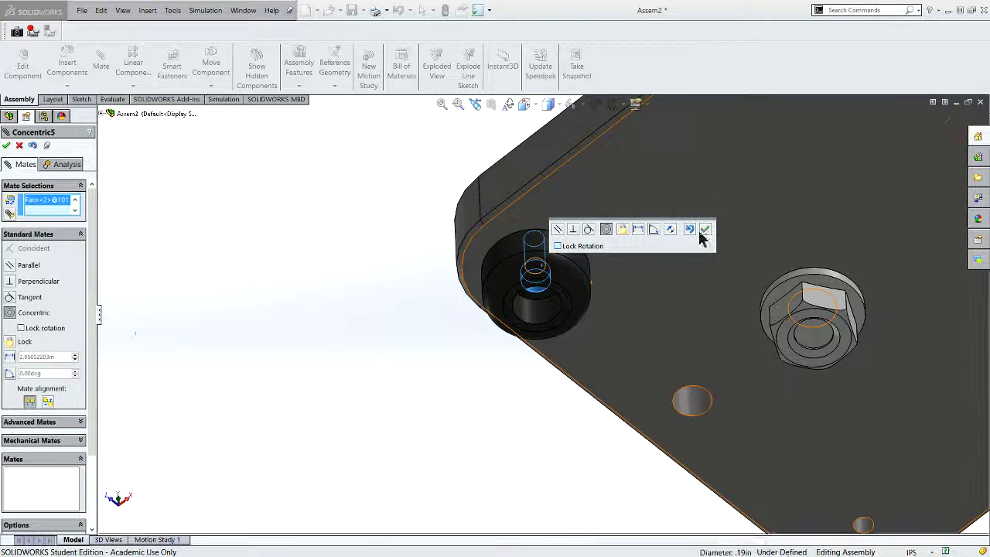
pyautogui.press('Return')
# Mate the foot's top face coincident with the base plate's underside.
pyautogui.scroll(3, 588, 278)
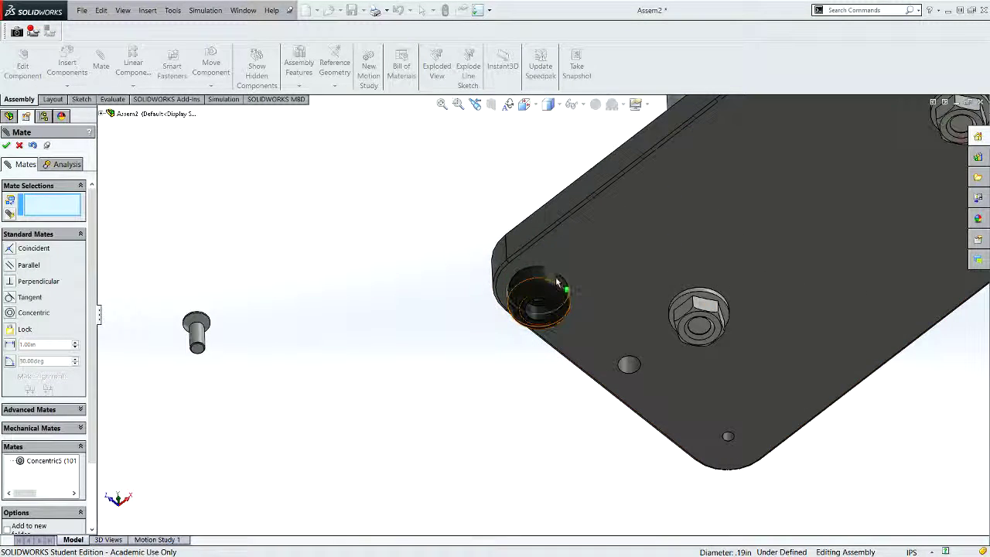
pyautogui.moveTo(557, 283); pyautogui.dragTo(637, 443, button='middle')
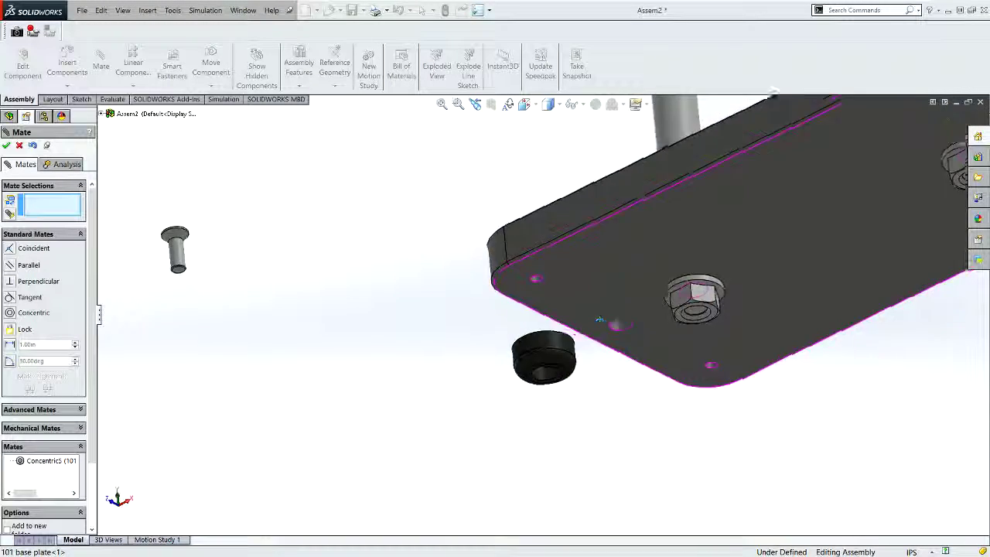
pyautogui.scroll(-5, 554, 340)
pyautogui.scroll(-3, 541, 317)
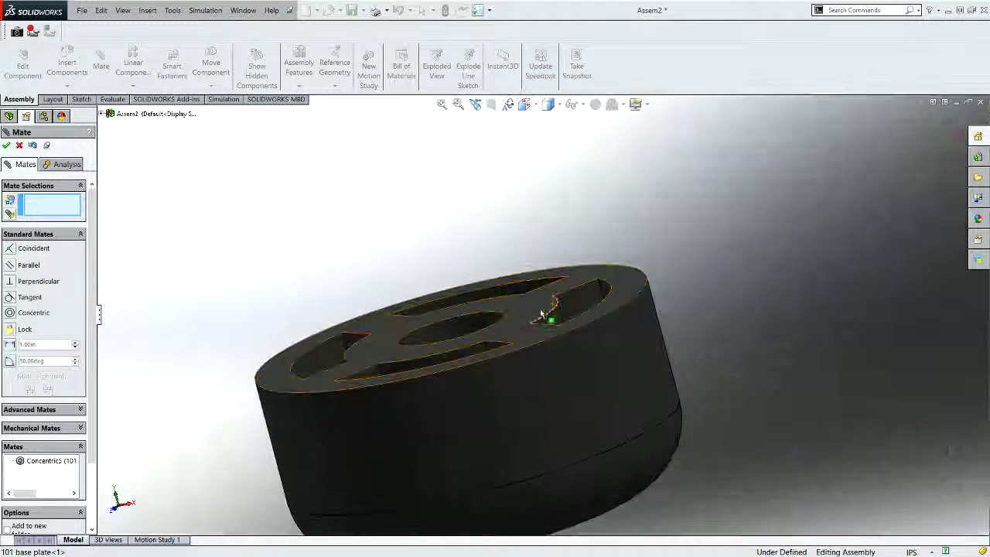
pyautogui.click(533, 312)
pyautogui.scroll(3, 696, 325)
pyautogui.scroll(-3, 681, 294)
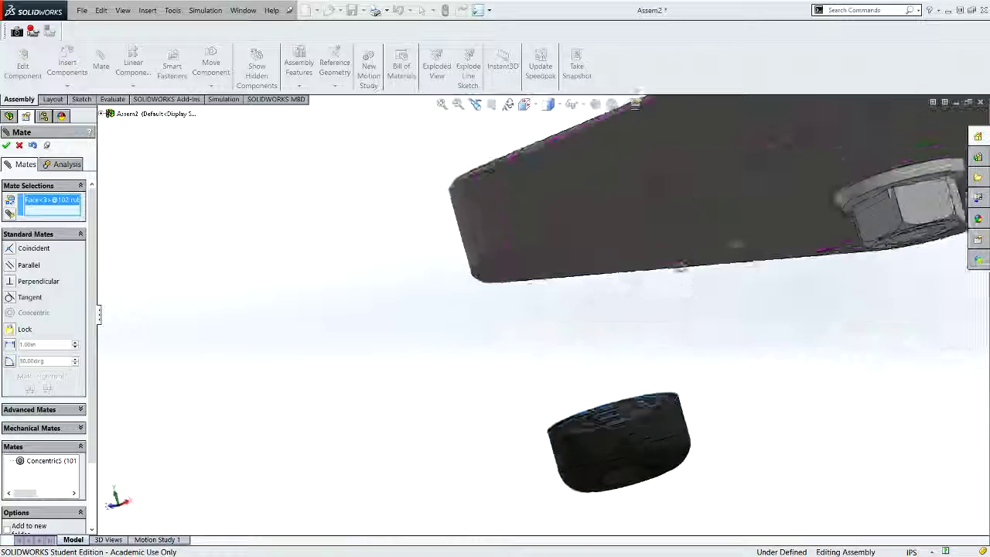
pyautogui.scroll(-2, 671, 251)
pyautogui.scroll(-2, 681, 286)
pyautogui.scroll(2, 660, 317)
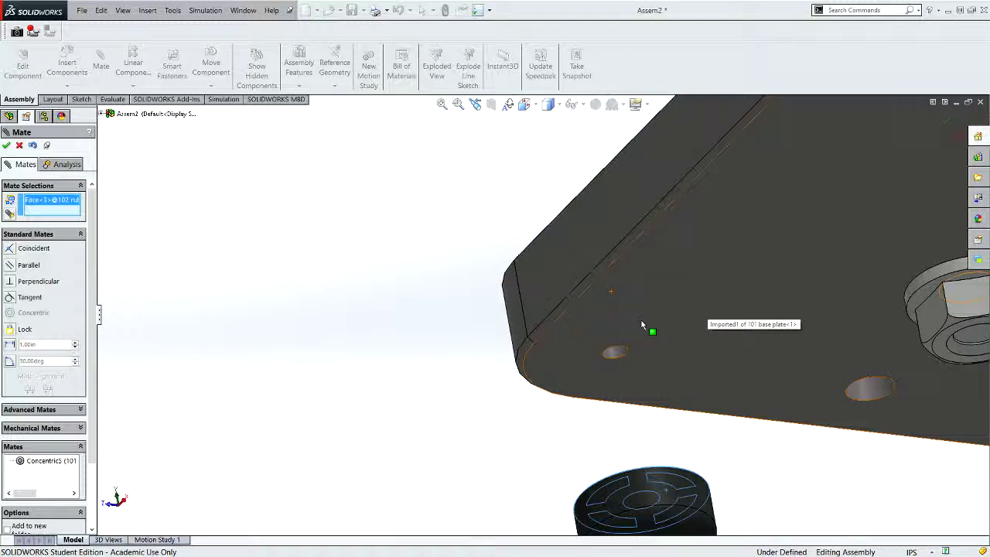
pyautogui.click(642, 318)
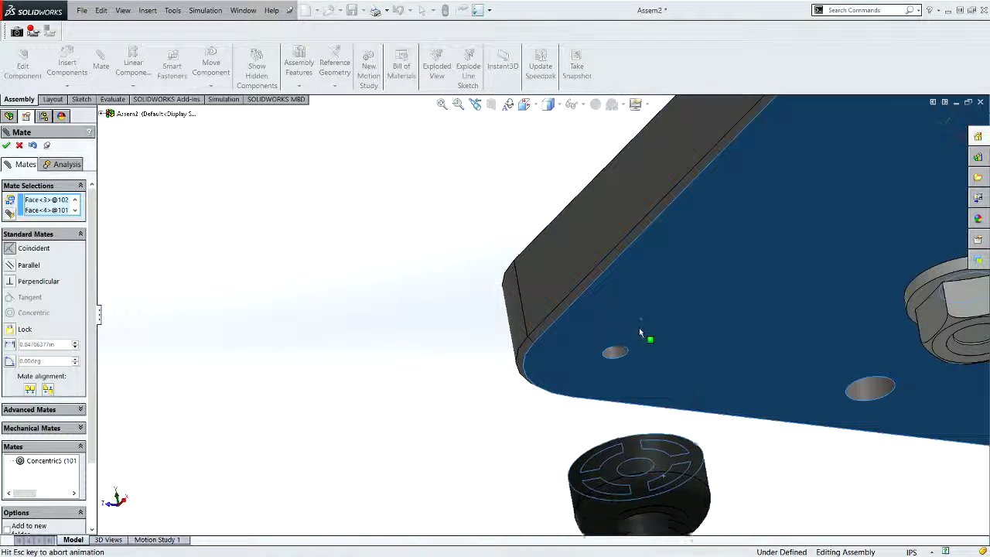
pyautogui.click(779, 388)
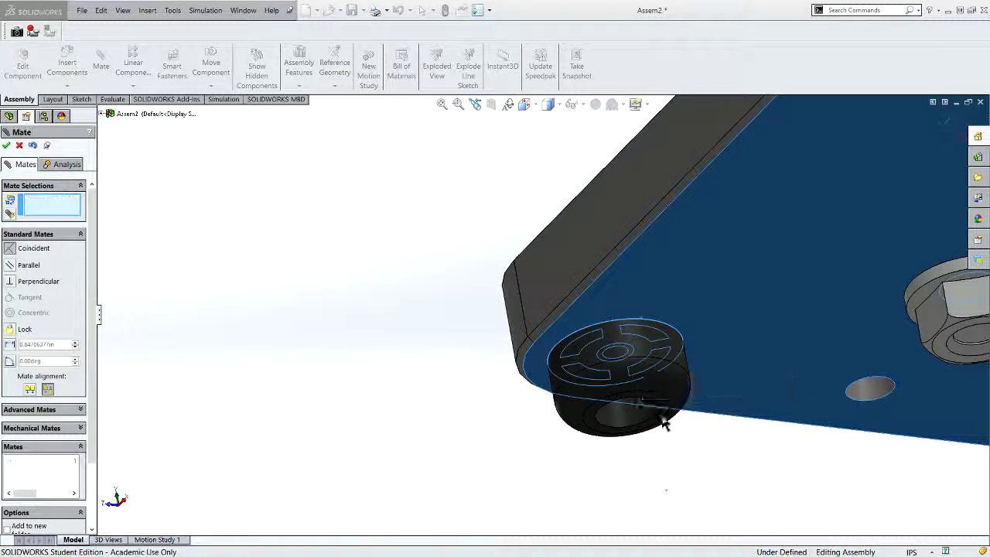
pyautogui.moveTo(435, 375); pyautogui.dragTo(387, 336, button='middle')
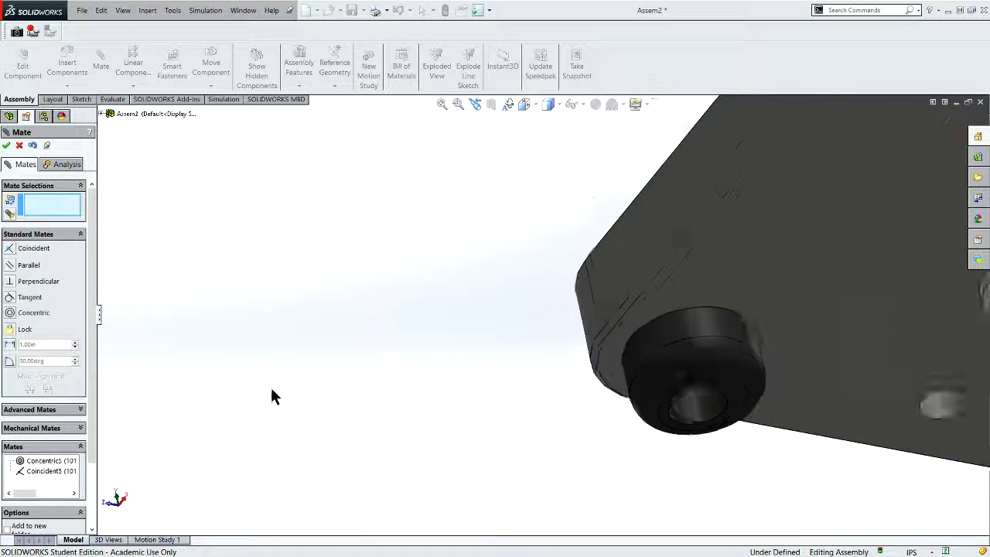
pyautogui.scroll(3, 269, 387)
# Make the screw concentric with the rubber foot's hole, with its direction flipped.
pyautogui.click(352, 413)
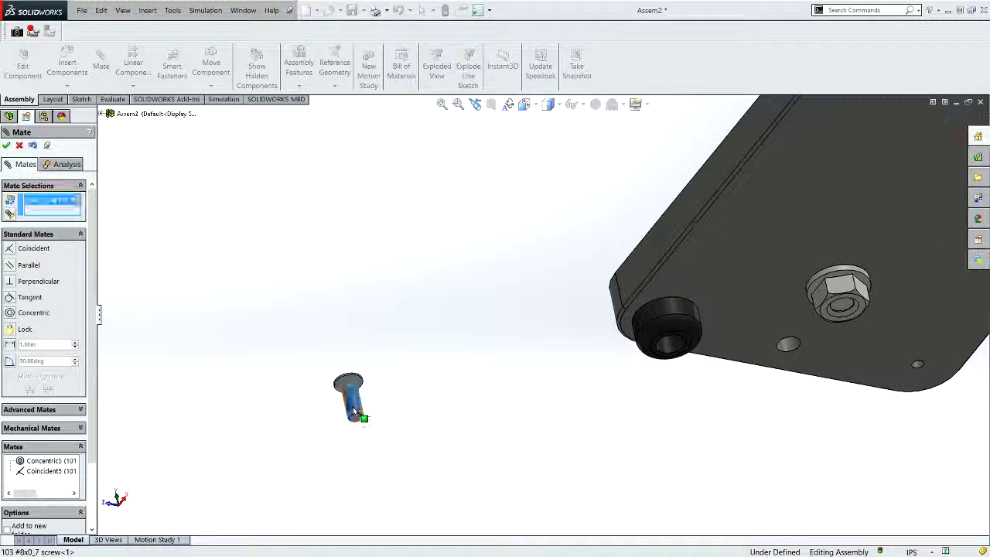
pyautogui.moveTo(352, 414); pyautogui.dragTo(571, 379, button='middle')
pyautogui.scroll(-3, 571, 380)
pyautogui.scroll(-3, 594, 328)
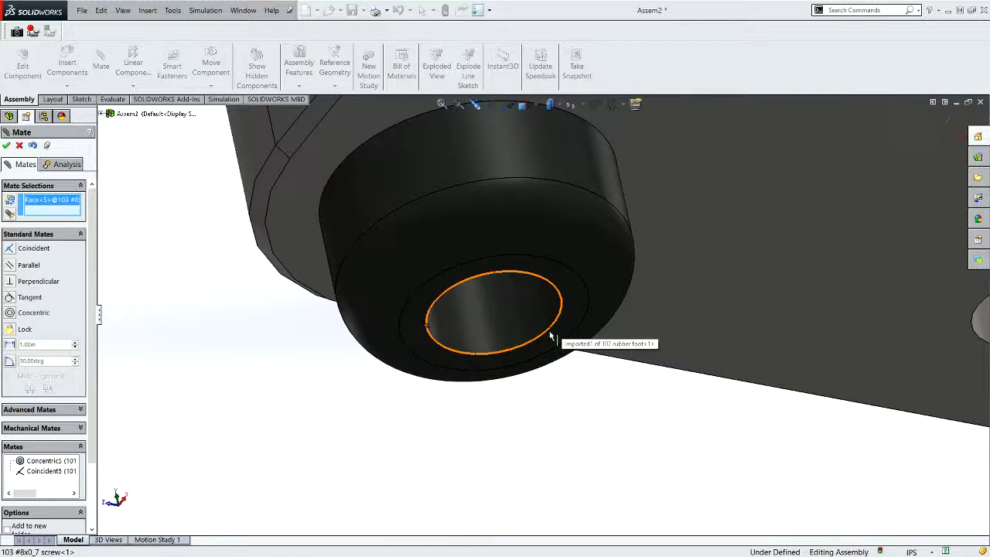
pyautogui.click(539, 332)
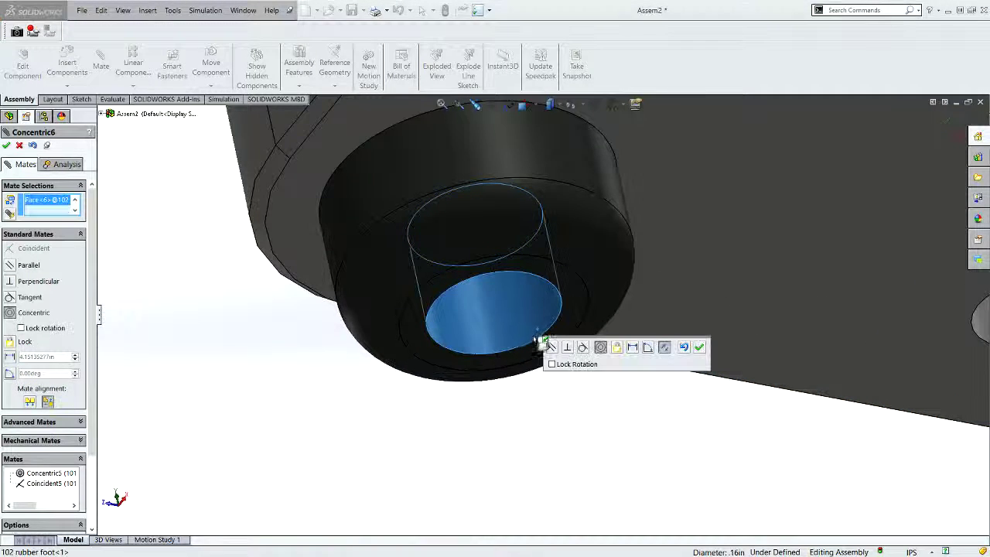
pyautogui.scroll(5, 316, 386)
pyautogui.scroll(3, 403, 376)
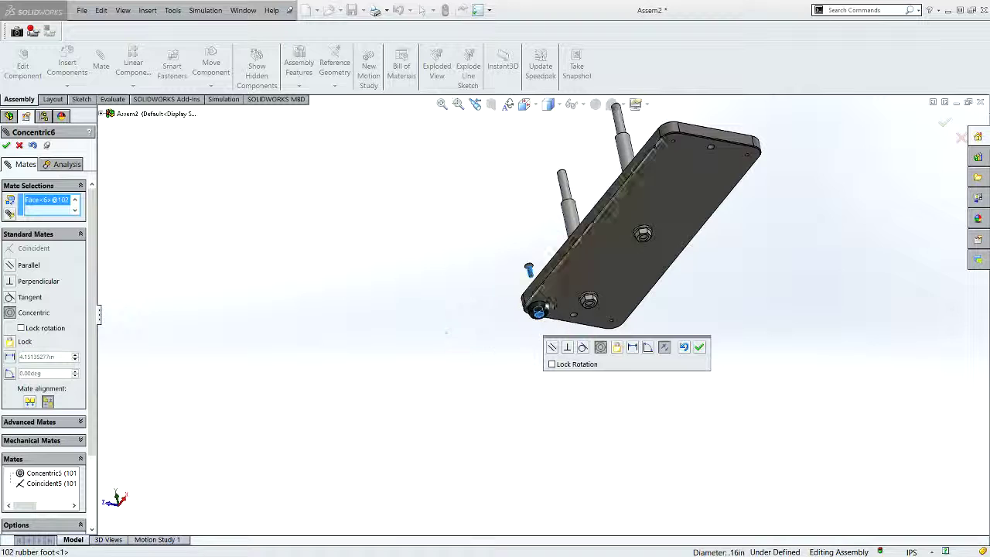
pyautogui.click(664, 348)
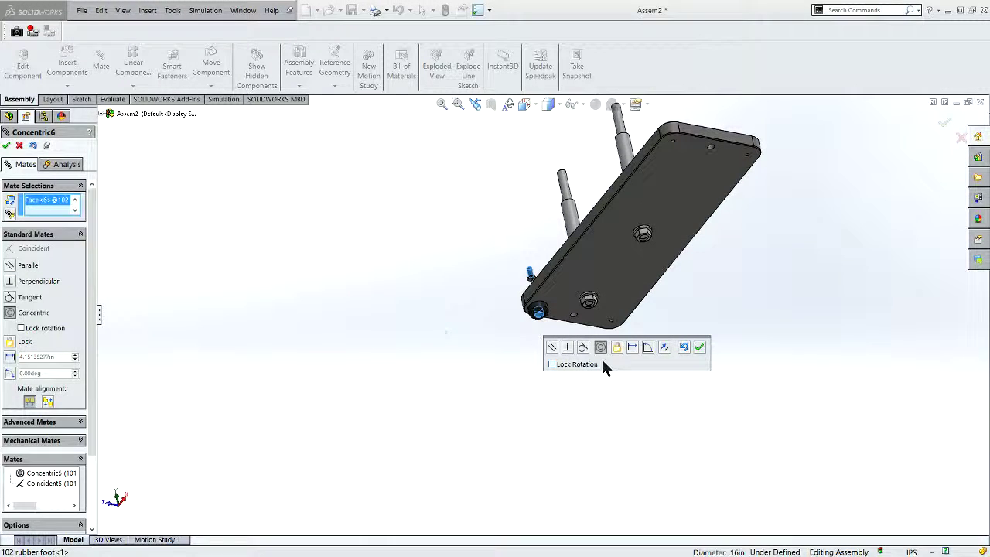
pyautogui.click(699, 348)
# Offset the screw head from the foot's recess with a 0.05 in distance mate.
pyautogui.scroll(-4, 508, 274)
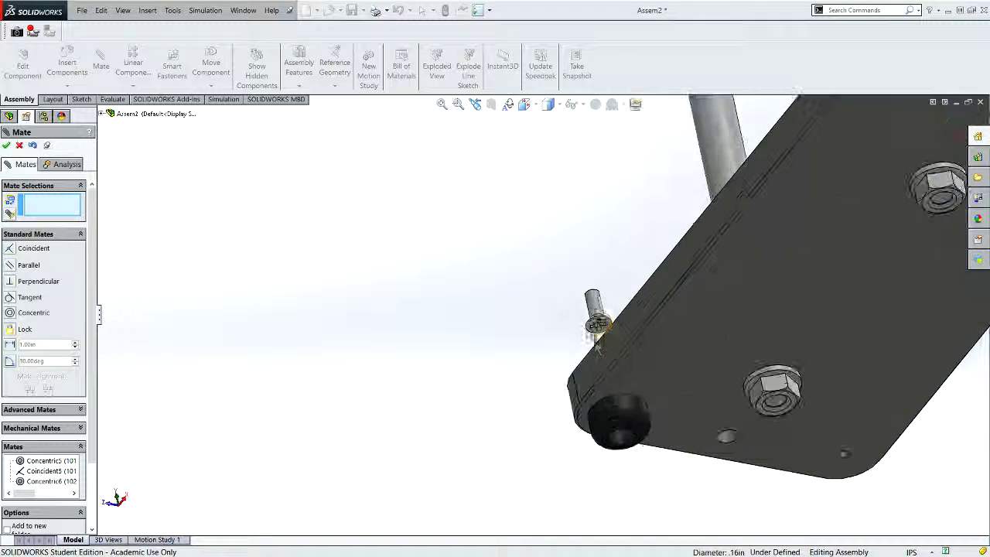
pyautogui.scroll(-3, 597, 334)
pyautogui.click(600, 328)
pyautogui.scroll(3, 621, 443)
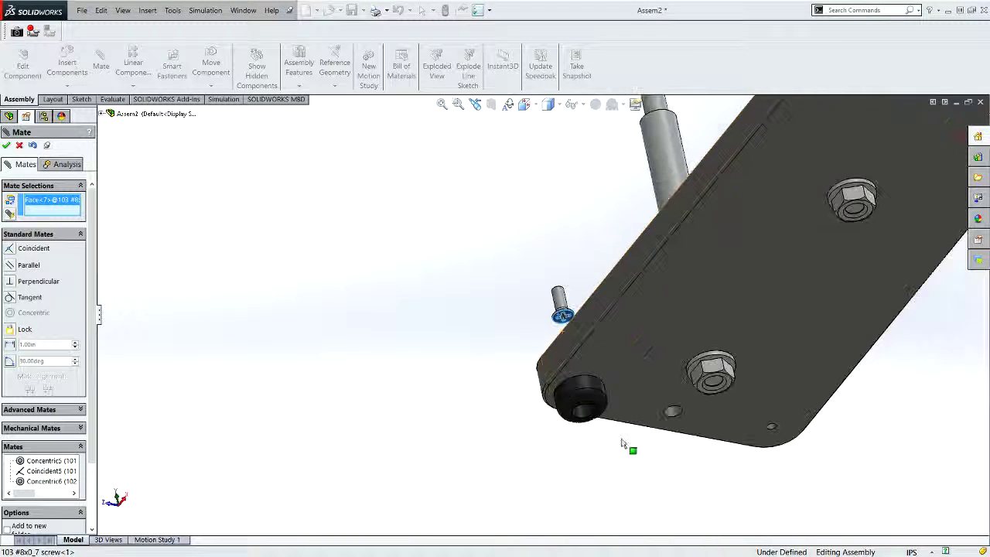
pyautogui.scroll(-2, 603, 425)
pyautogui.scroll(-2, 585, 409)
pyautogui.scroll(-2, 552, 379)
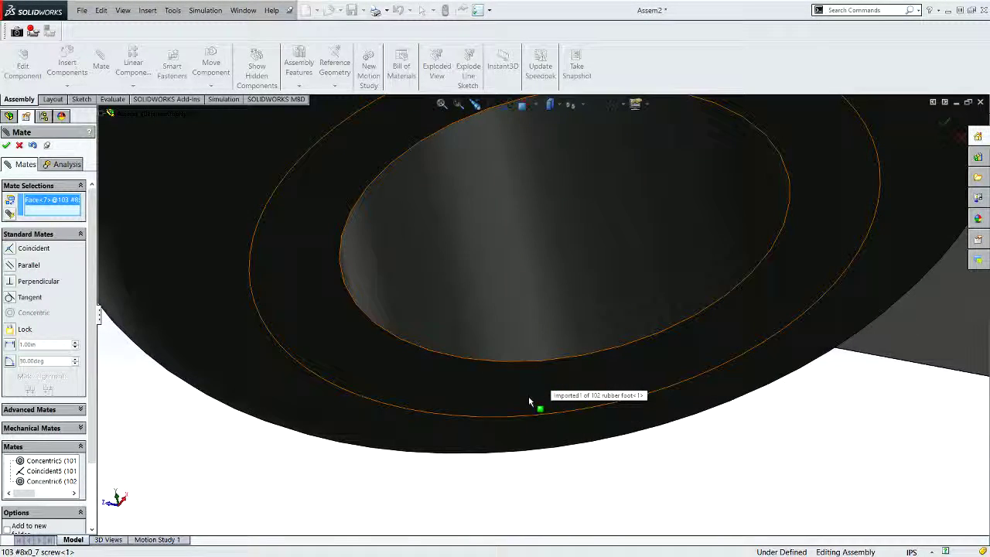
pyautogui.click(529, 398)
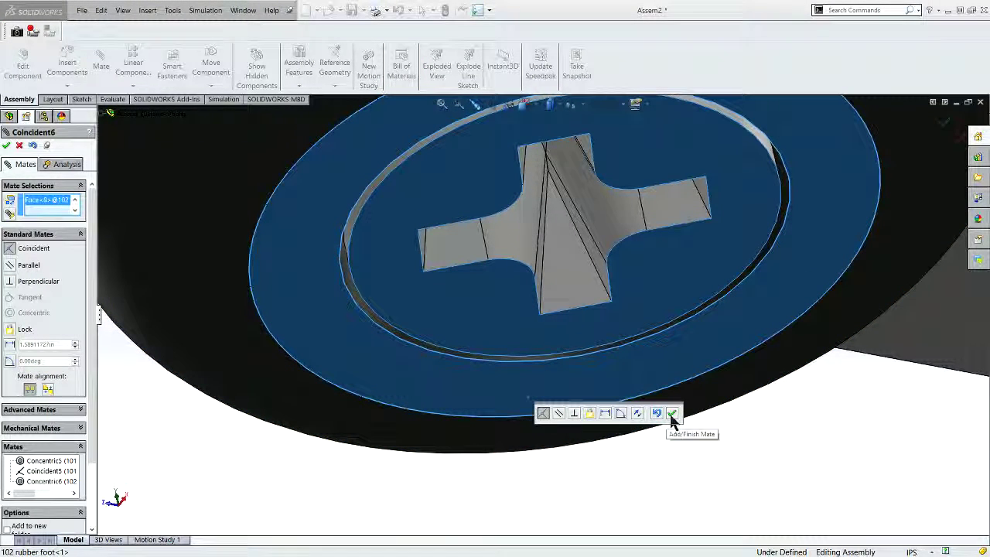
pyautogui.click(11, 345)
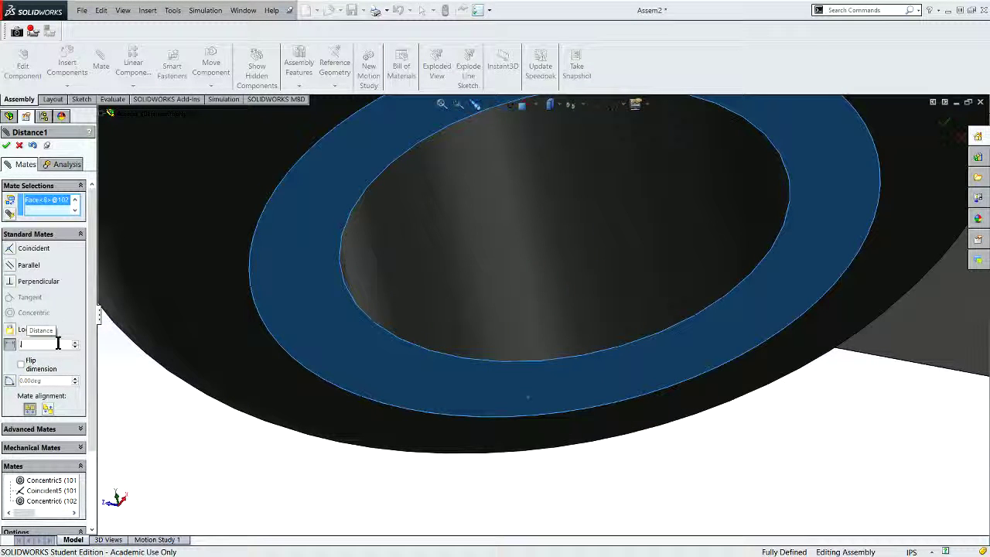
pyautogui.write('5')
pyautogui.press('Return')
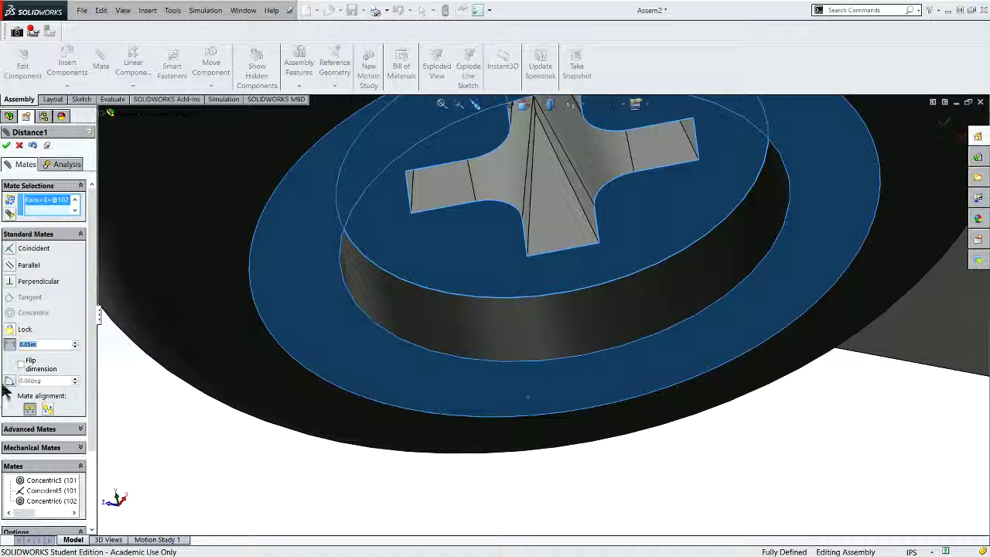
pyautogui.click(6, 145)
# Zoom around to inspect the fully defined assembly and close the Mate tool.
pyautogui.scroll(3, 353, 327)
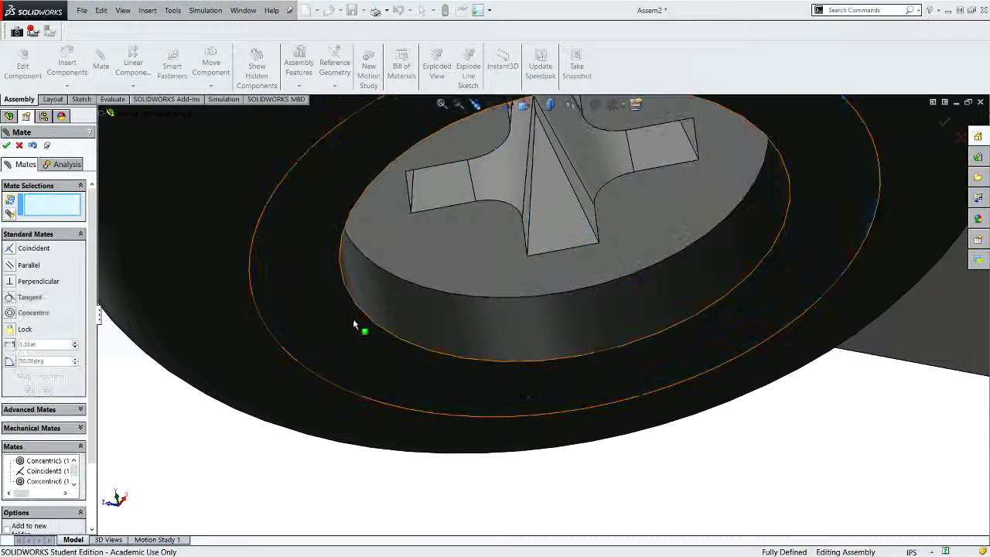
pyautogui.scroll(5, 436, 328)
pyautogui.scroll(3, 557, 309)
pyautogui.scroll(1, 560, 312)
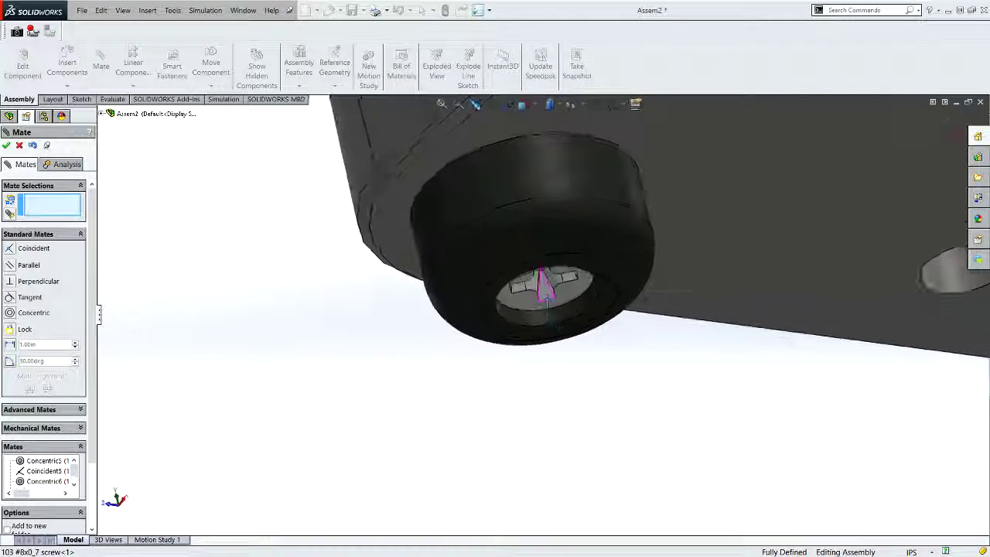
pyautogui.scroll(3, 572, 305)
pyautogui.scroll(5, 587, 294)
pyautogui.scroll(2, 598, 290)
pyautogui.scroll(-2, 584, 298)
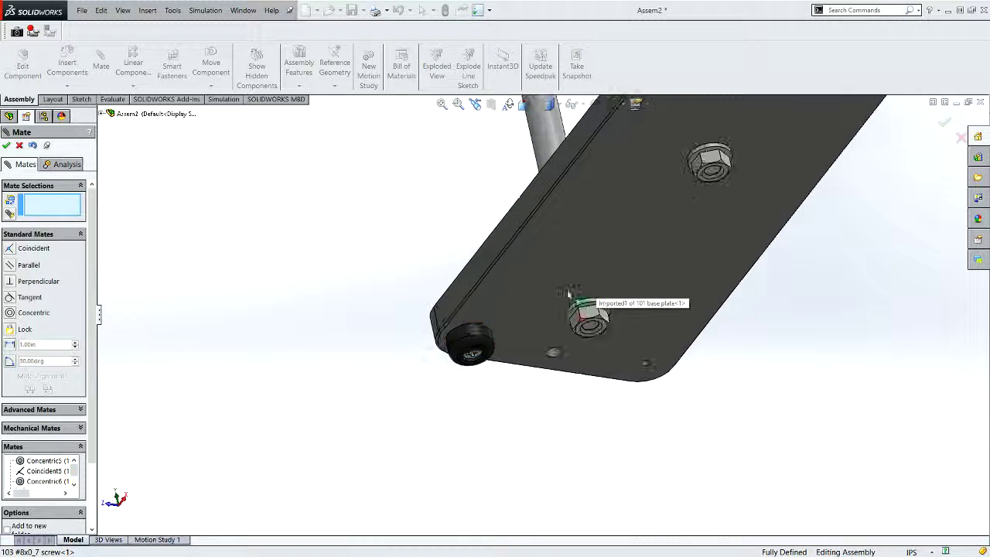
pyautogui.scroll(-2, 475, 348)
pyautogui.scroll(-3, 480, 344)
pyautogui.scroll(-2, 484, 343)
pyautogui.scroll(3, 484, 343)
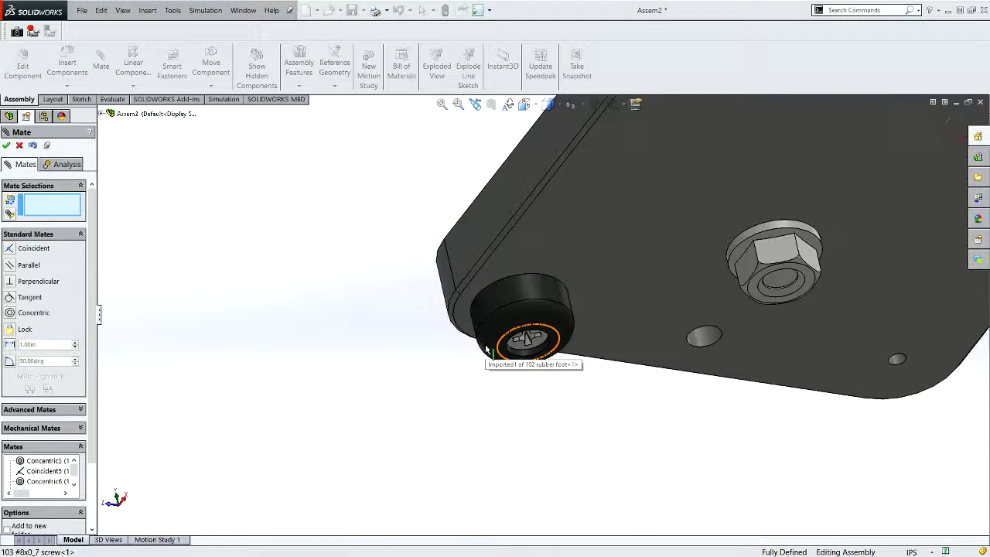
pyautogui.scroll(1, 500, 349)
pyautogui.scroll(1, 464, 344)
pyautogui.scroll(-2, 331, 343)
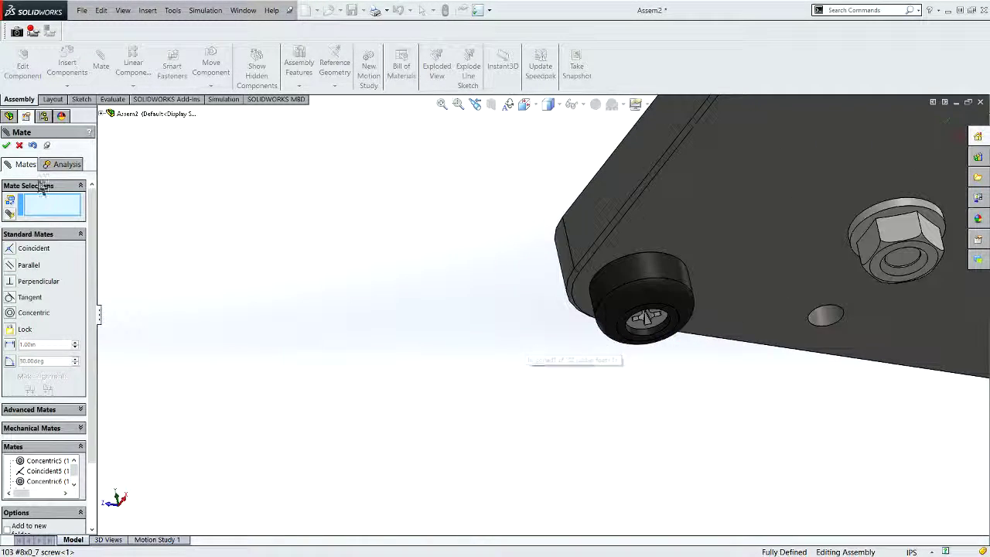
pyautogui.click(6, 145)
# Select the rubber foot and screw together and bring up the screw's component menu.
pyautogui.scroll(3, 539, 368)
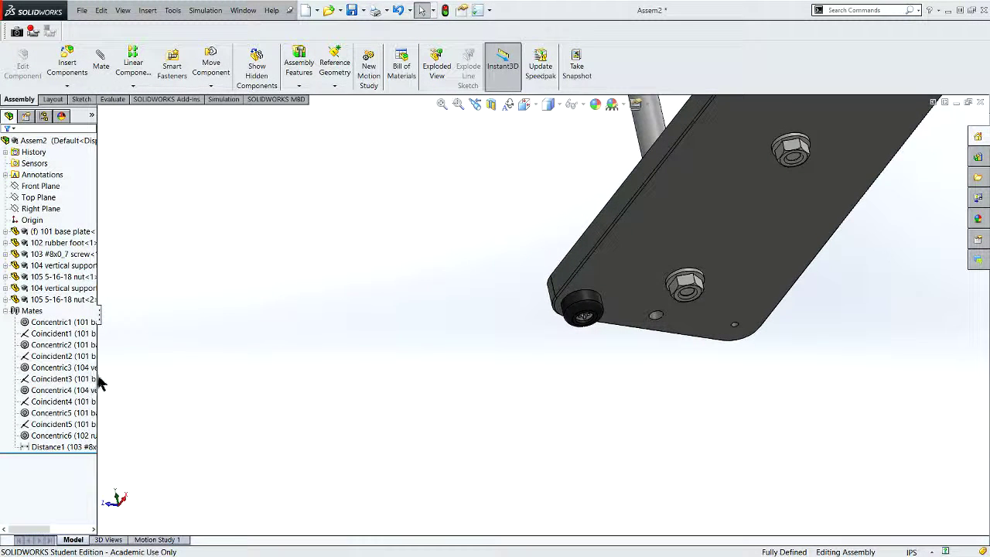
pyautogui.click(5, 310)
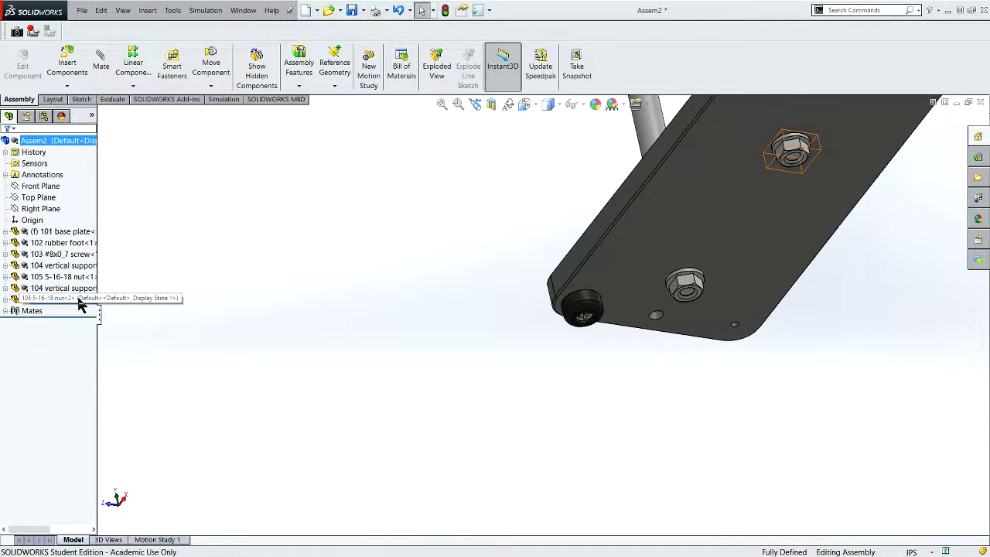
pyautogui.click(590, 301)
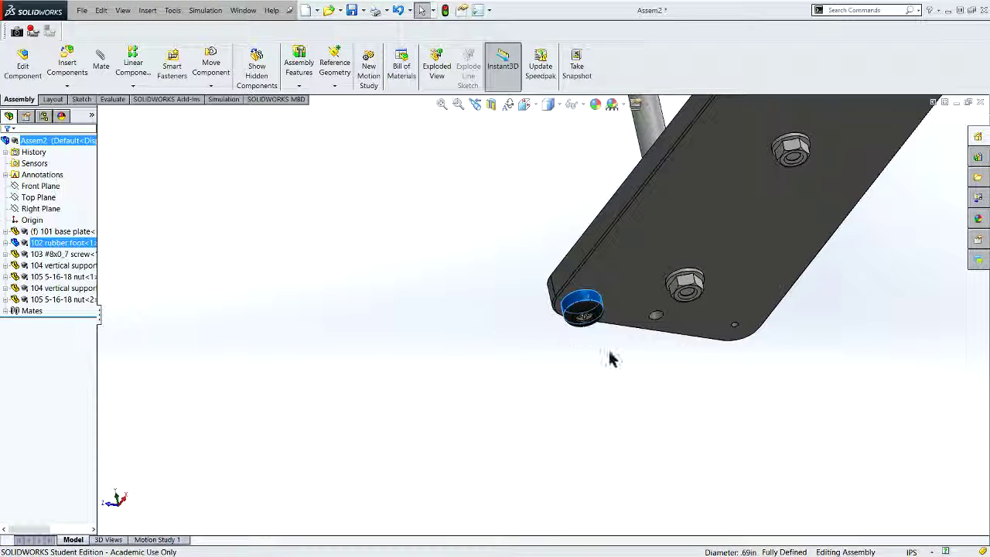
pyautogui.keyDown('ctrl'); pyautogui.click(54, 257); pyautogui.keyUp('ctrl')
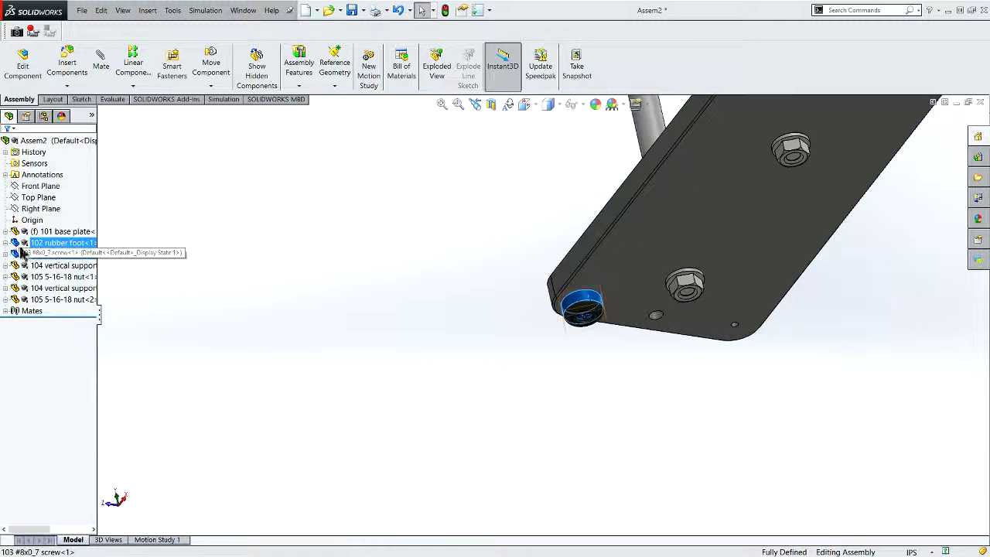
pyautogui.keyDown('ctrl'); pyautogui.click(58, 256); pyautogui.keyUp('ctrl')
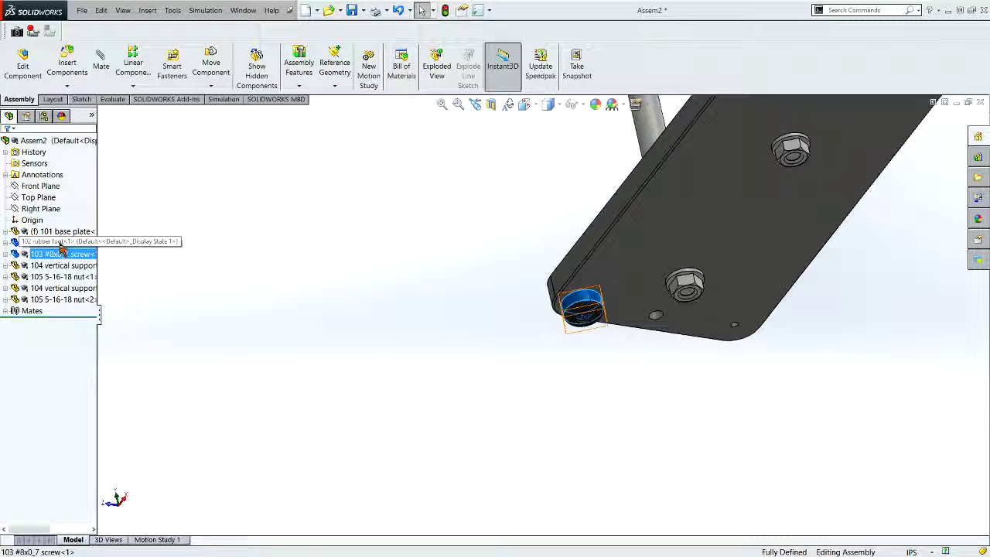
pyautogui.rightClick(62, 244)
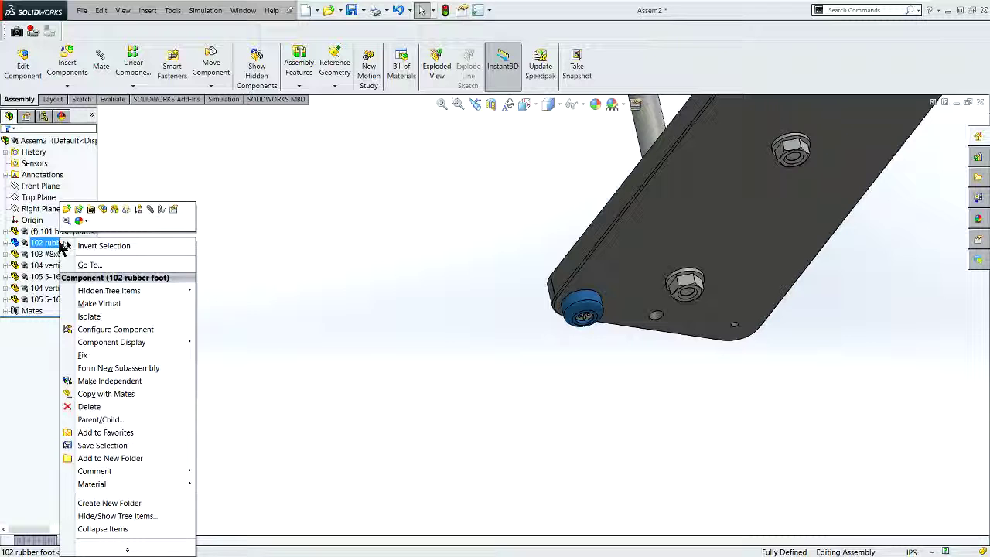
pyautogui.rightClick(51, 257)
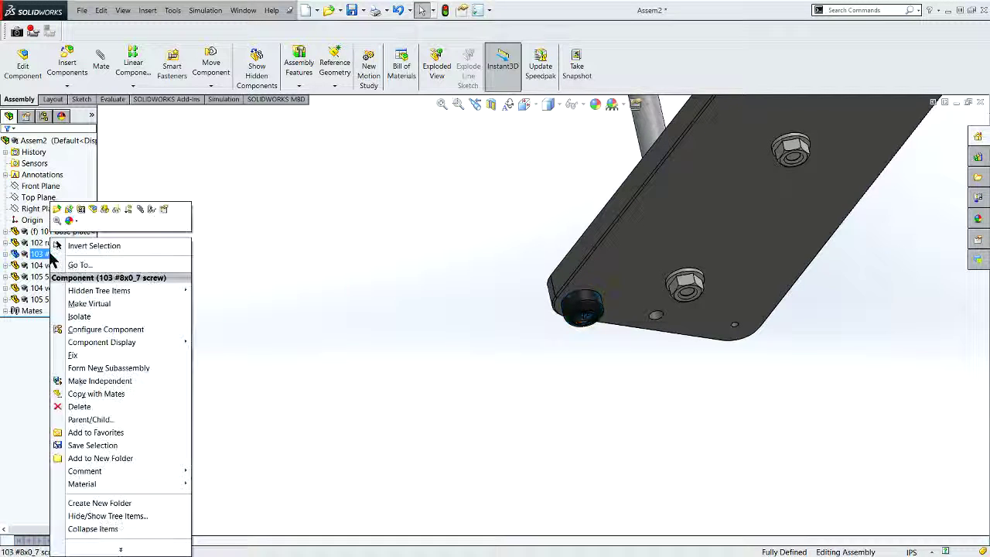
pyautogui.rightClick(39, 243)
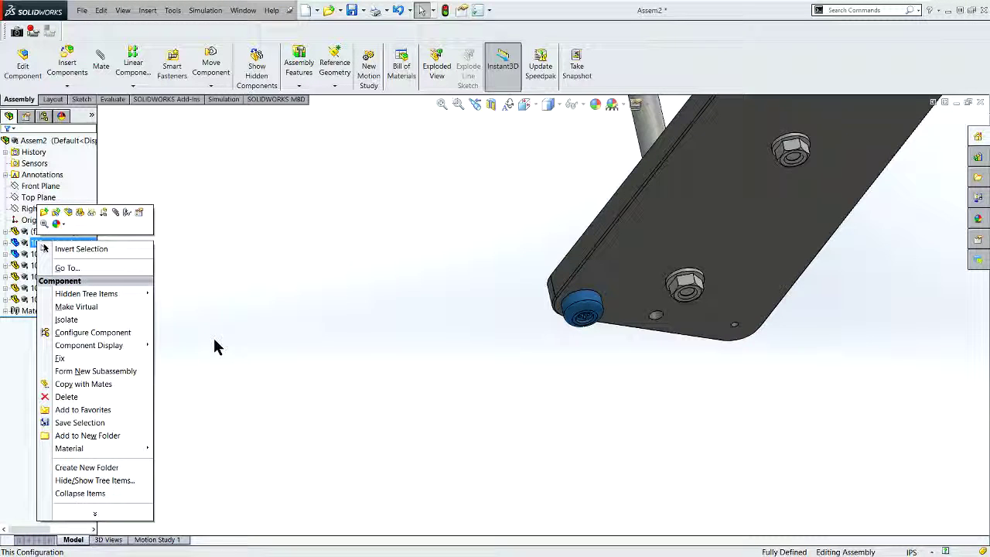
pyautogui.click(95, 514)
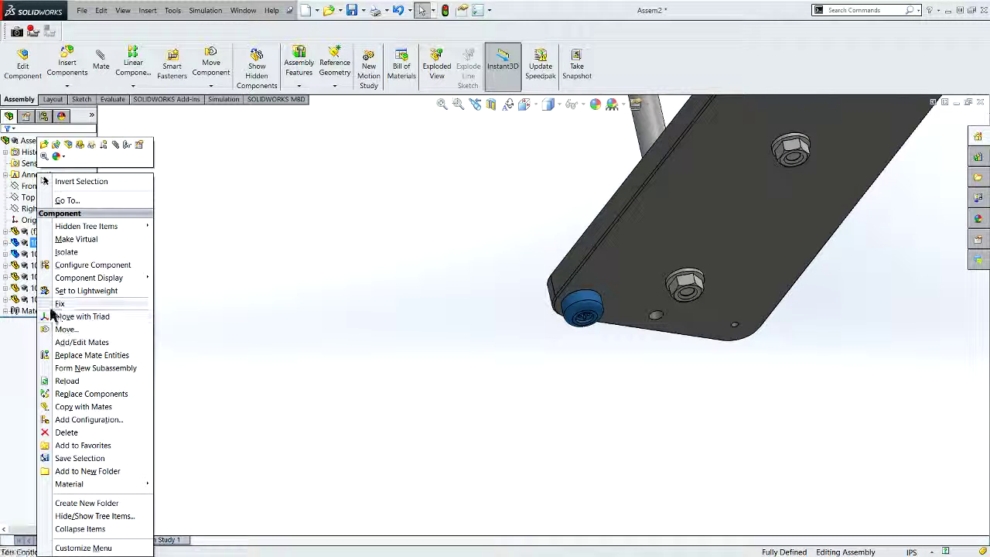
pyautogui.click(24, 252)
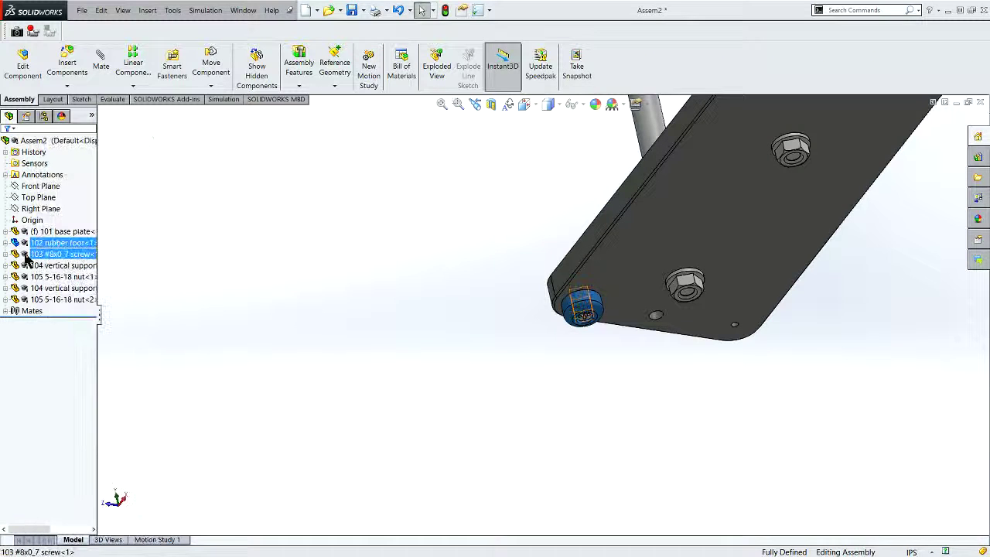
pyautogui.rightClick(24, 247)
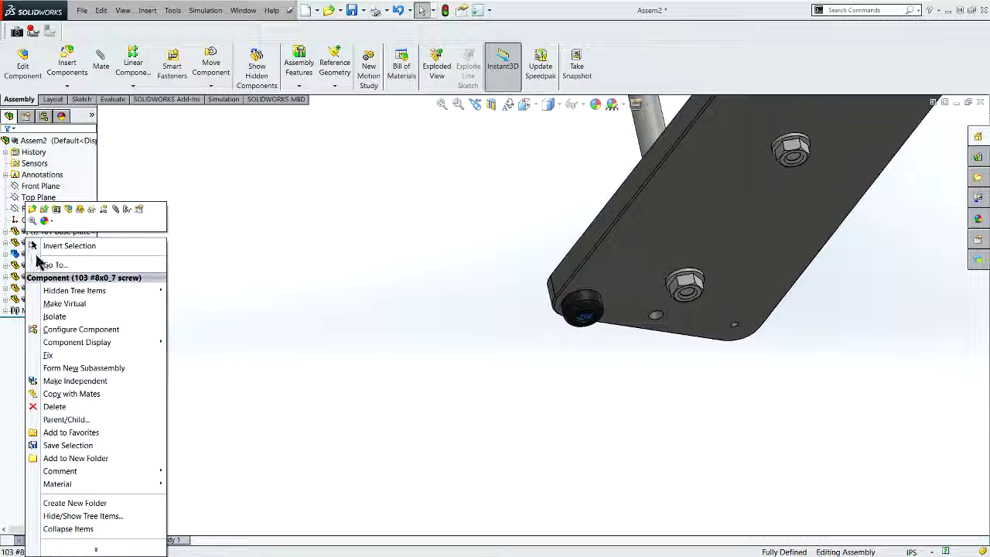
# Start Copy with Mates on the screw, add 102 rubber foot, and advance to new references.
pyautogui.click(85, 394)
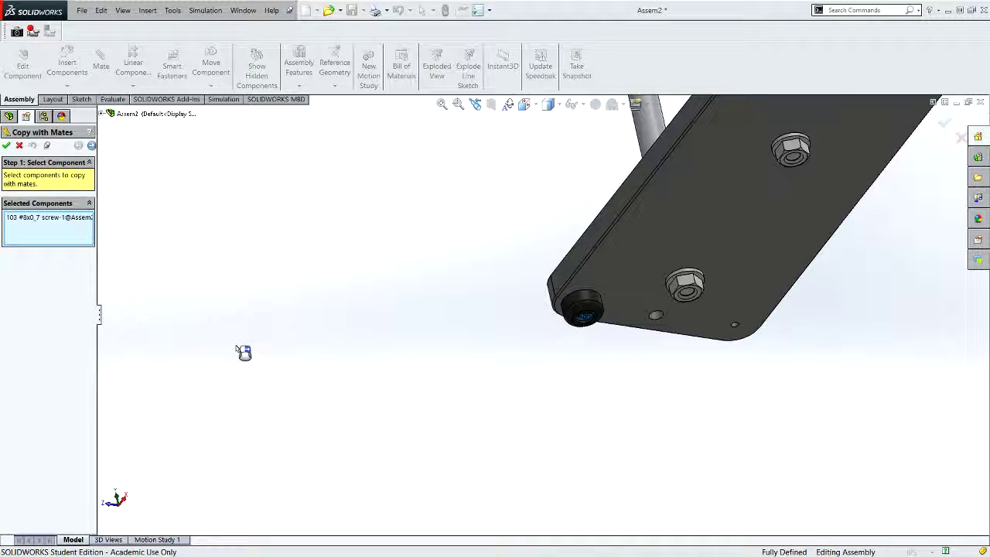
pyautogui.click(101, 113)
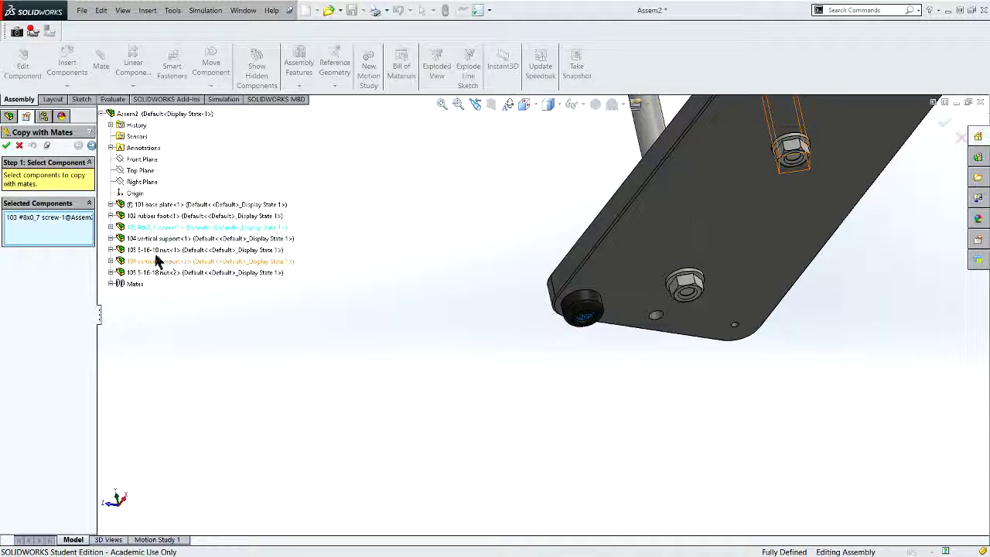
pyautogui.click(158, 216)
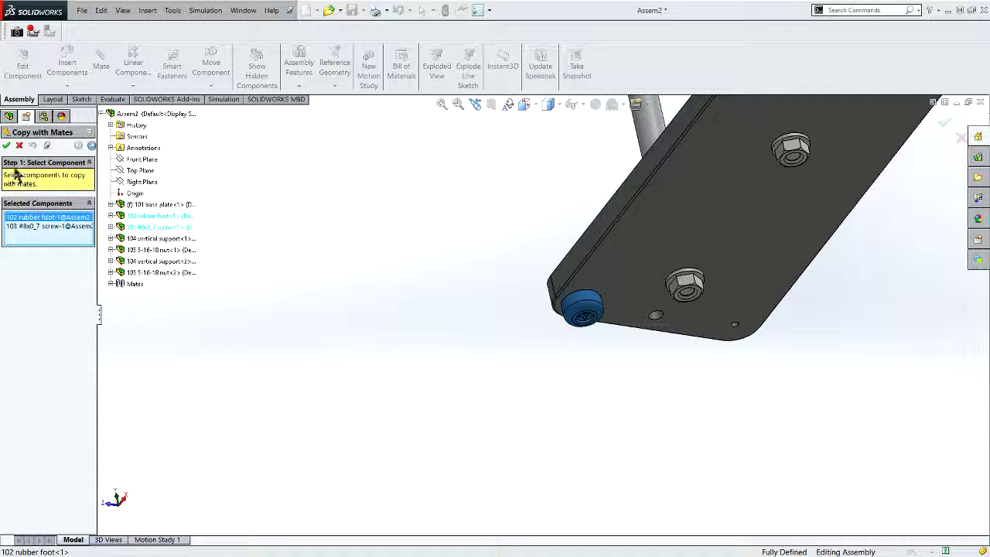
pyautogui.click(90, 147)
pyautogui.click(91, 147)
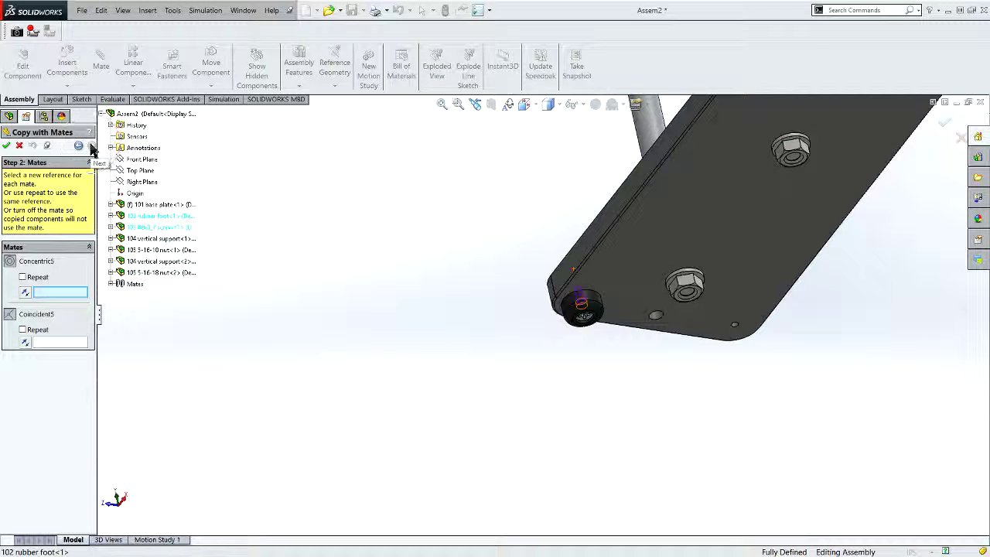
# Place the copied foot and screw using the neighbouring corner hole and the plate underside.
pyautogui.scroll(-2, 564, 321)
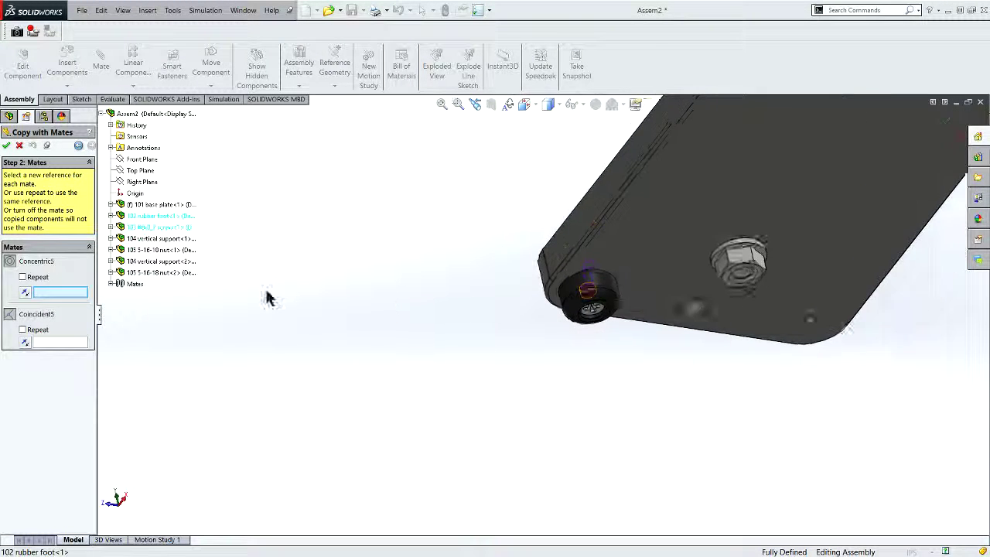
pyautogui.moveTo(416, 307)
pyautogui.mouseDown(button='middle')
pyautogui.moveTo(552, 316)
pyautogui.moveTo(653, 272)
pyautogui.moveTo(587, 286)
pyautogui.mouseUp(button='middle')
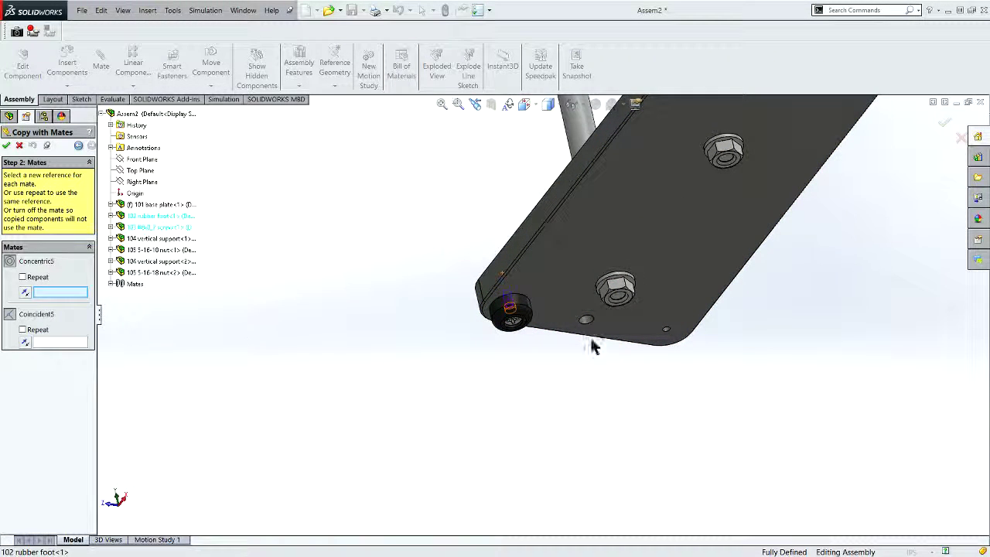
pyautogui.scroll(-2, 650, 346)
pyautogui.scroll(-2, 654, 343)
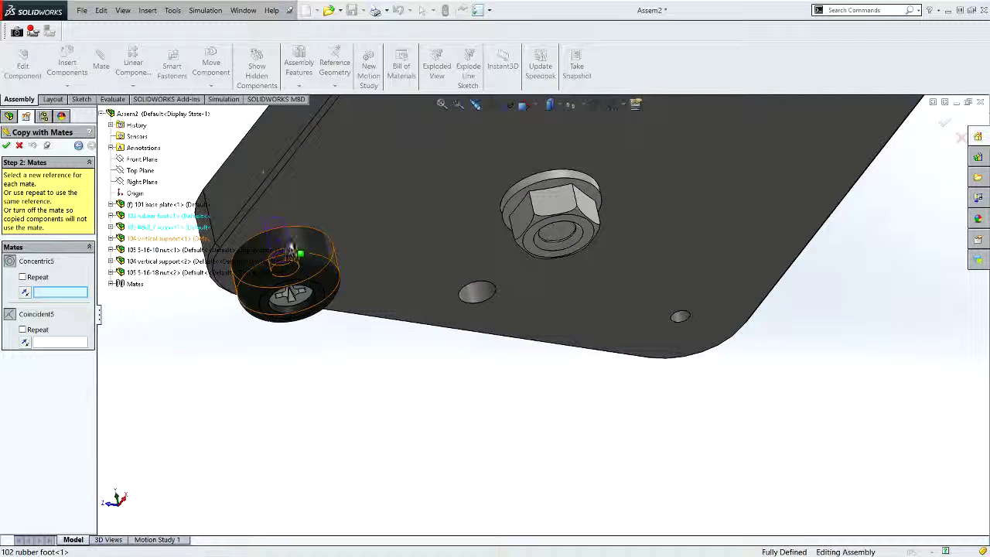
pyautogui.click(684, 324)
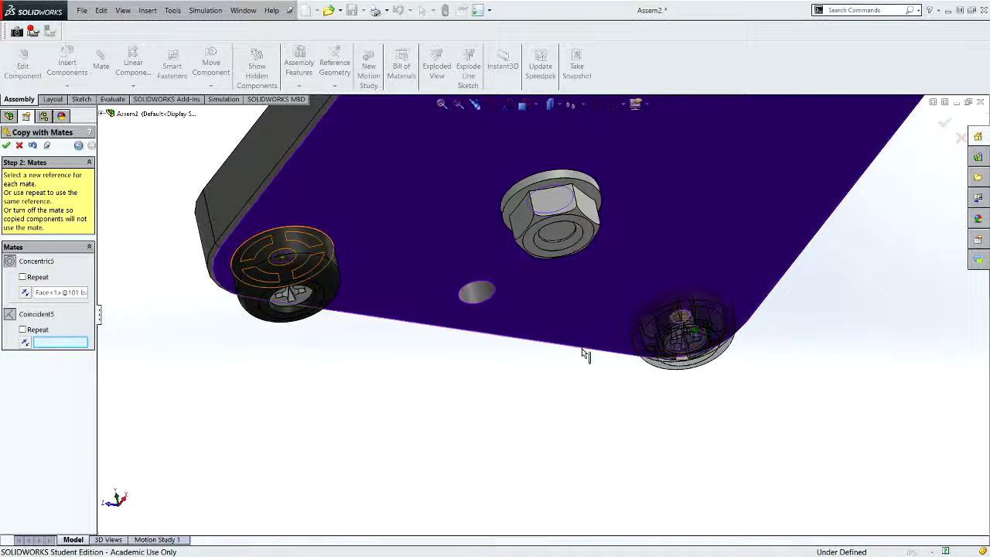
pyautogui.click(55, 342)
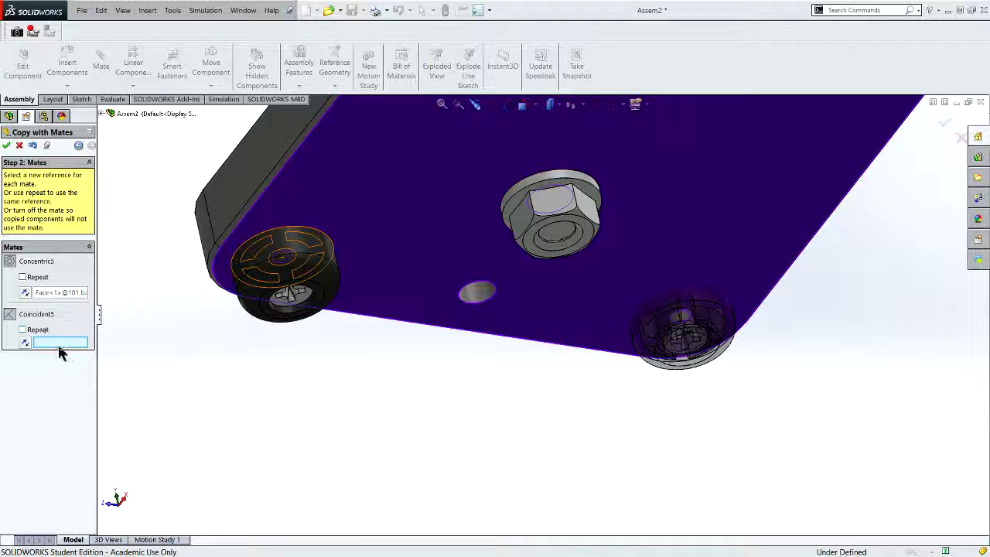
pyautogui.click(436, 257)
pyautogui.moveTo(404, 319); pyautogui.dragTo(539, 314, button='middle')
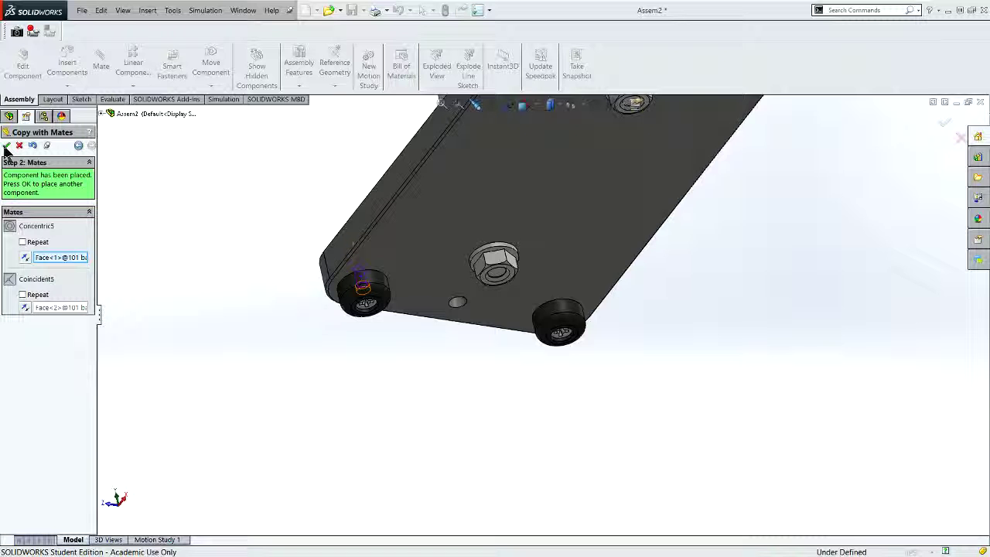
pyautogui.click(7, 145)
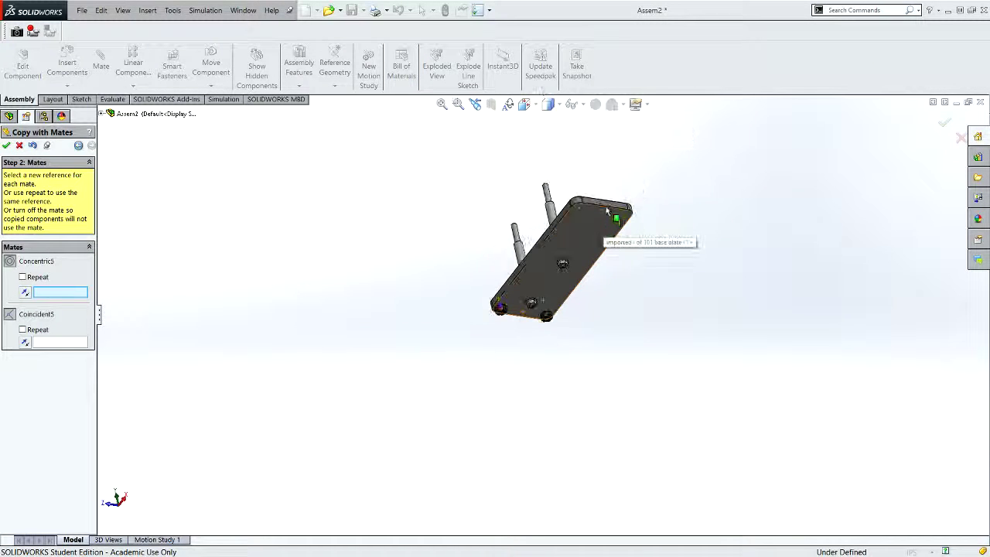
# Choose the remaining corner hole as the concentric reference for the next copy.
pyautogui.scroll(-3, 607, 211)
pyautogui.scroll(-3, 607, 211)
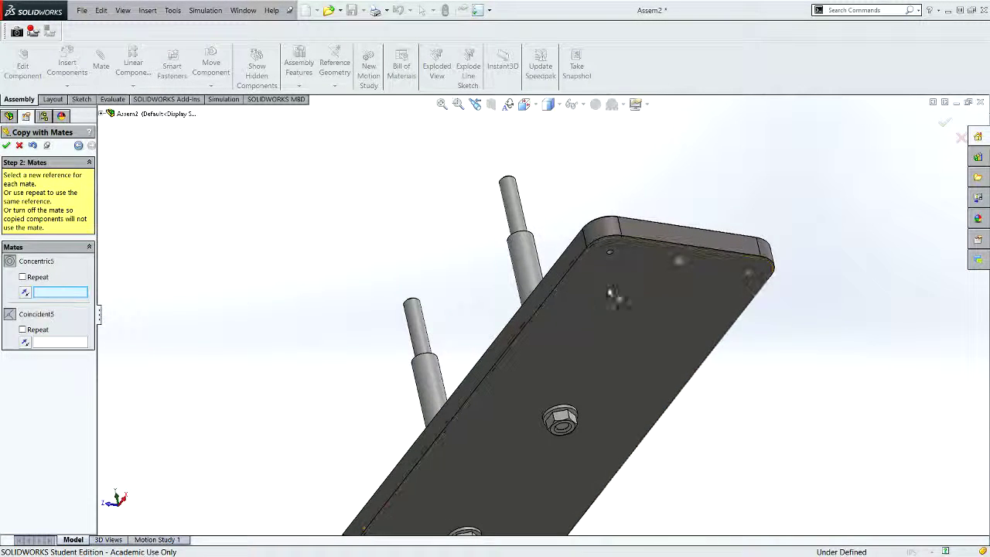
pyautogui.scroll(-2, 592, 267)
pyautogui.scroll(-2, 584, 275)
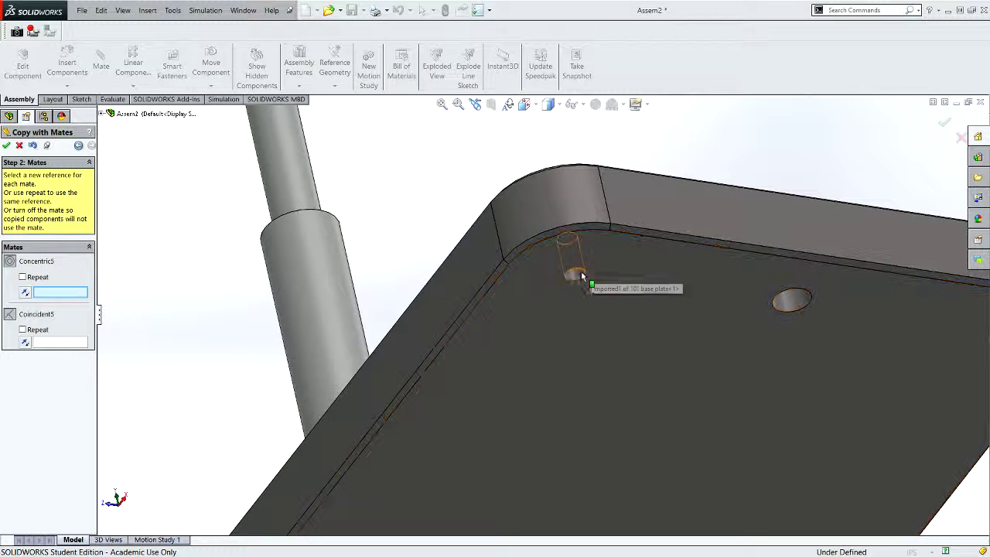
pyautogui.click(578, 275)
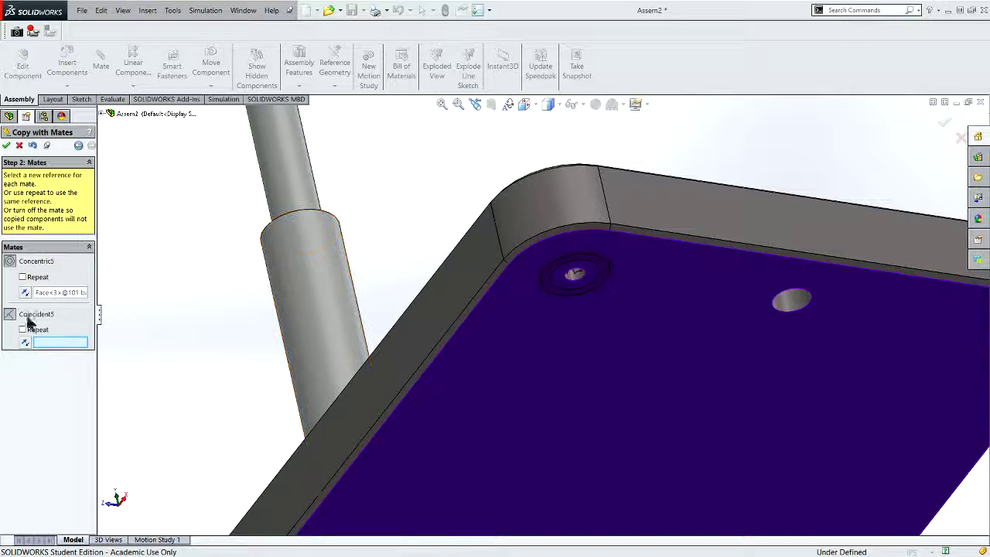
pyautogui.rightClick(49, 293)
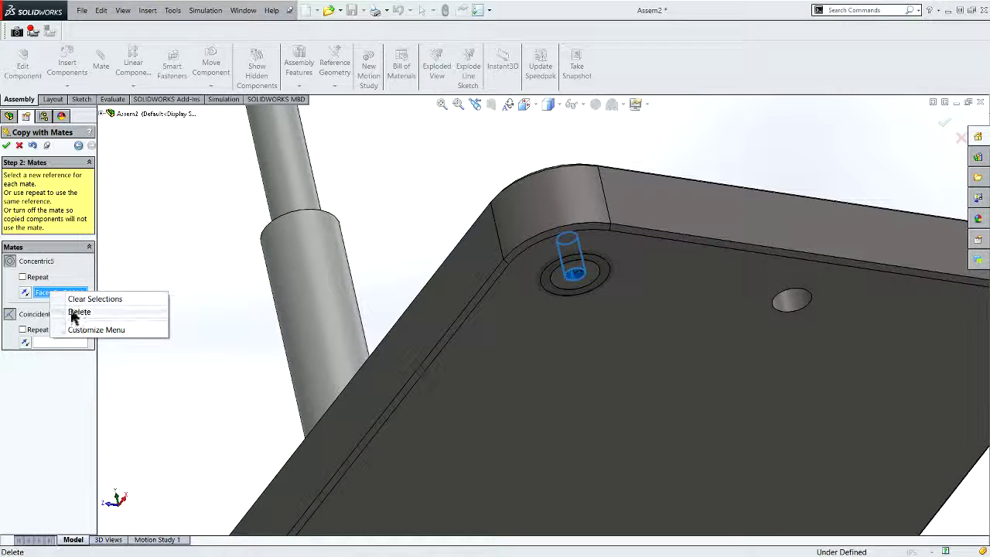
pyautogui.click(73, 313)
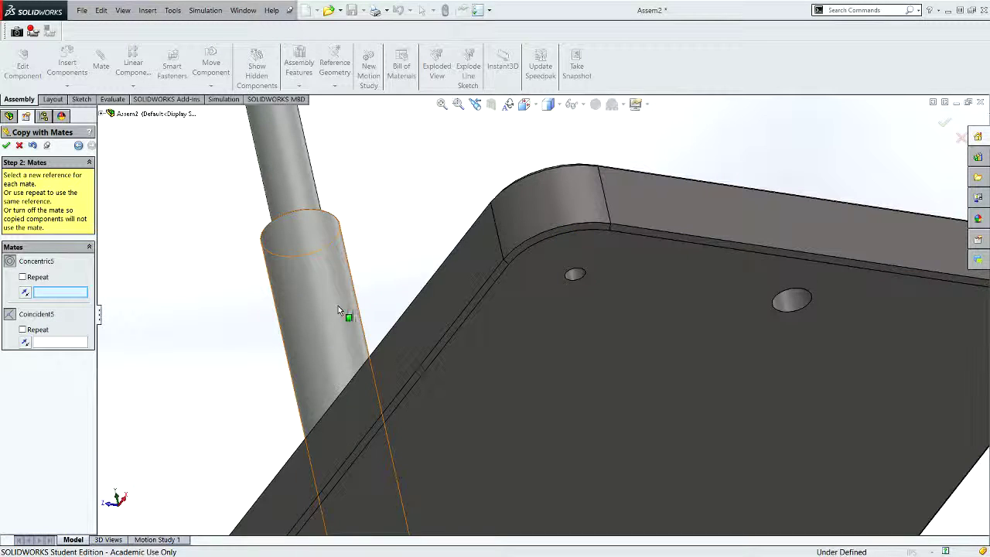
pyautogui.click(579, 275)
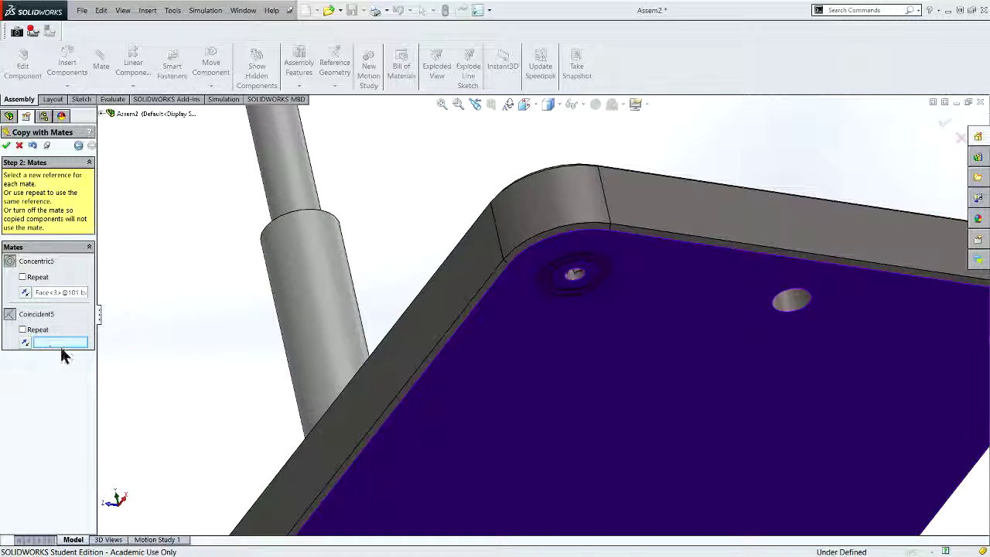
# Set the plate face and hole references, accept the copy, and close Copy with Mates.
pyautogui.click(492, 421)
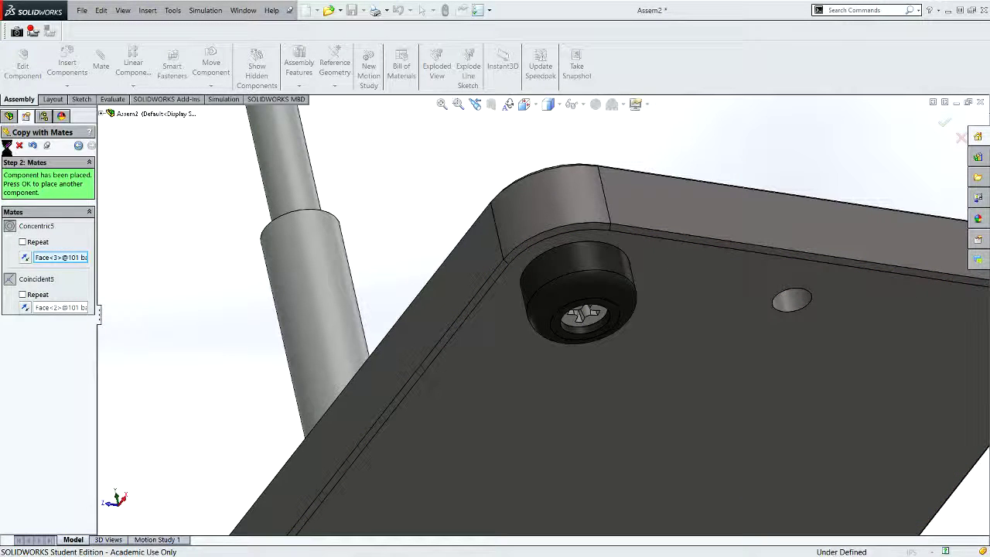
pyautogui.moveTo(758, 343); pyautogui.dragTo(762, 338, button='middle')
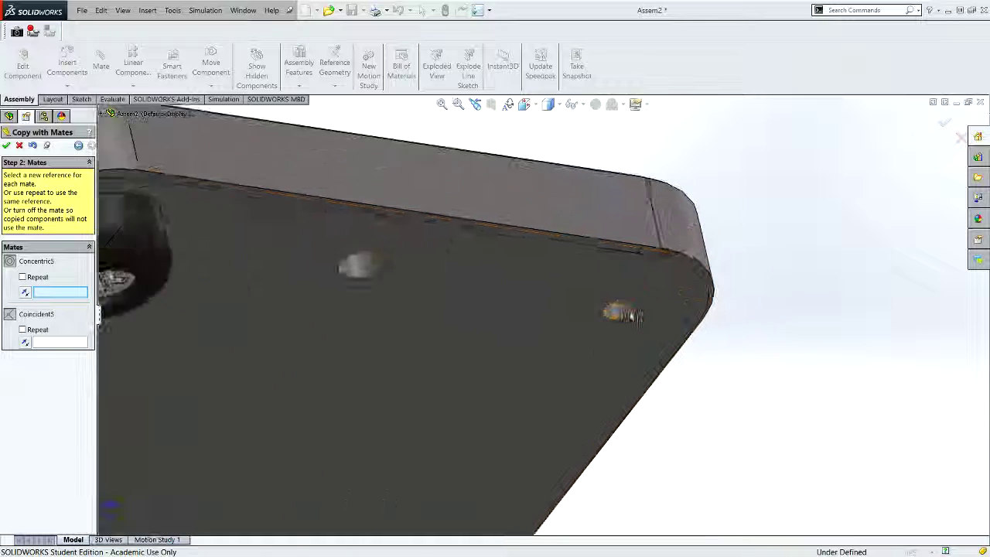
pyautogui.click(591, 317)
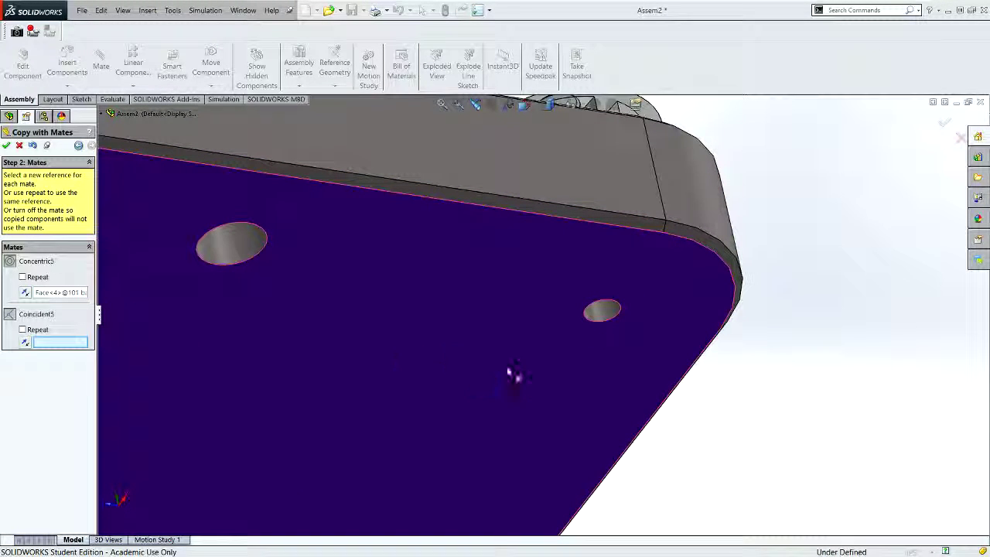
pyautogui.click(580, 394)
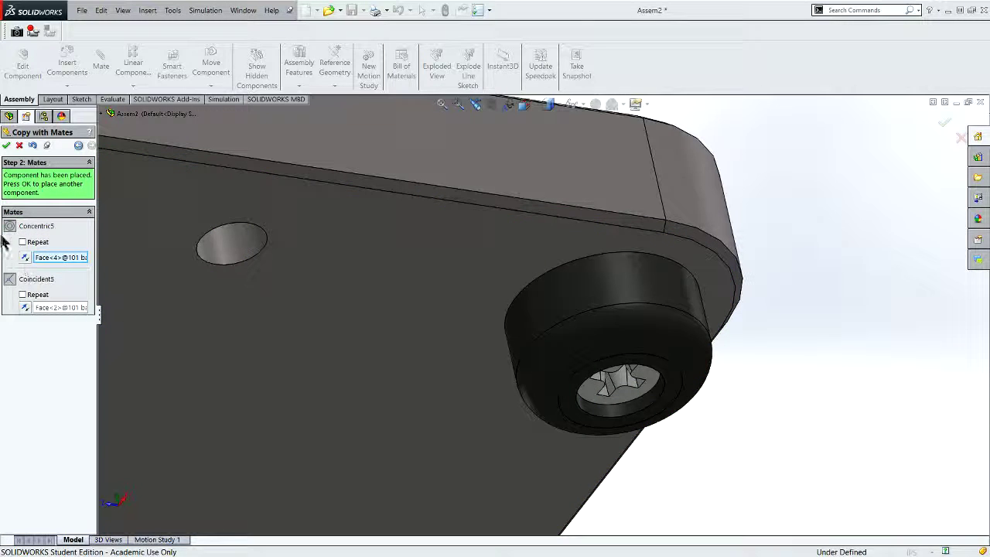
pyautogui.click(6, 147)
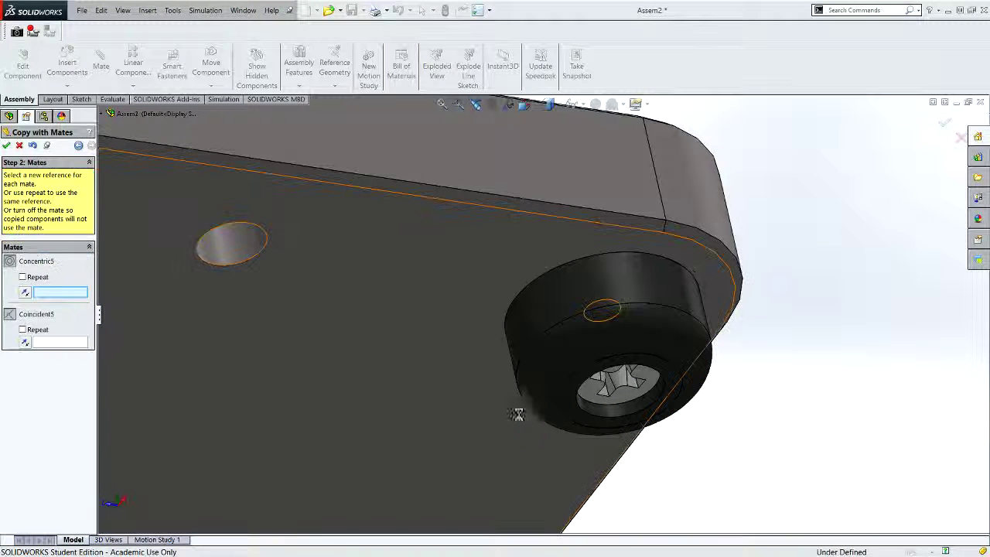
pyautogui.click(7, 146)
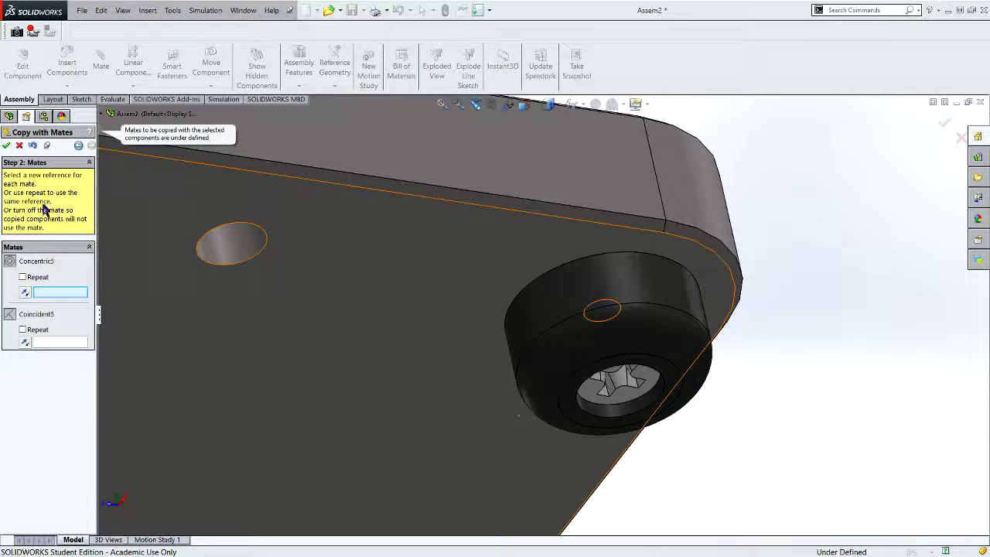
pyautogui.click(19, 146)
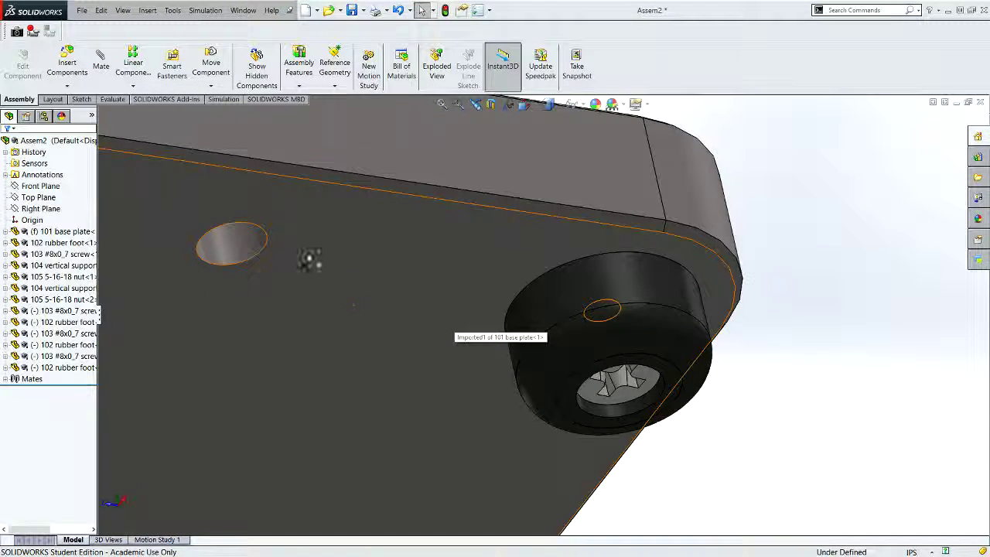
# Orbit the base plate to show both supports and expand the assembly's Mates folder.
pyautogui.scroll(5, 654, 378)
pyautogui.scroll(2, 617, 347)
pyautogui.scroll(2, 520, 433)
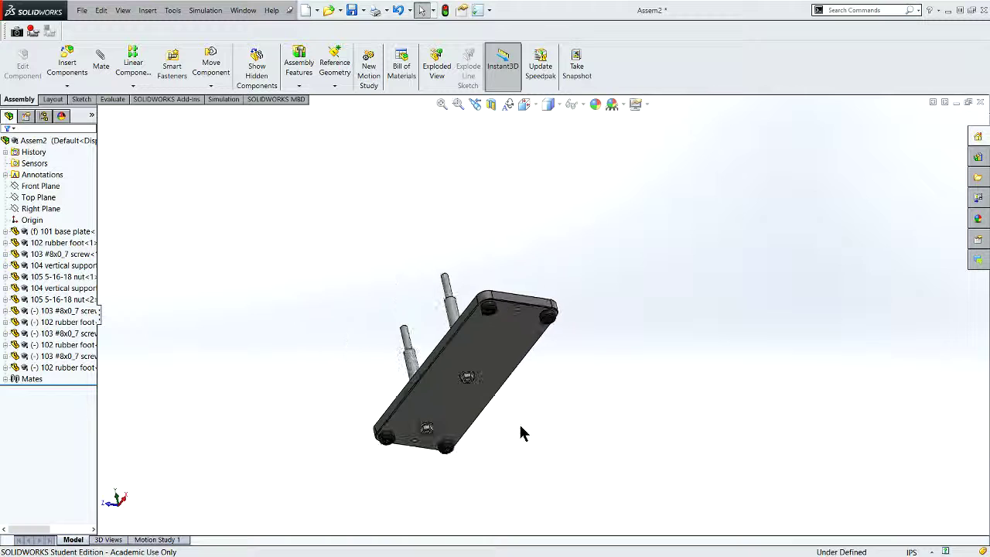
pyautogui.scroll(-3, 520, 433)
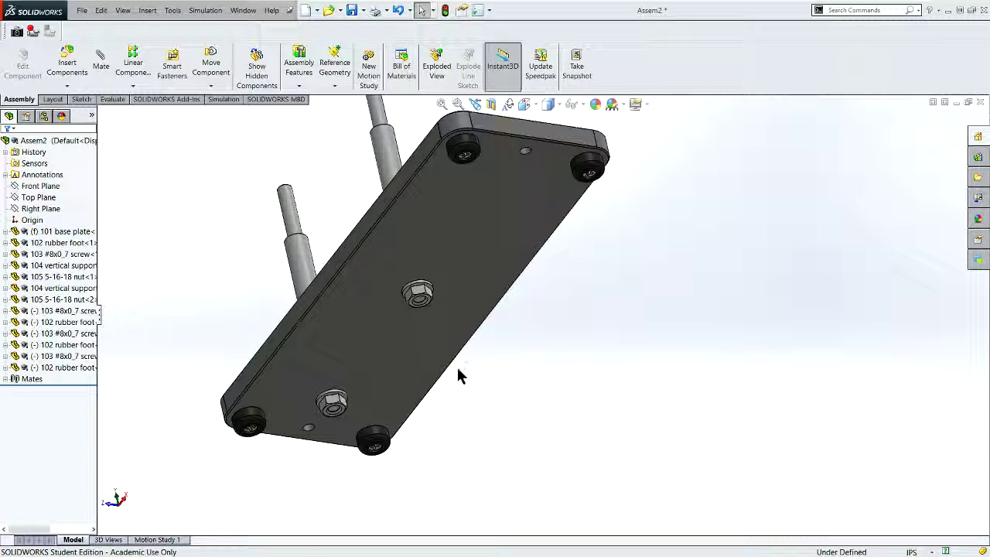
pyautogui.scroll(-3, 458, 375)
pyautogui.scroll(3, 470, 343)
pyautogui.moveTo(515, 376); pyautogui.dragTo(541, 368, button='middle')
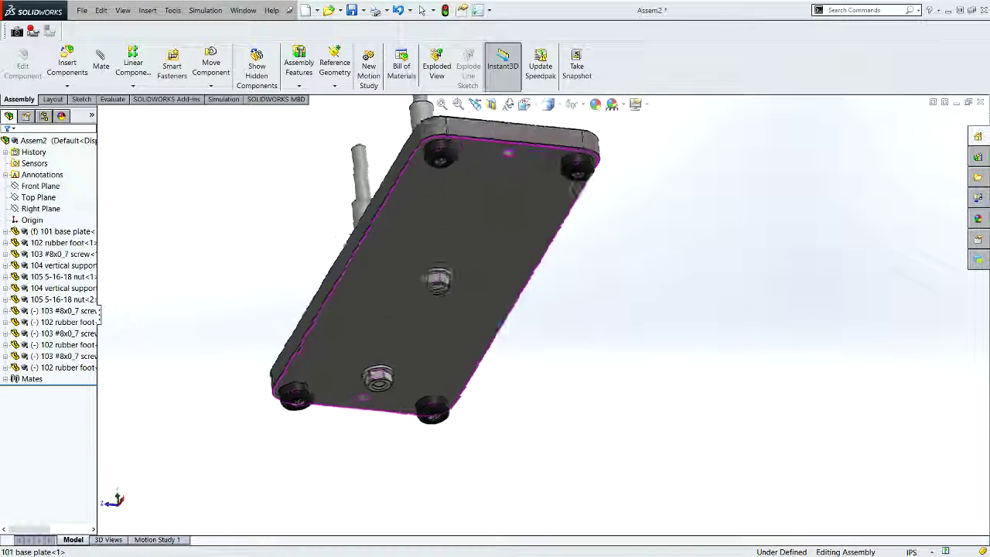
pyautogui.moveTo(433, 282); pyautogui.dragTo(255, 353, button='middle')
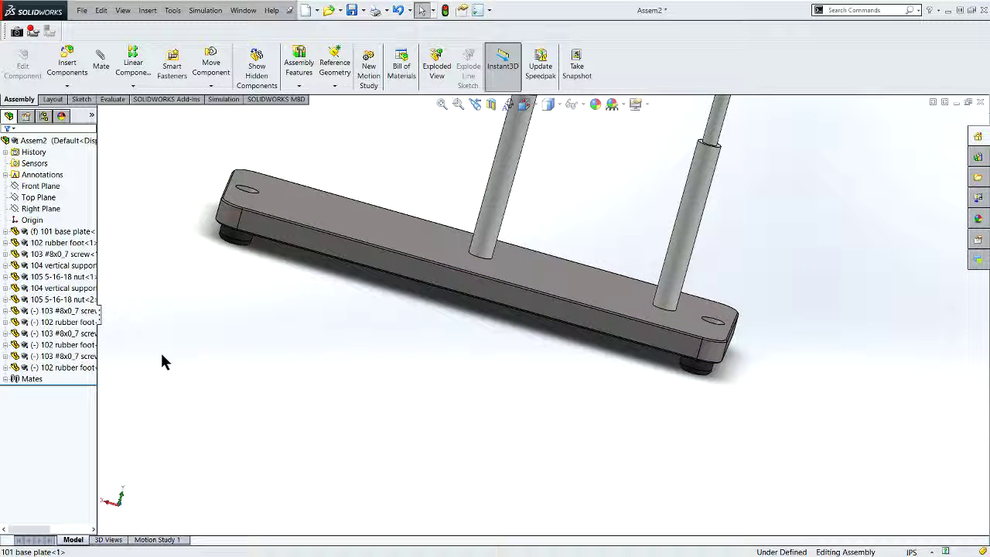
pyautogui.click(6, 311)
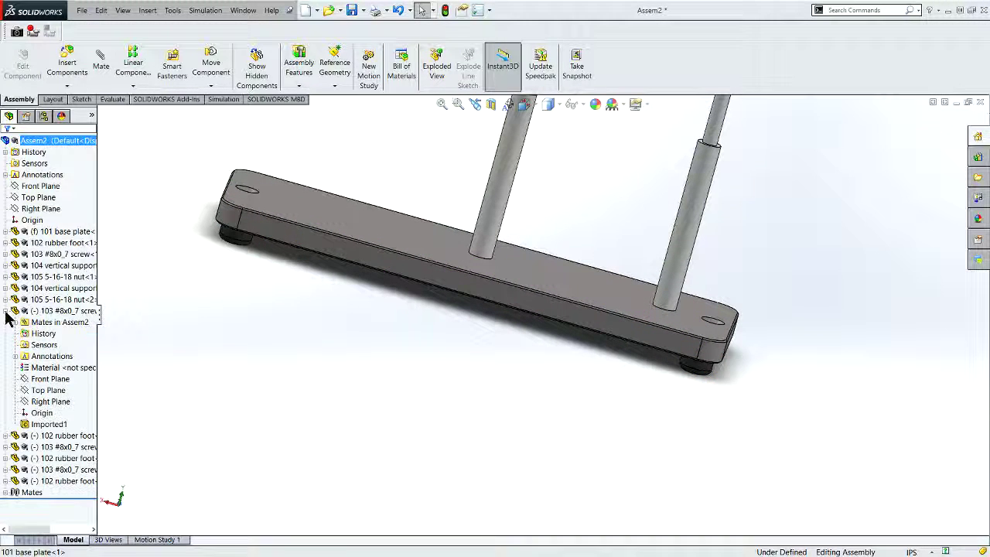
pyautogui.click(6, 310)
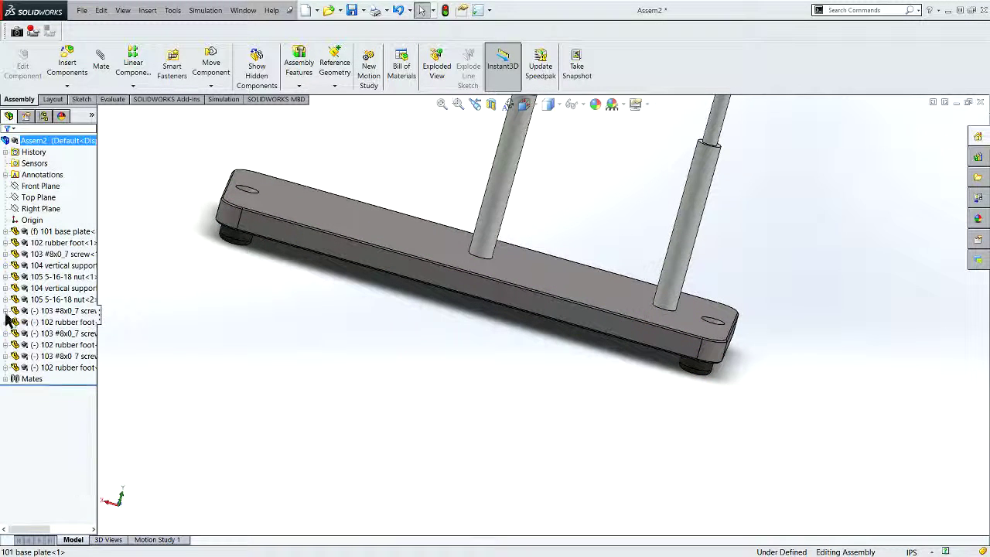
pyautogui.click(6, 379)
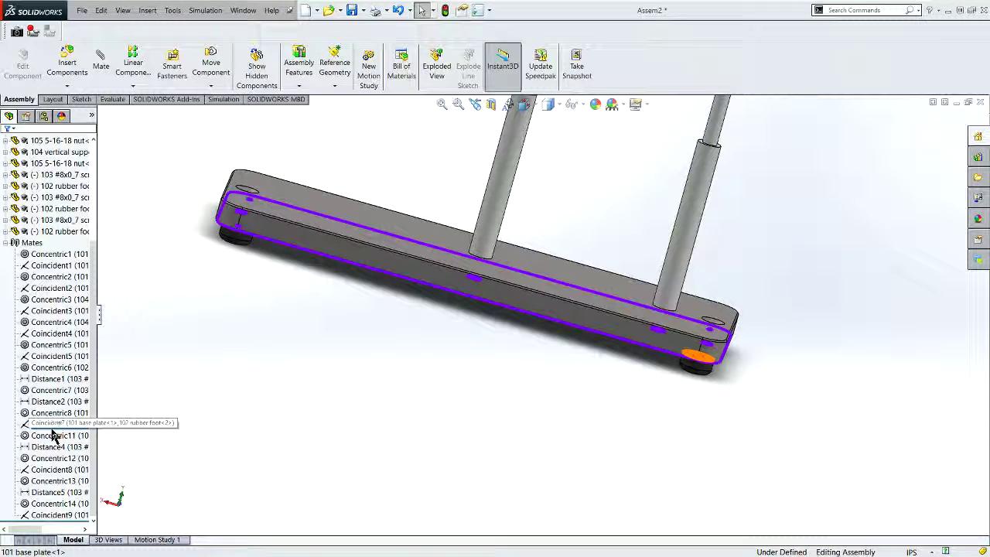
# Lock rotation on the Concentric11, Concentric12, Concentric13 and Concentric14 mates.
pyautogui.click(27, 414)
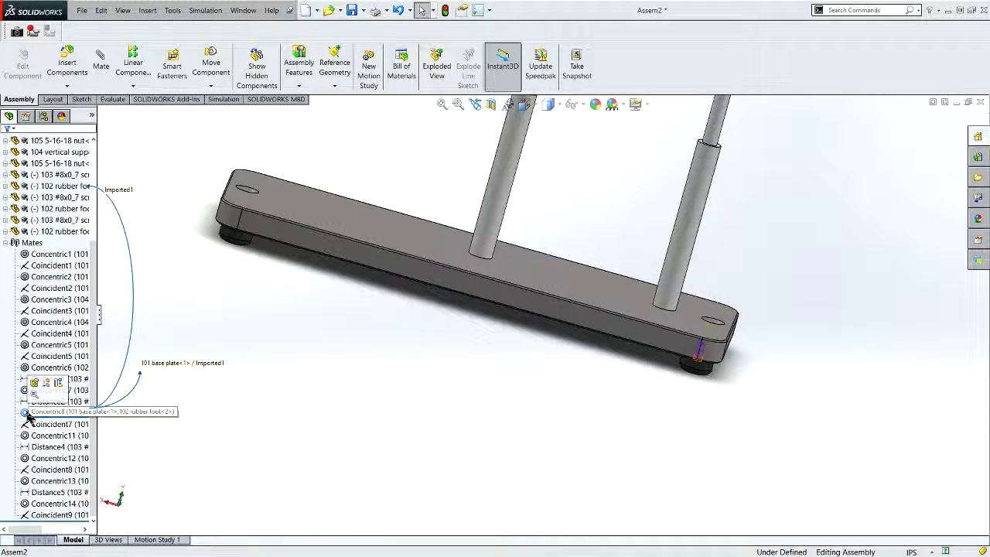
pyautogui.rightClick(27, 414)
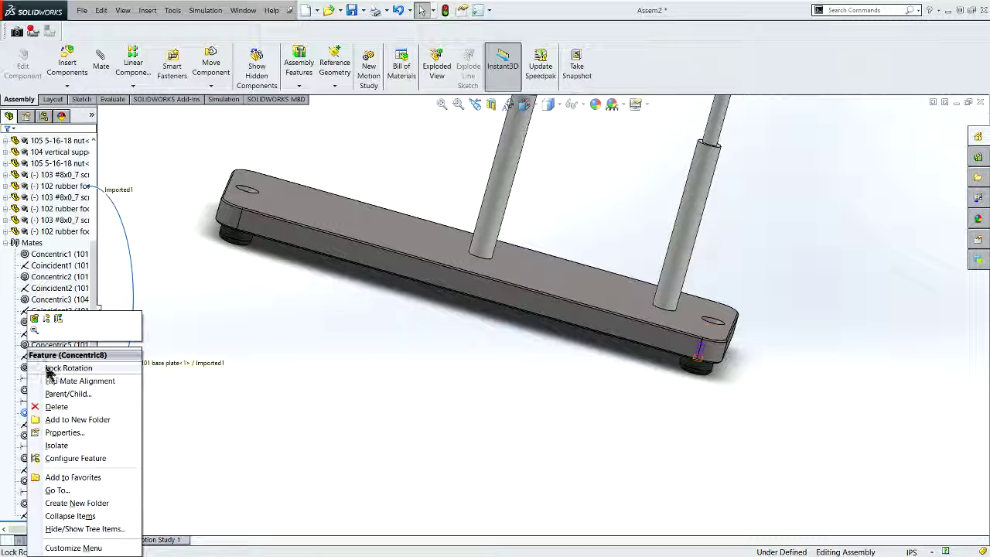
pyautogui.press('Escape')
pyautogui.press('Down')
pyautogui.press('Down')
pyautogui.hotkey('shift', 'F10')
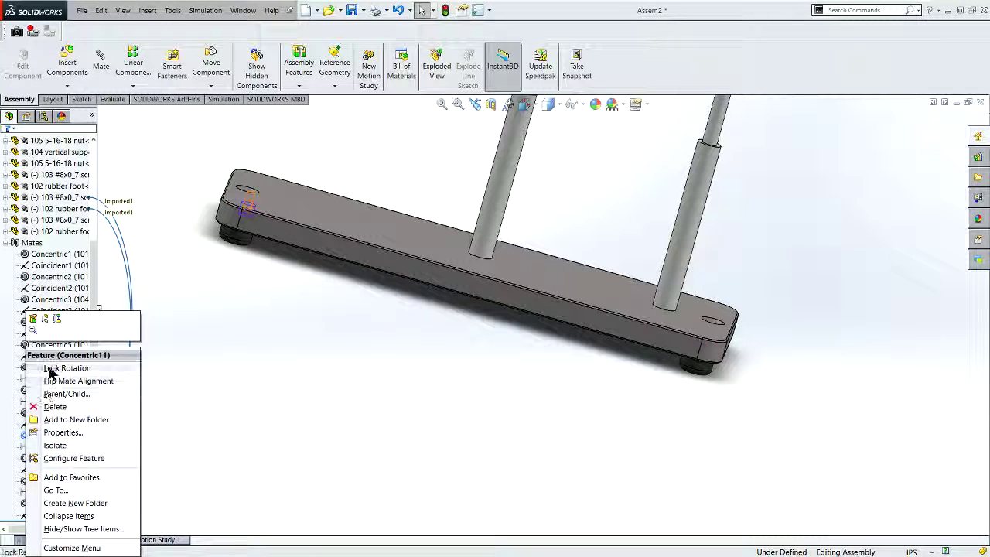
pyautogui.click(46, 435)
pyautogui.rightClick(46, 436)
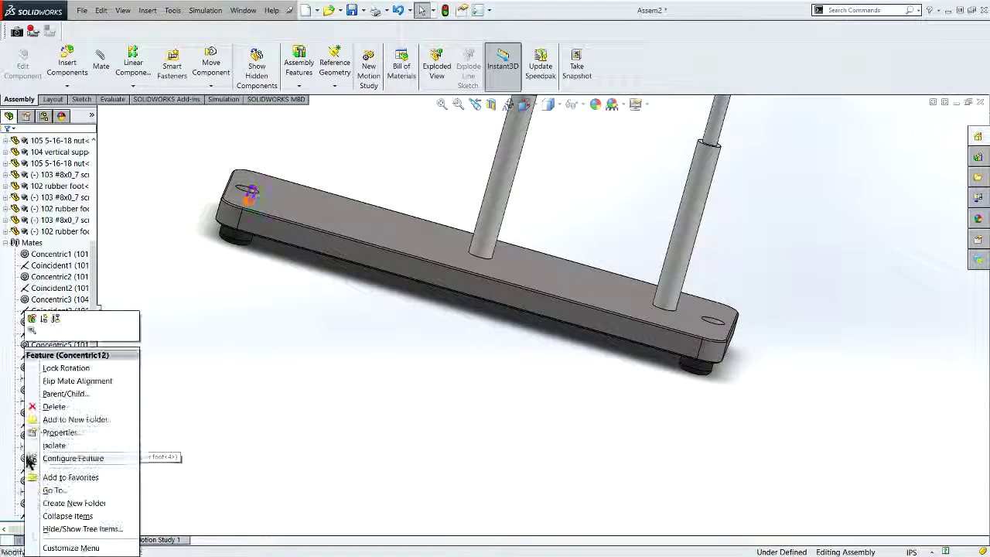
pyautogui.click(55, 368)
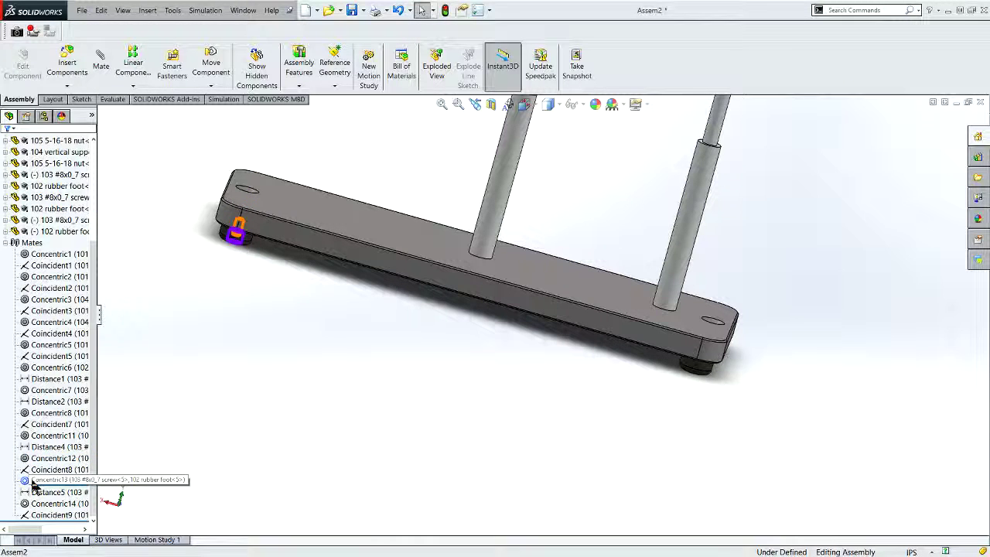
pyautogui.rightClick(32, 484)
pyautogui.click(58, 371)
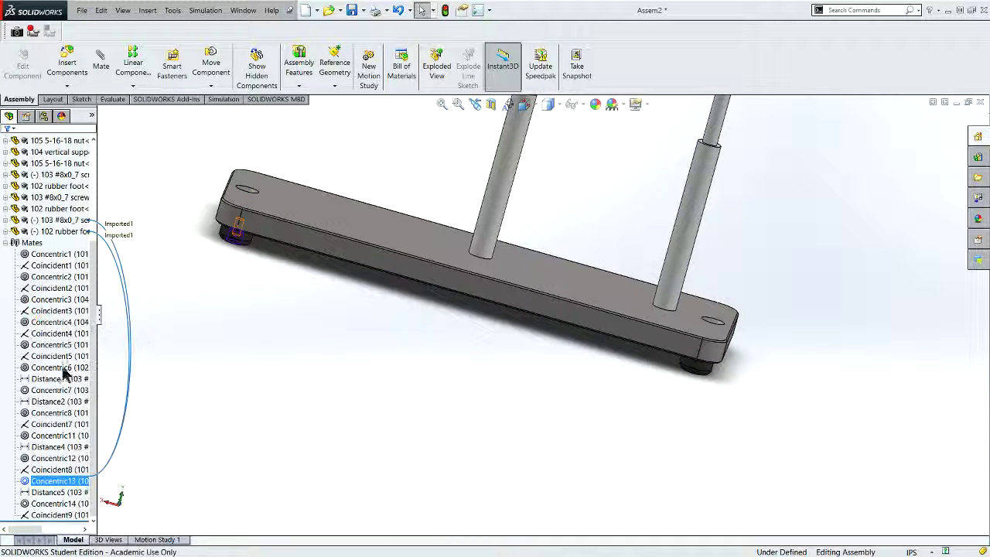
pyautogui.rightClick(45, 504)
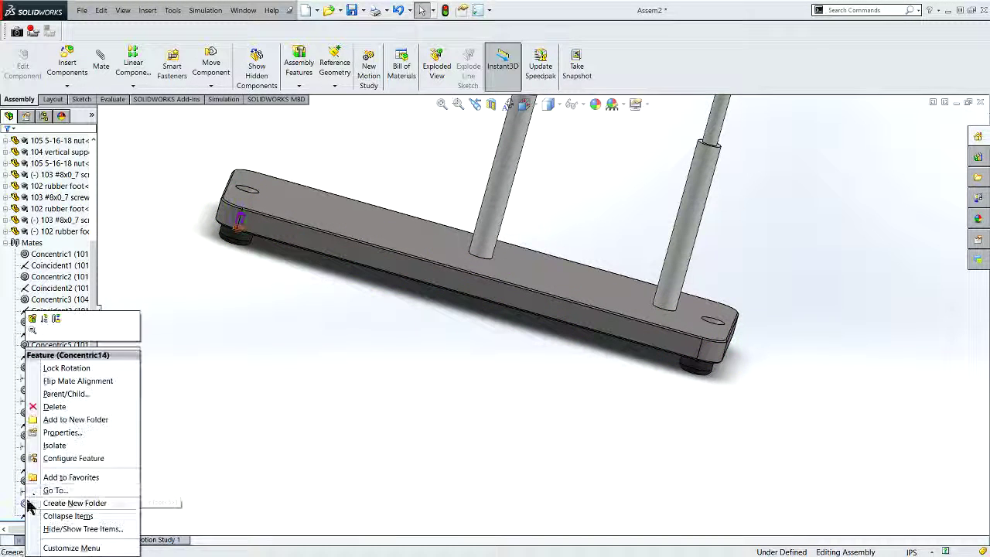
pyautogui.click(63, 368)
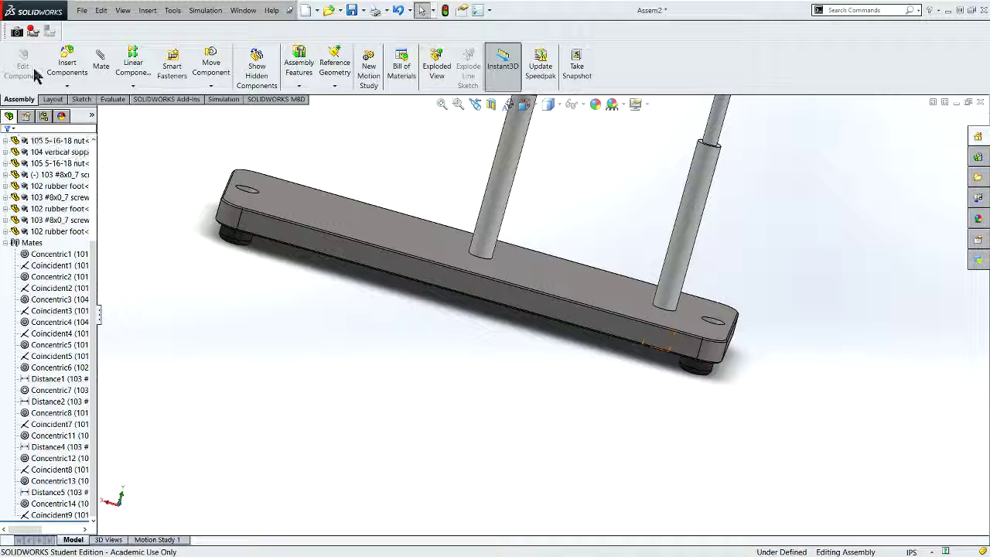
# Lock rotation on Concentric7 so the assembly reads Fully Defined, then collapse Mates.
pyautogui.click(46, 253)
pyautogui.rightClick(66, 390)
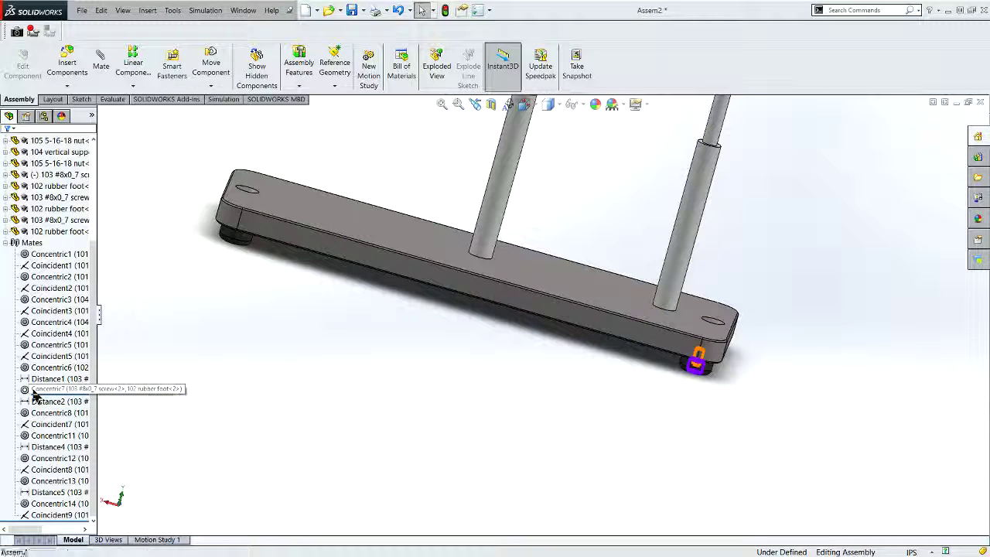
pyautogui.click(71, 369)
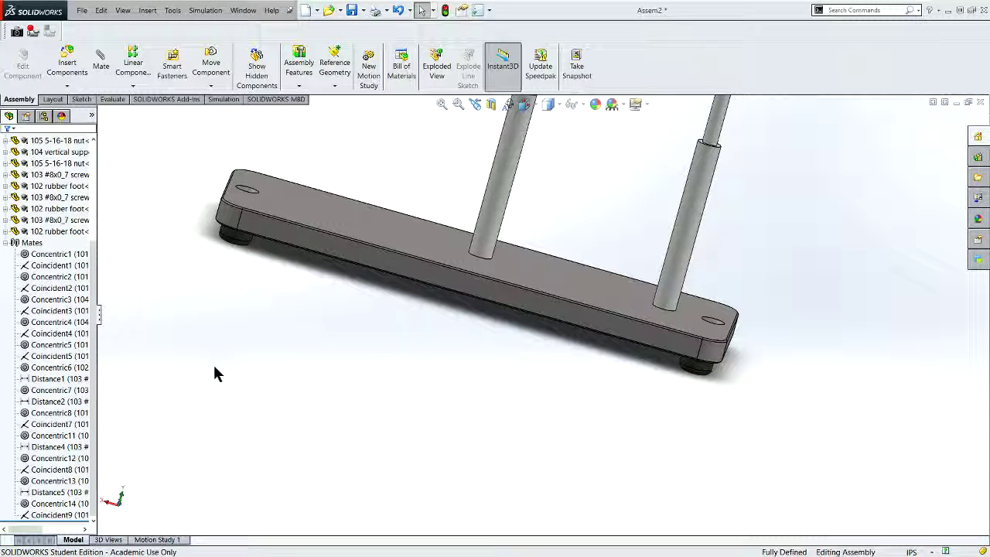
pyautogui.click(6, 242)
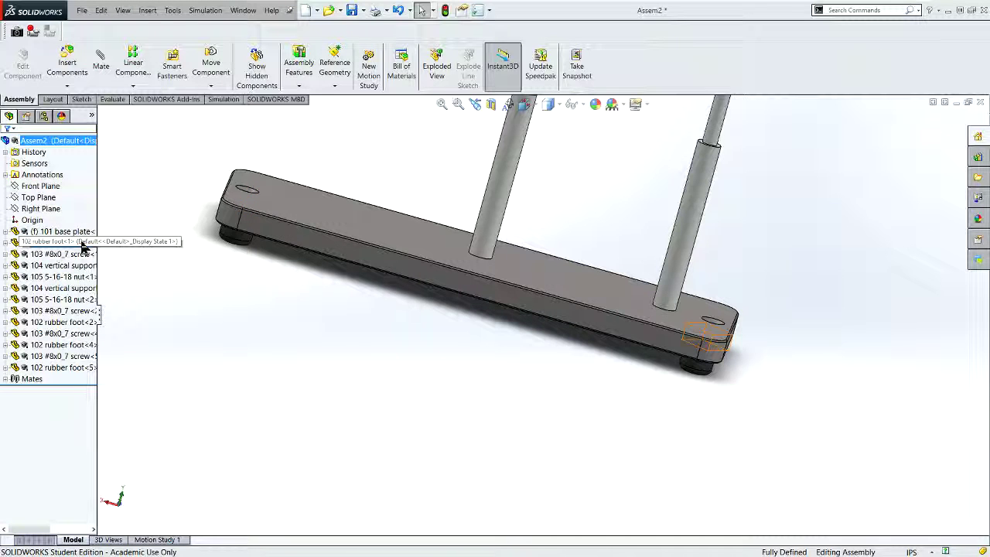
# Fit and level the view, then save the assembly under the file name BaseSubassemblyA.
pyautogui.press('f')
pyautogui.moveTo(338, 338); pyautogui.dragTo(314, 316, button='middle')
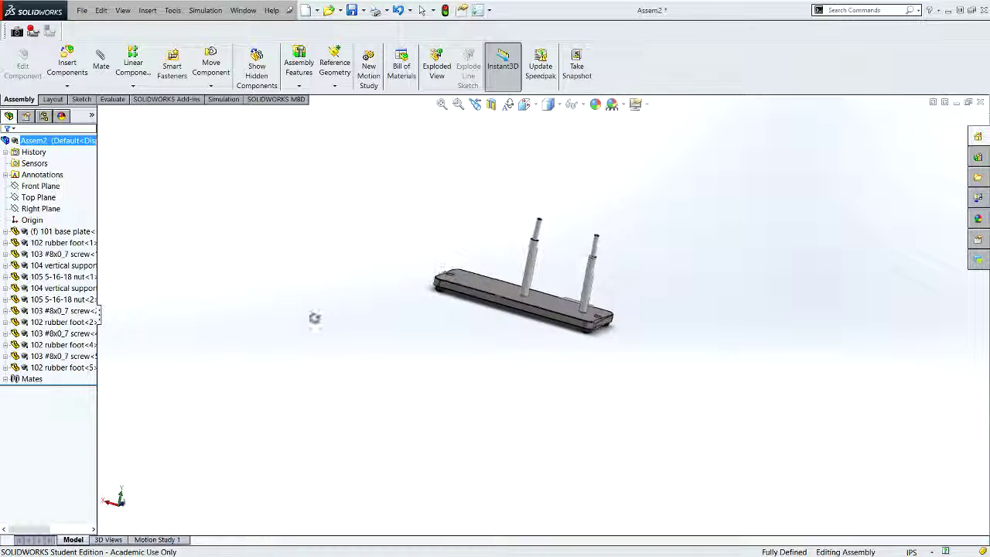
pyautogui.click(80, 12)
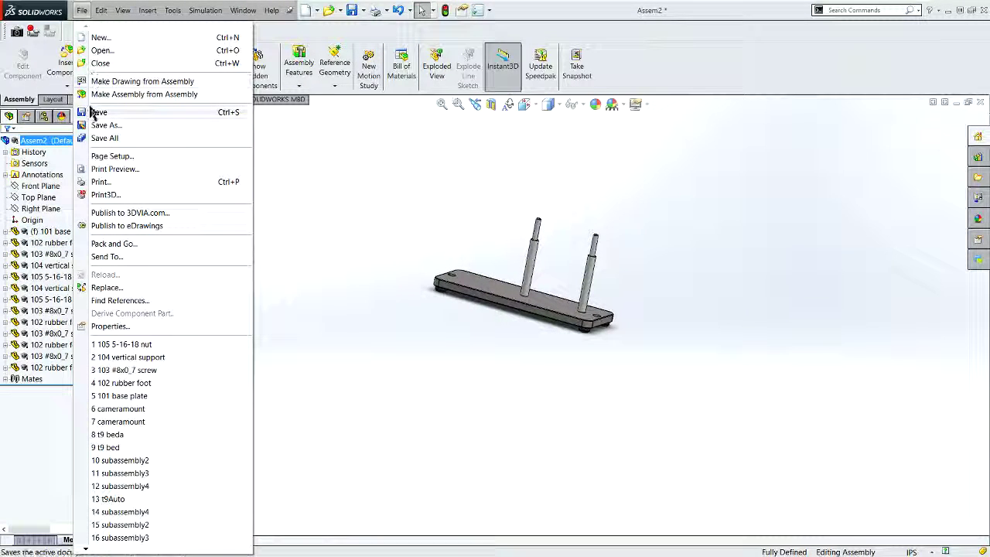
pyautogui.click(96, 114)
pyautogui.write('BaseSubassemblyA')
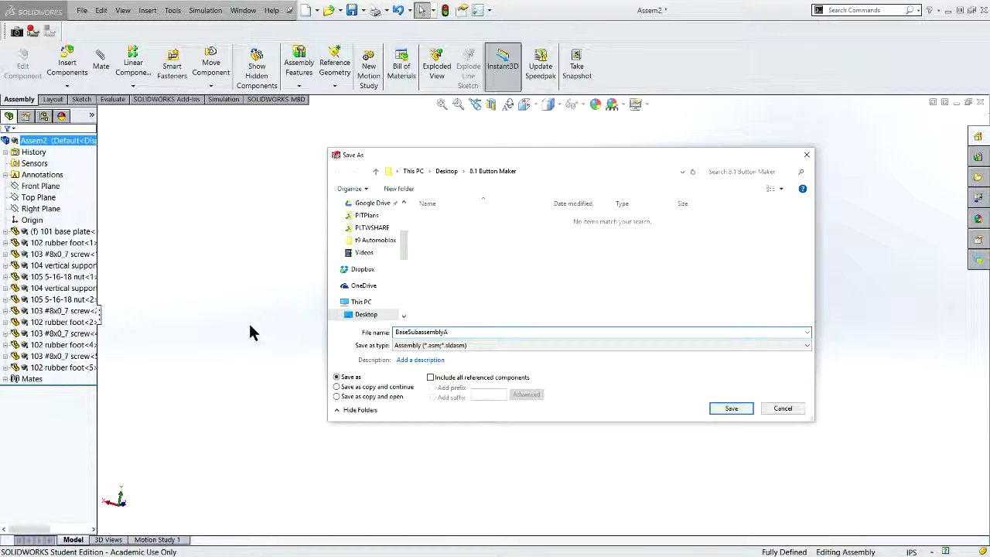
pyautogui.press('Return')
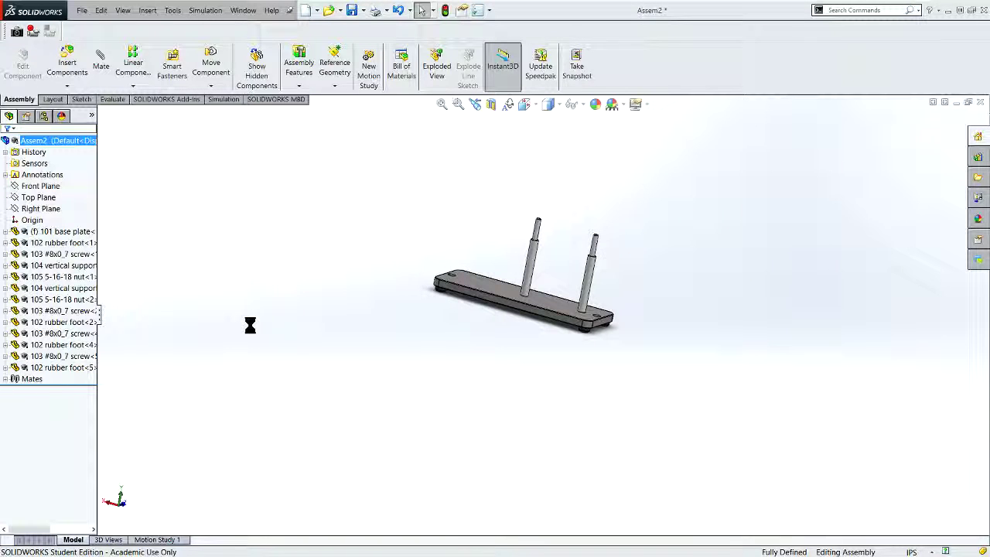